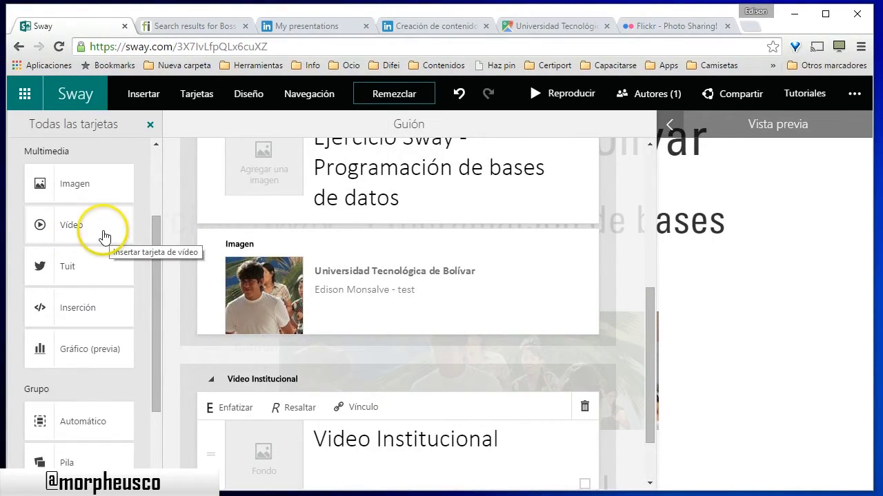
pyautogui.click(103, 234)
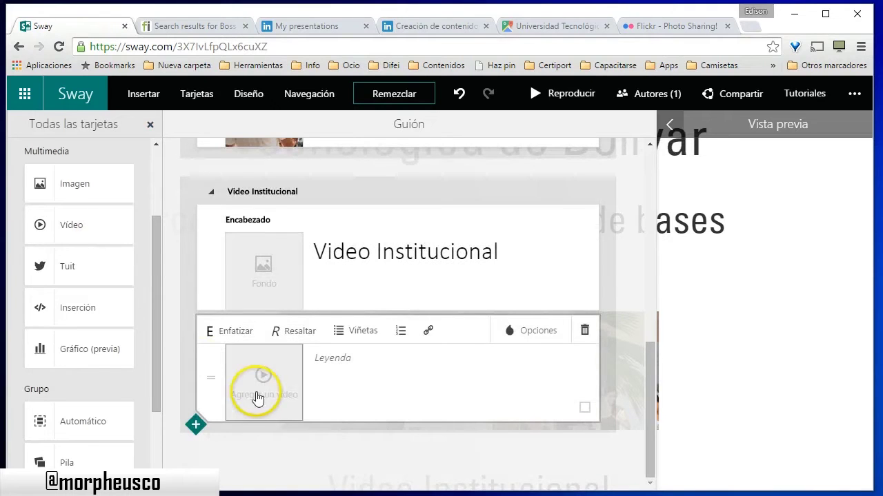
pyautogui.click(257, 399)
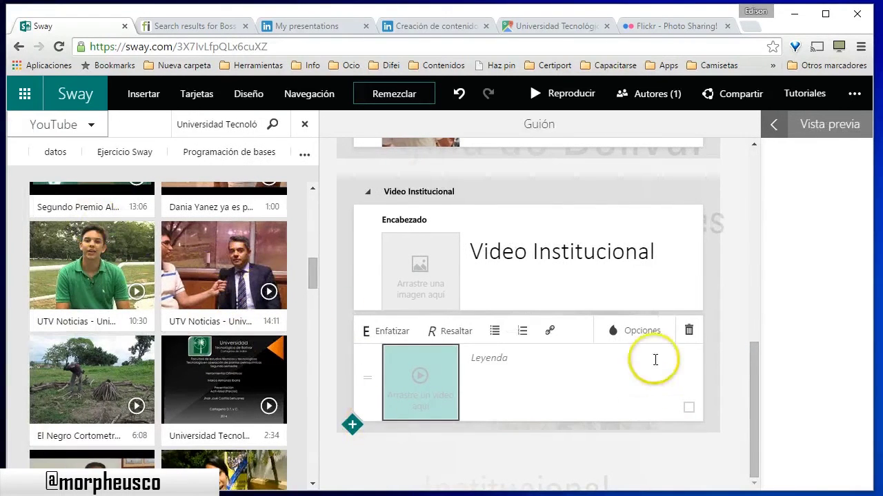
pyautogui.click(688, 331)
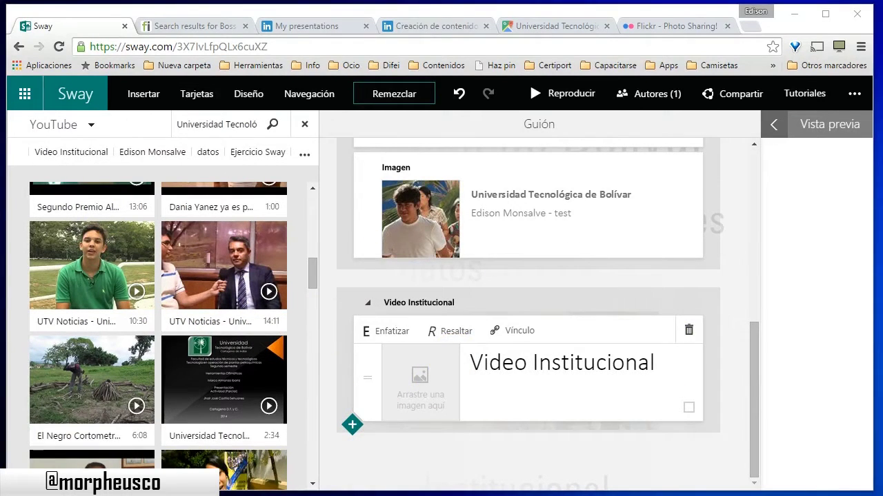
# Step: Switch to textos.txt in Sublime Text, copy the YouTube watch link listed under "Video:", and return to the browser
pyautogui.scroll(-15, 314, 165)
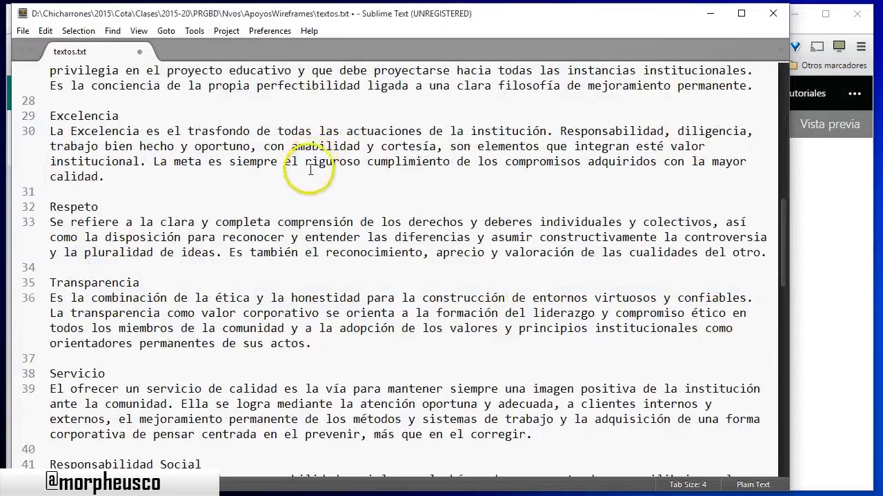
pyautogui.scroll(2, 109, 169)
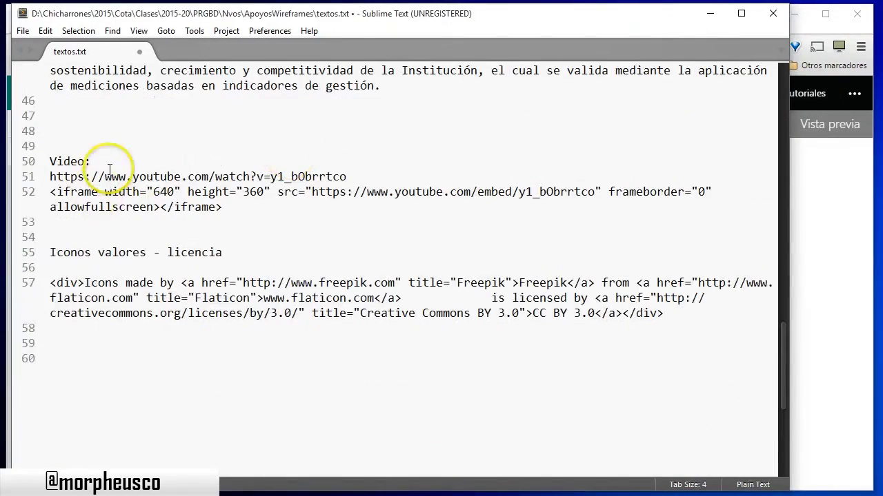
pyautogui.scroll(8, 216, 190)
pyautogui.scroll(-11, 157, 138)
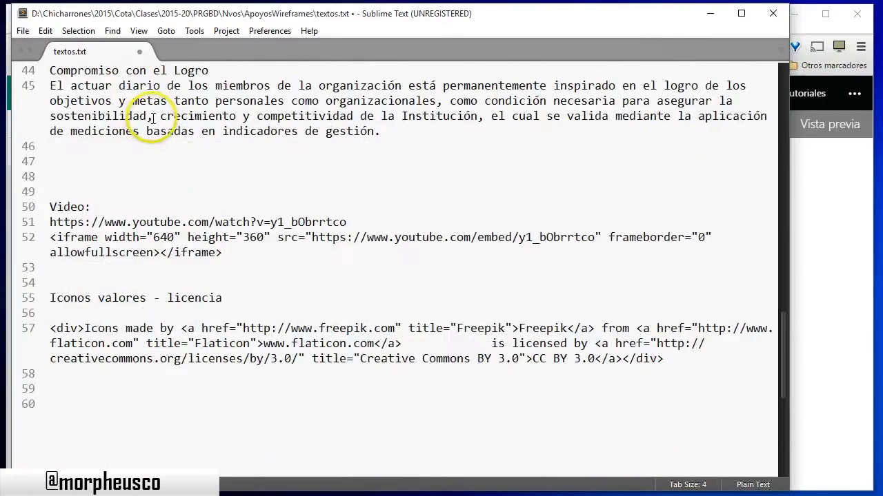
pyautogui.scroll(2, 157, 122)
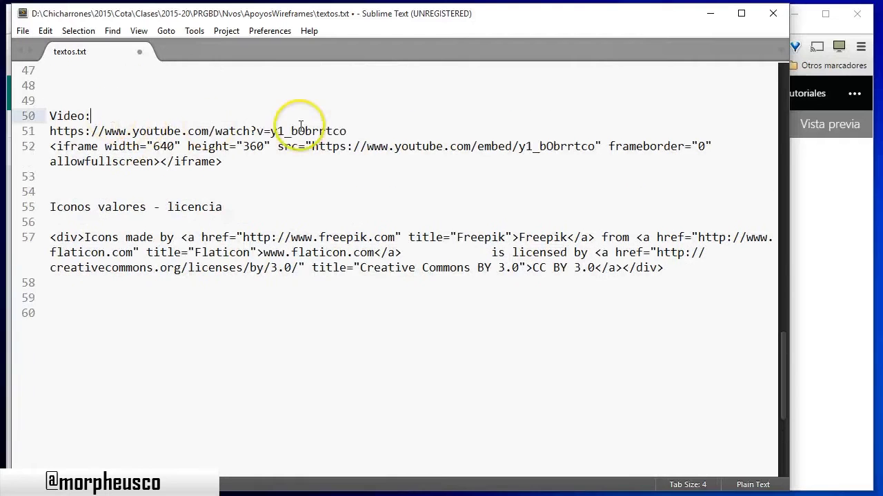
pyautogui.moveTo(358, 131); pyautogui.dragTo(63, 131)
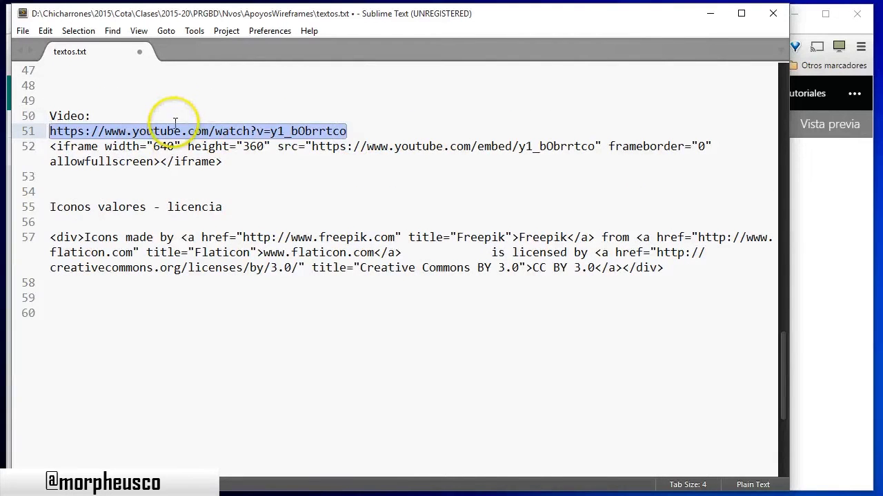
pyautogui.click(711, 14)
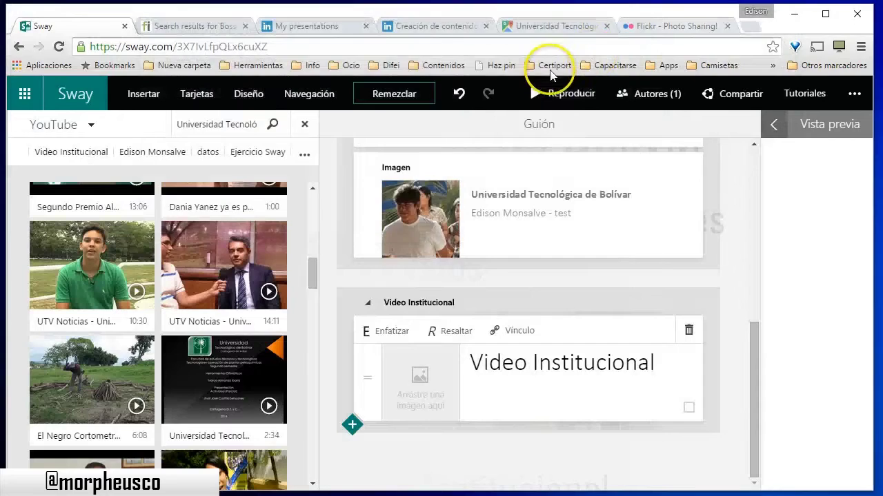
pyautogui.click(744, 29)
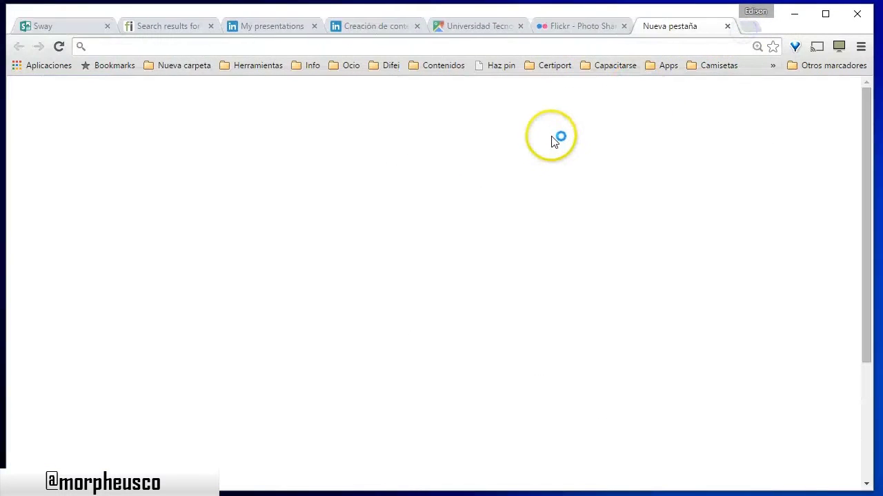
pyautogui.write('https://www.youtube.com/watch?v=y1_bObrrtco')
pyautogui.press('Return')
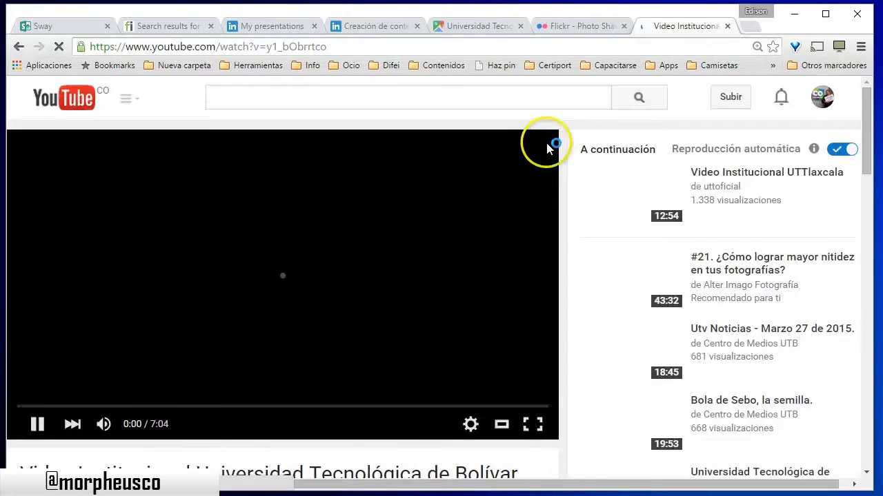
pyautogui.scroll(-4, 434, 169)
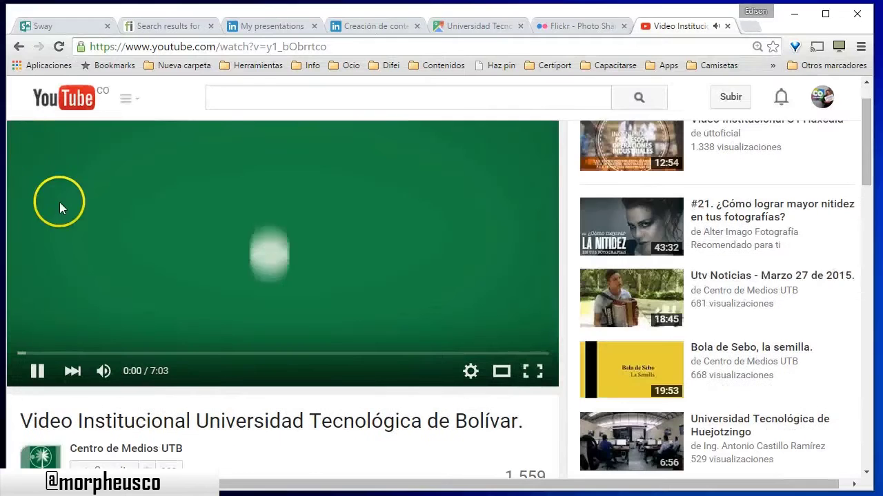
pyautogui.scroll(-3, 60, 202)
pyautogui.scroll(3, 45, 164)
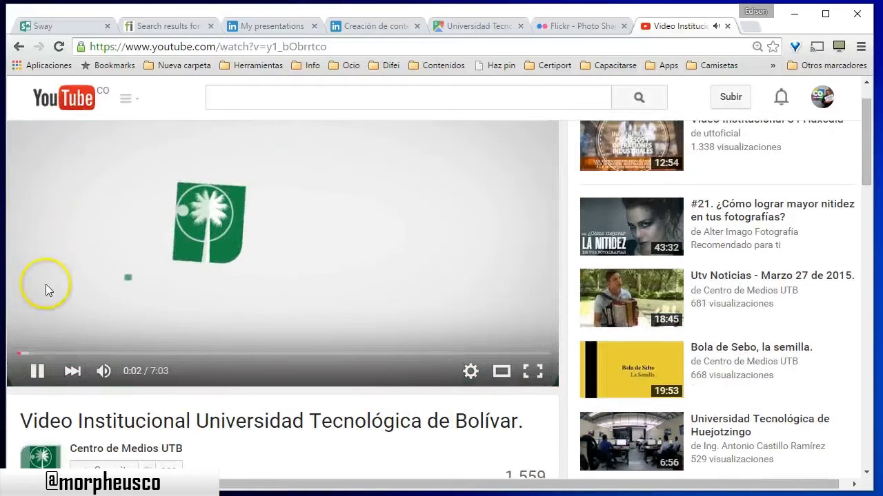
pyautogui.click(35, 369)
# Step: Copy the video's iframe embed code from its sharing options and close the YouTube page
pyautogui.scroll(-4, 94, 312)
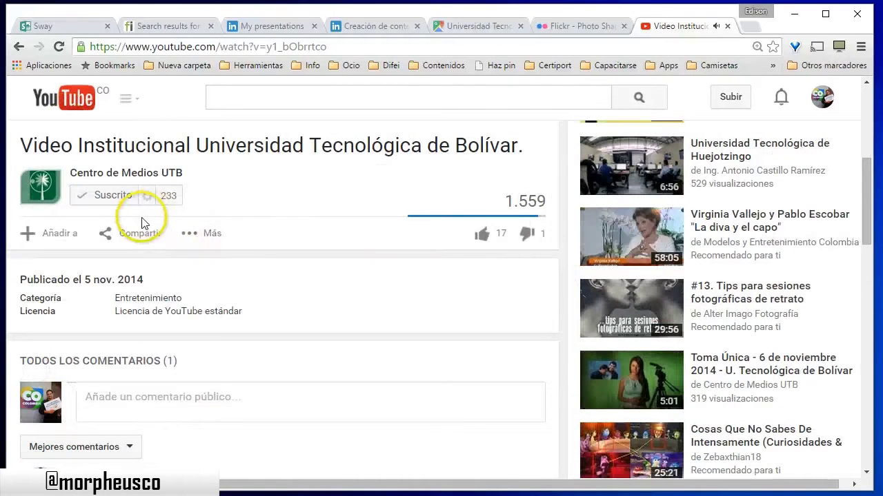
pyautogui.scroll(-1, 208, 250)
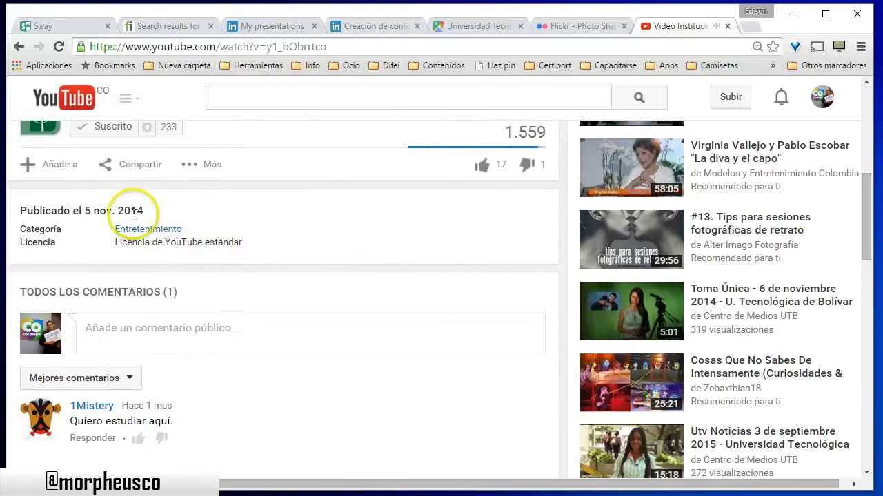
pyautogui.click(128, 173)
pyautogui.scroll(-2, 266, 186)
pyautogui.scroll(1, 242, 184)
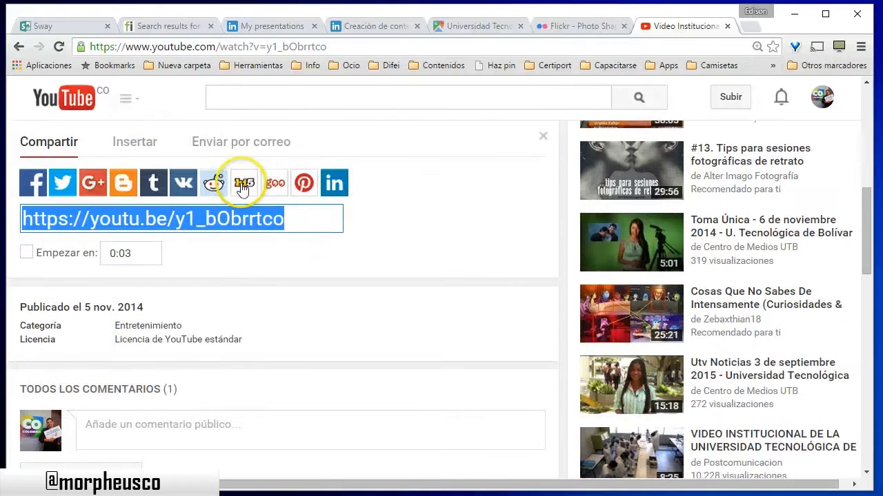
pyautogui.click(136, 144)
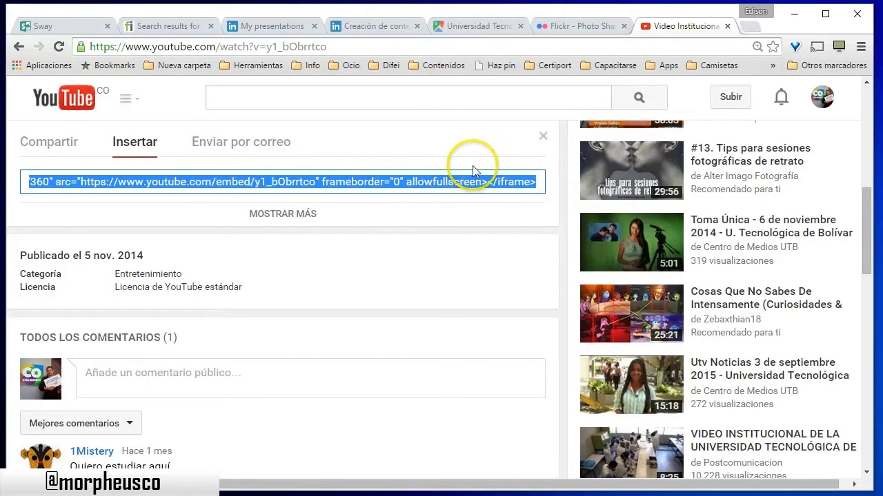
pyautogui.click(728, 27)
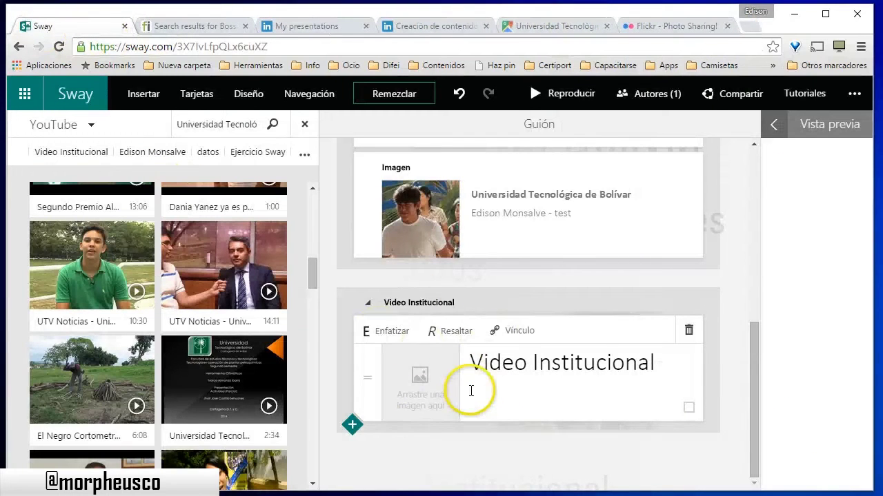
# Step: Add an Inserción card below the "Video Institucional" heading and fill it with the 640 × 360 YouTube iframe code
pyautogui.click(159, 99)
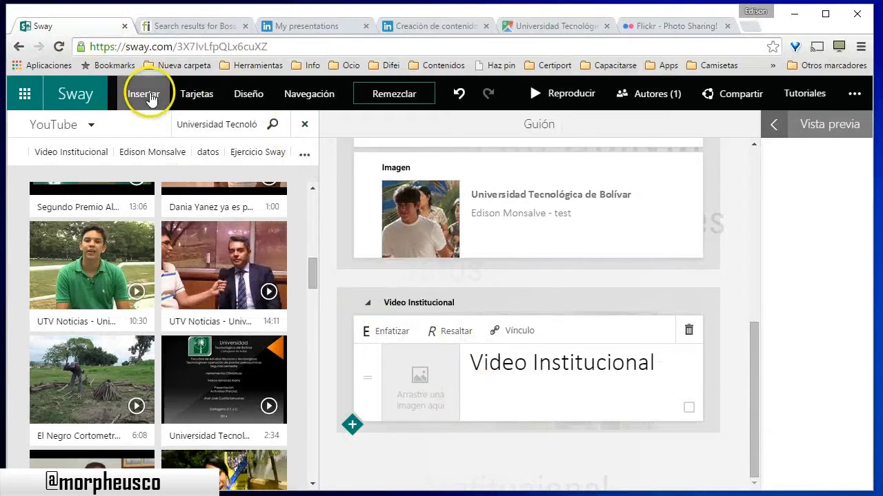
pyautogui.click(158, 96)
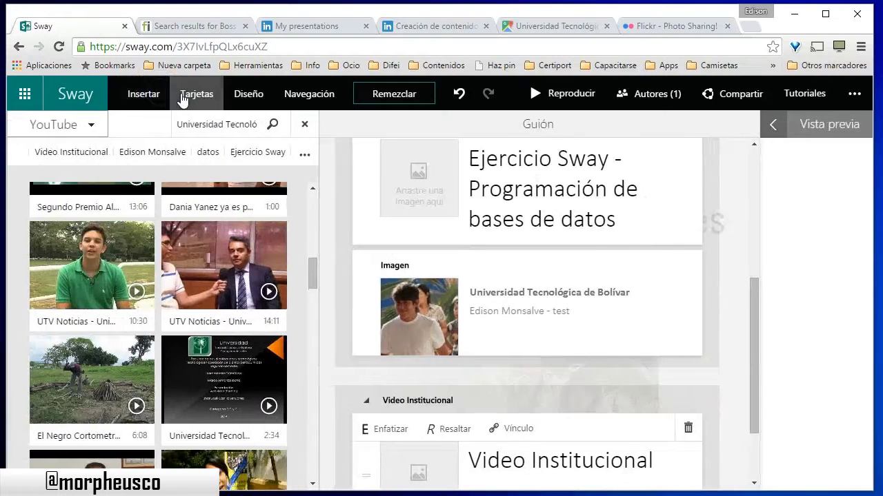
pyautogui.click(193, 94)
pyautogui.moveTo(155, 244); pyautogui.dragTo(154, 341)
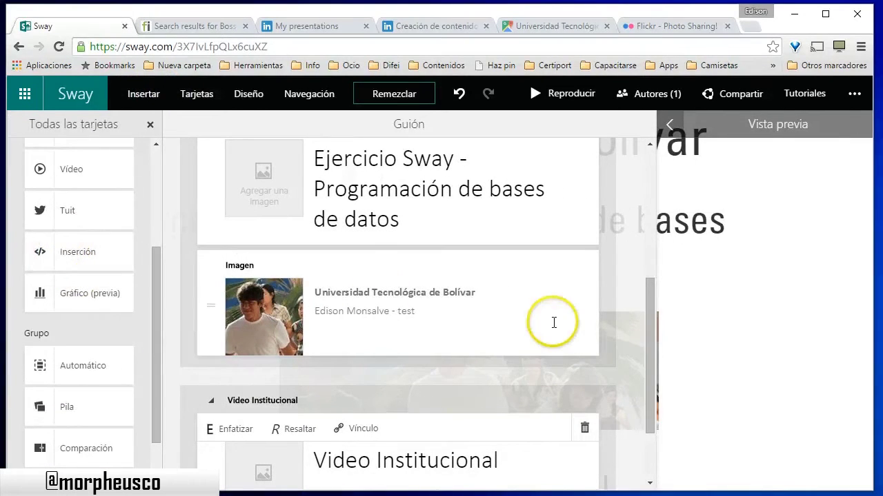
pyautogui.scroll(-2, 552, 321)
pyautogui.click(79, 260)
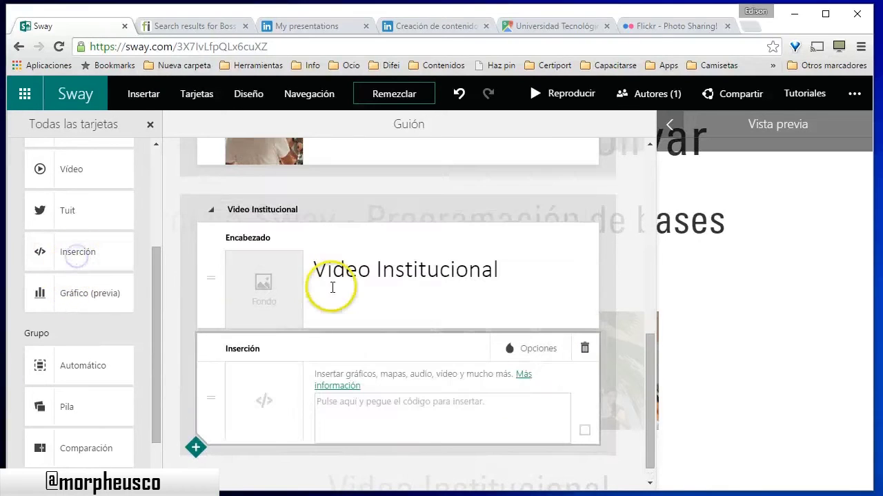
pyautogui.click(371, 410)
pyautogui.write('<iframe width="640" height="360" src="https://www.youtube.com/embed/y1_bObrrtco" frameborder="0" allowfullscreen></iframe>')
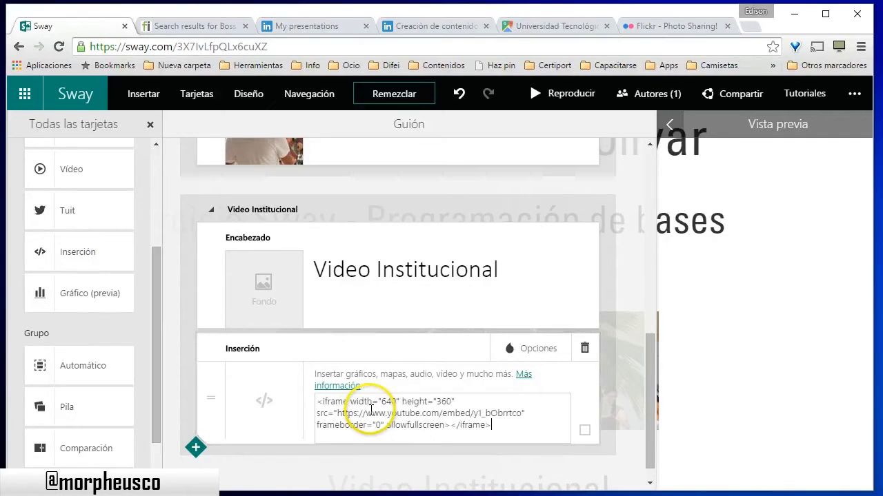
pyautogui.click(620, 377)
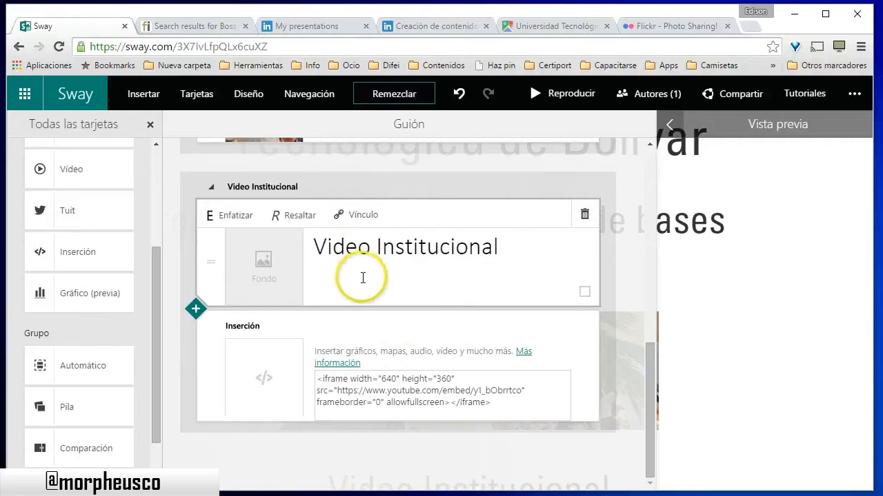
# Step: Switch to the Google Maps page for Universidad Tecnológica De Bolívar and copy the medium-size map's embed code
pyautogui.click(541, 25)
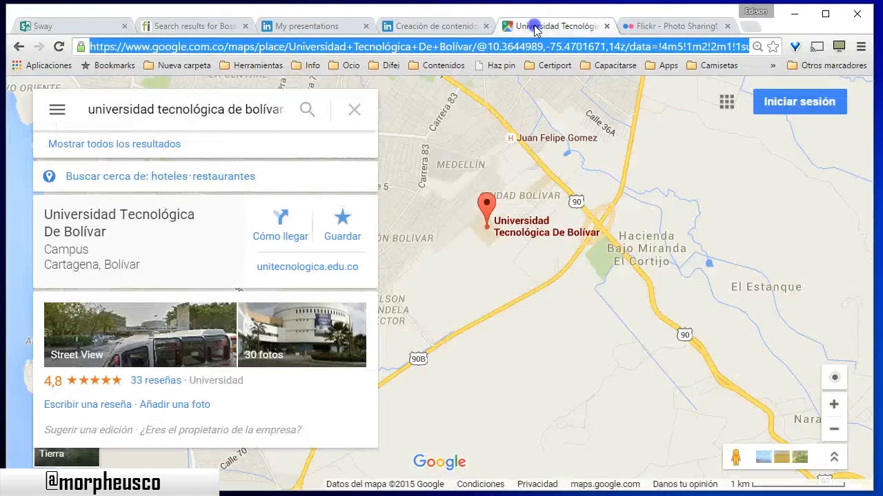
pyautogui.moveTo(516, 283); pyautogui.dragTo(627, 391)
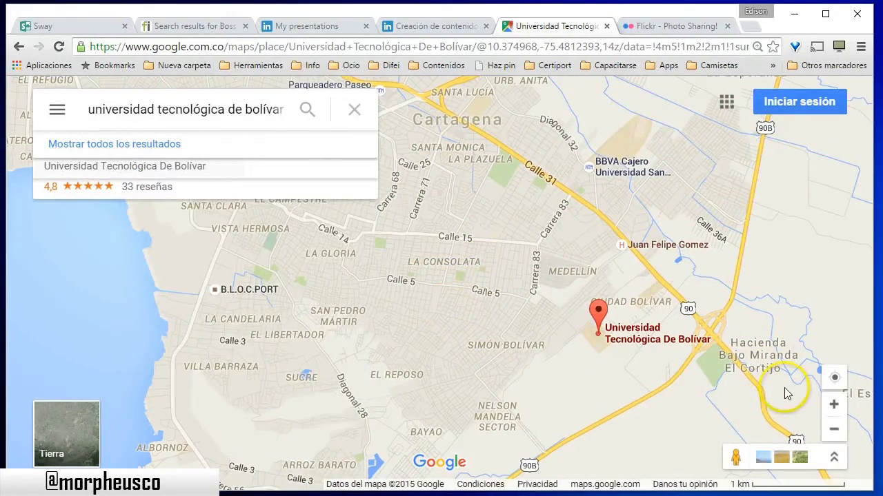
pyautogui.click(56, 110)
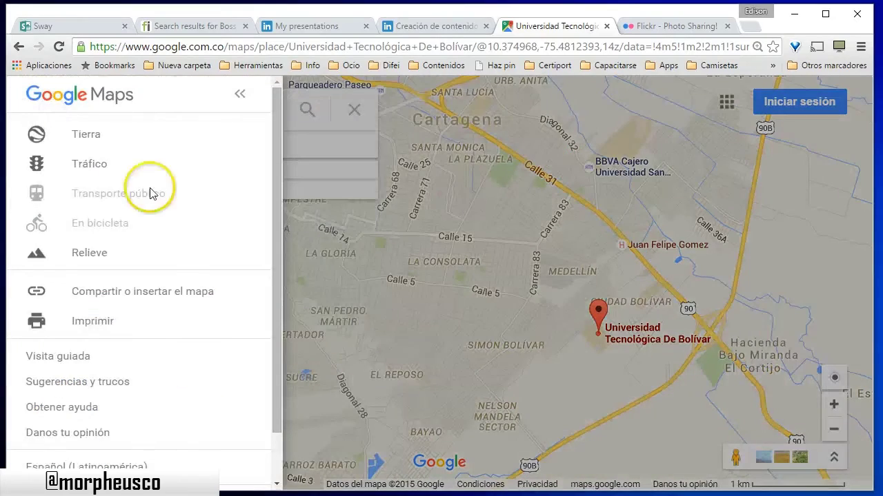
pyautogui.click(154, 293)
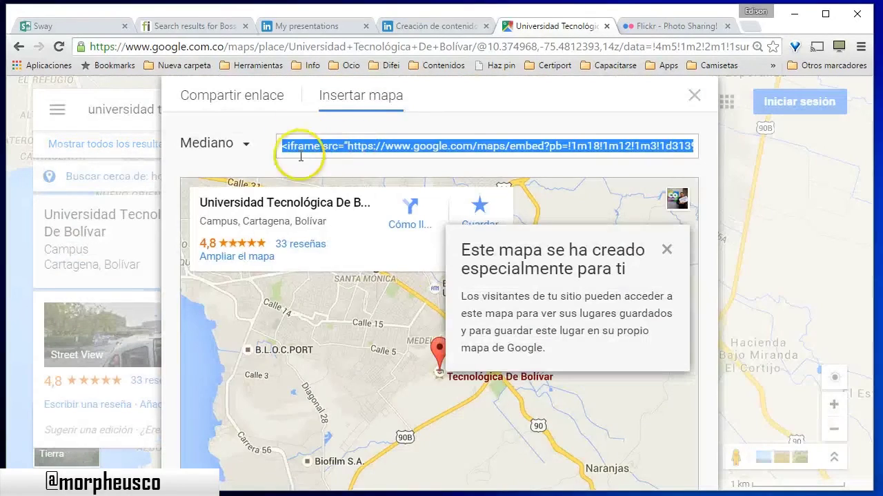
pyautogui.rightClick(343, 151)
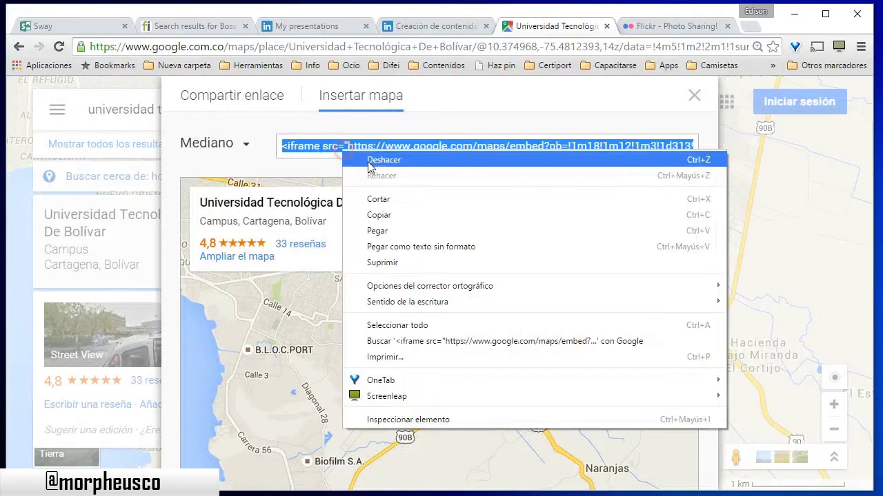
pyautogui.click(409, 217)
pyautogui.click(693, 97)
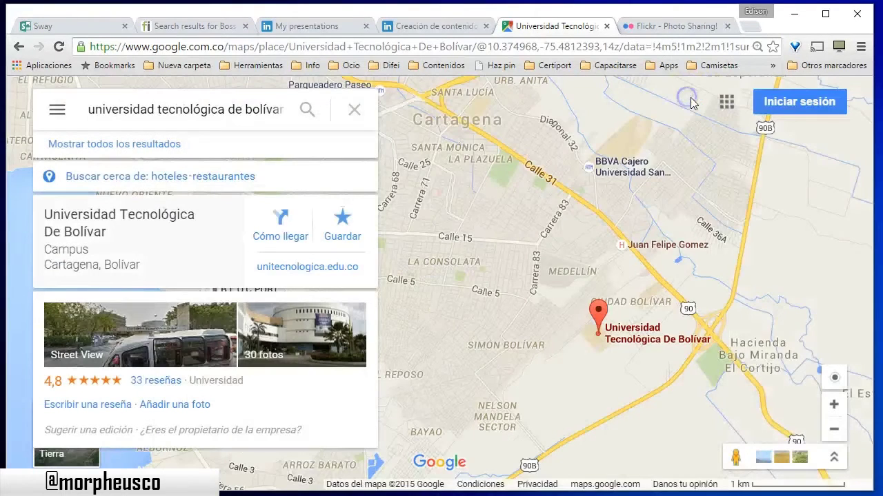
# Step: Return to Sway, add another Inserción card under the "Video Institucional" heading, and paste the map's iframe code into it
pyautogui.click(89, 26)
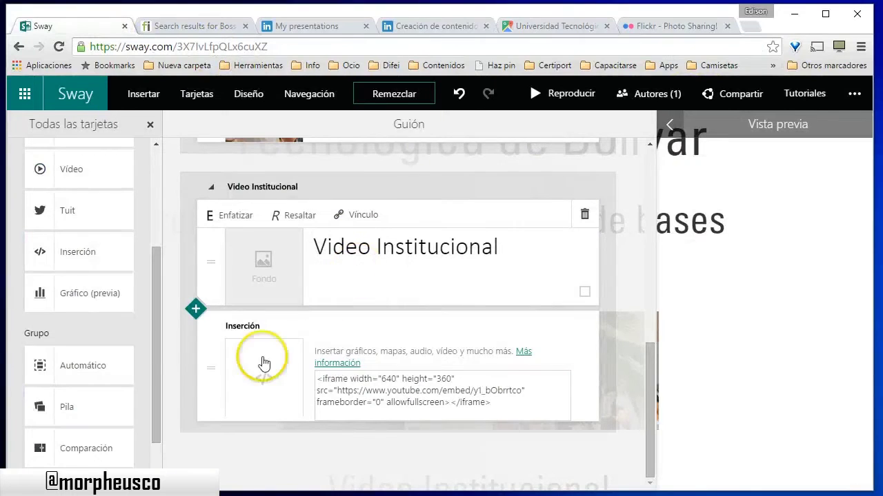
pyautogui.click(72, 266)
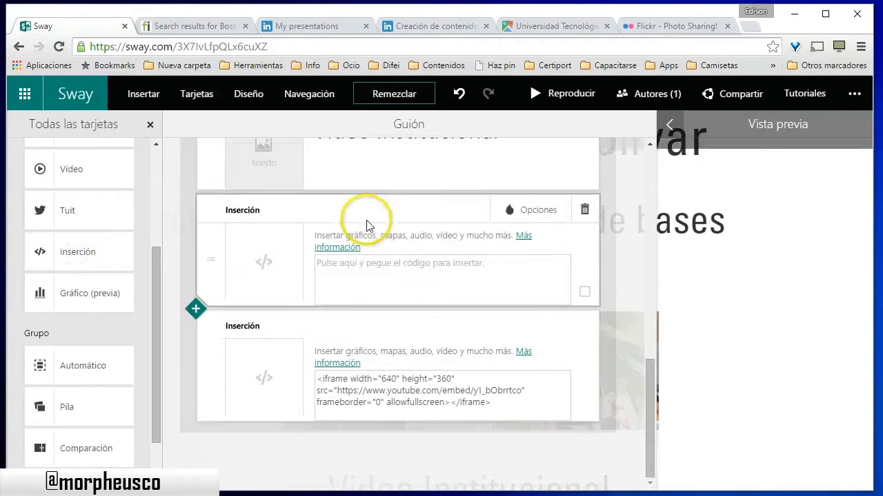
pyautogui.click(392, 263)
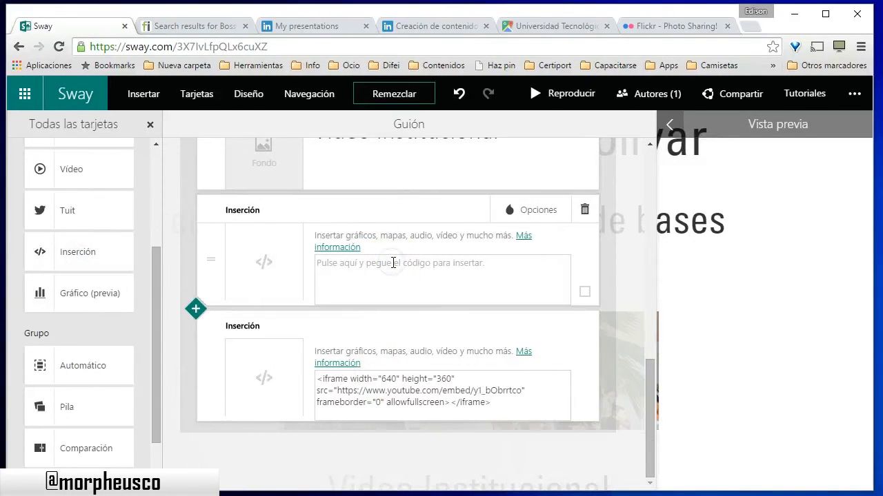
pyautogui.hotkey('ctrl', 'v')
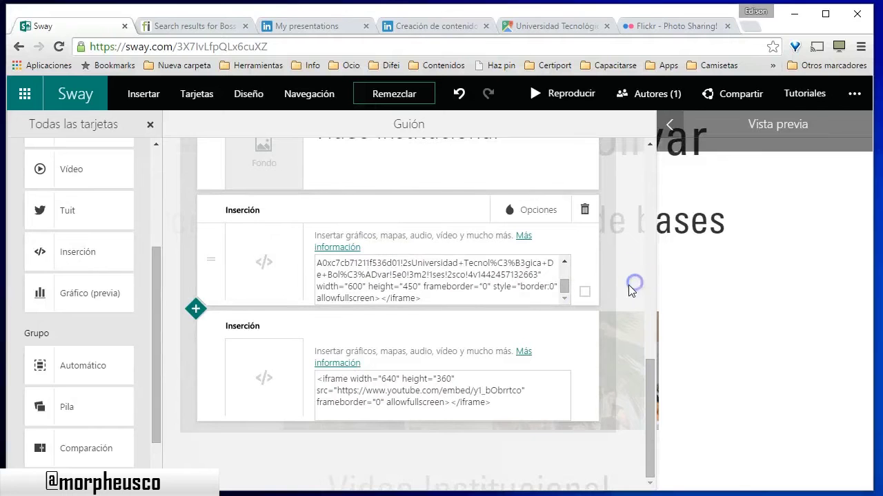
pyautogui.moveTo(320, 243); pyautogui.dragTo(269, 223)
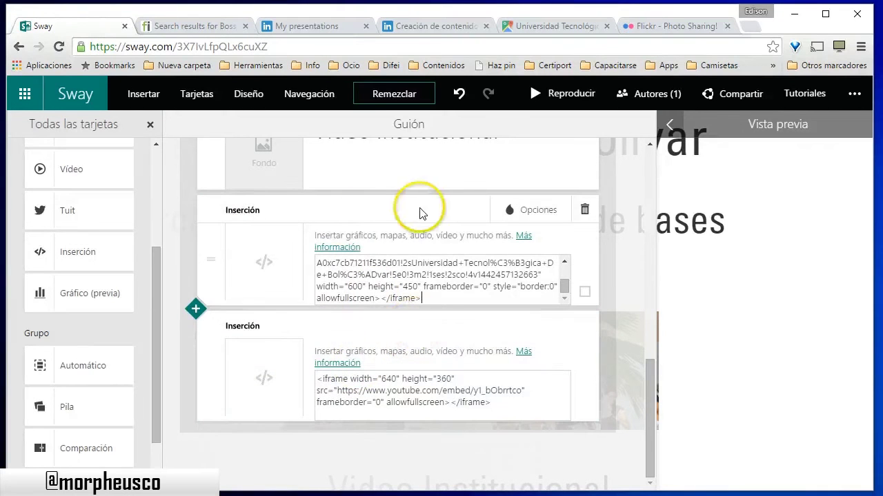
# Step: Move the Google Maps Inserción card below the YouTube video's Inserción card
pyautogui.moveTo(388, 323); pyautogui.dragTo(388, 171)
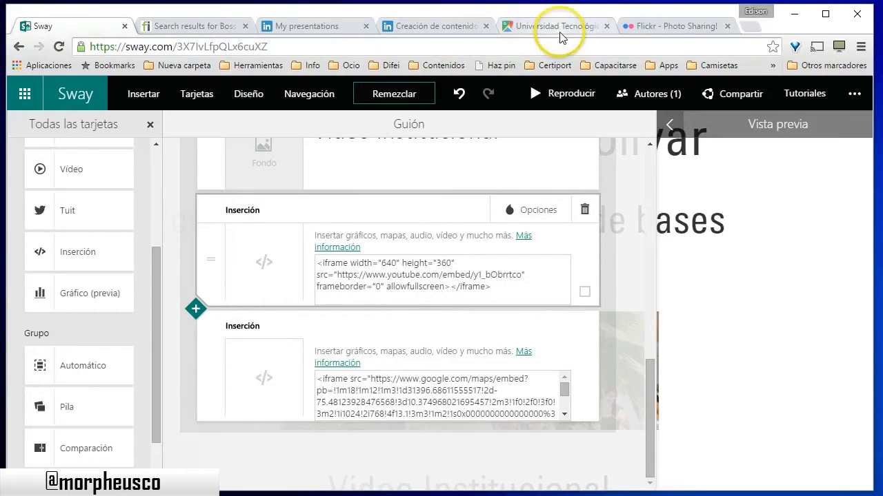
# Step: Switch to SlideShare, close the "My presentations" page, and copy the embed code of "Creación de contenidos accesibles y usables" from its sharing options
pyautogui.click(425, 27)
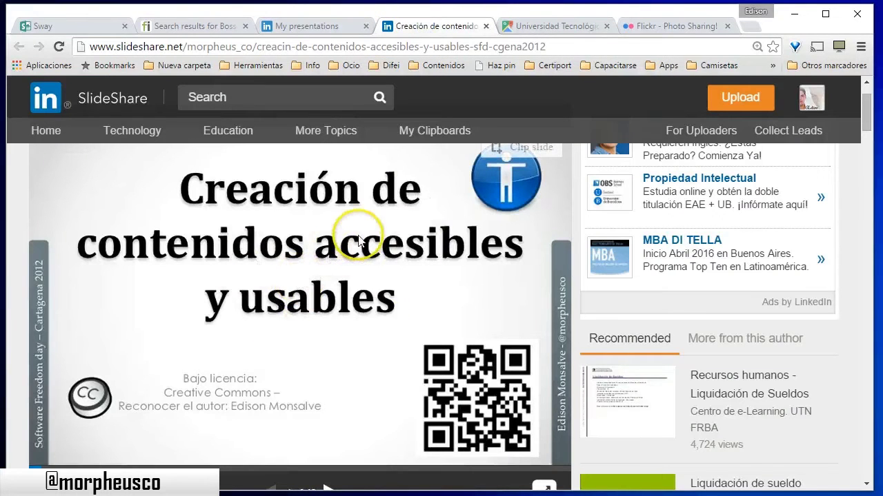
pyautogui.scroll(1, 359, 241)
pyautogui.click(310, 25)
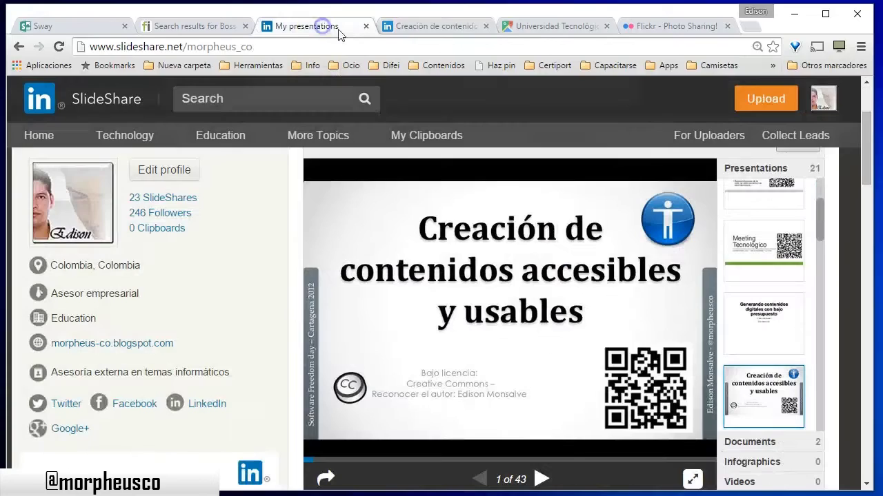
pyautogui.click(366, 26)
pyautogui.scroll(-5, 285, 262)
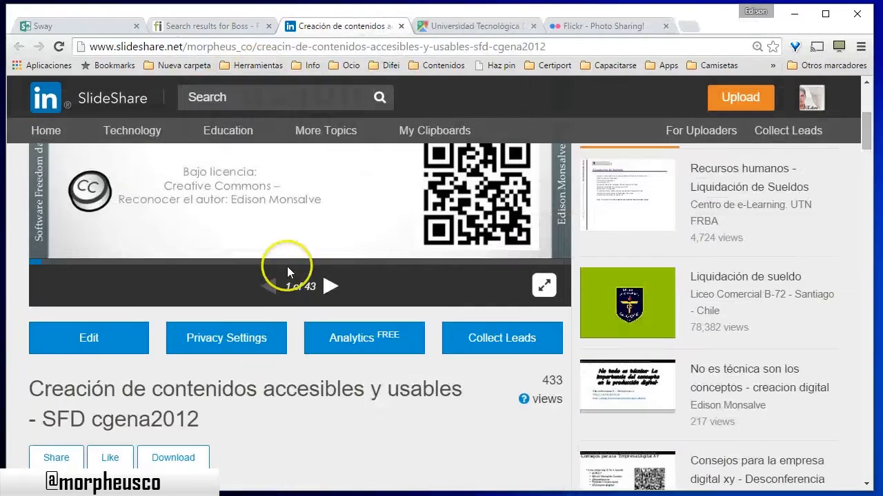
pyautogui.scroll(-1, 128, 340)
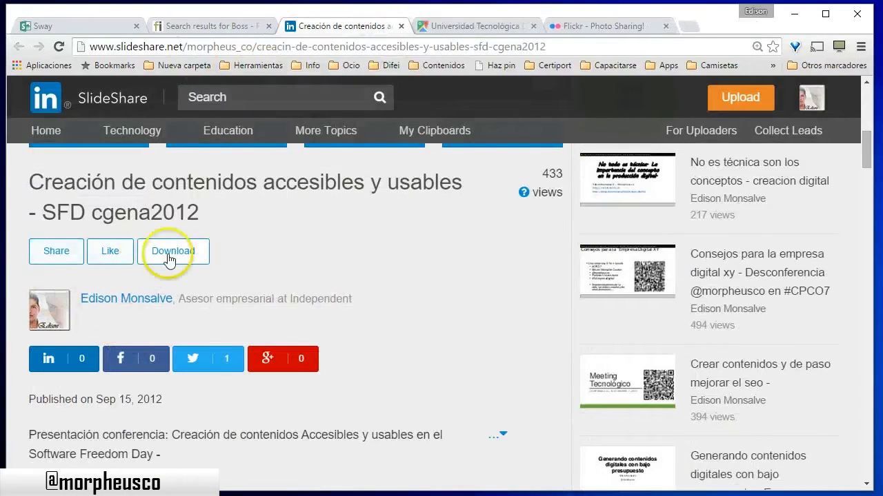
pyautogui.click(77, 261)
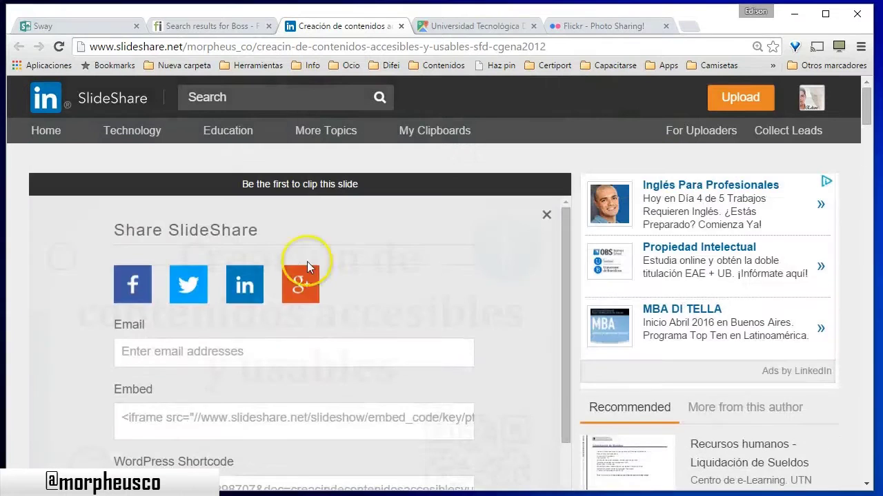
pyautogui.click(245, 369)
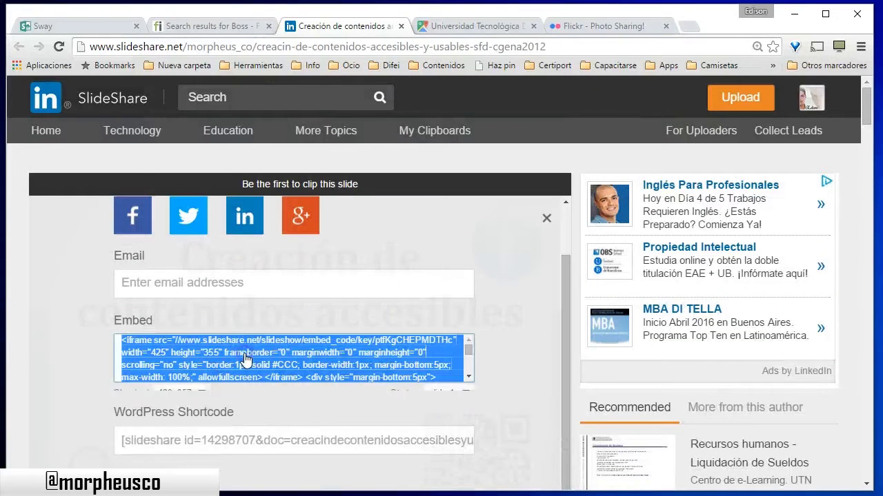
pyautogui.rightClick(221, 348)
pyautogui.click(274, 363)
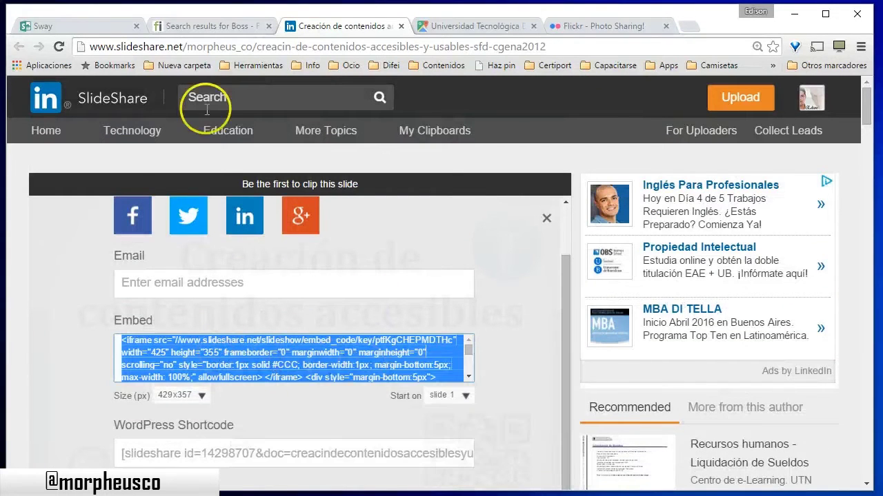
# Step: Return to Sway, add an Inserción card between the video and map cards, and paste the SlideShare embed code into it
pyautogui.click(72, 28)
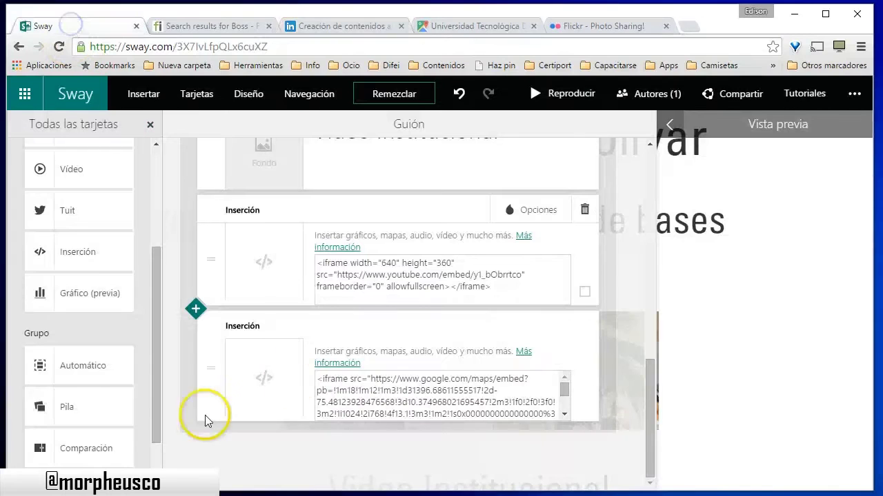
pyautogui.click(76, 254)
pyautogui.click(423, 373)
pyautogui.hotkey('ctrl', 'v')
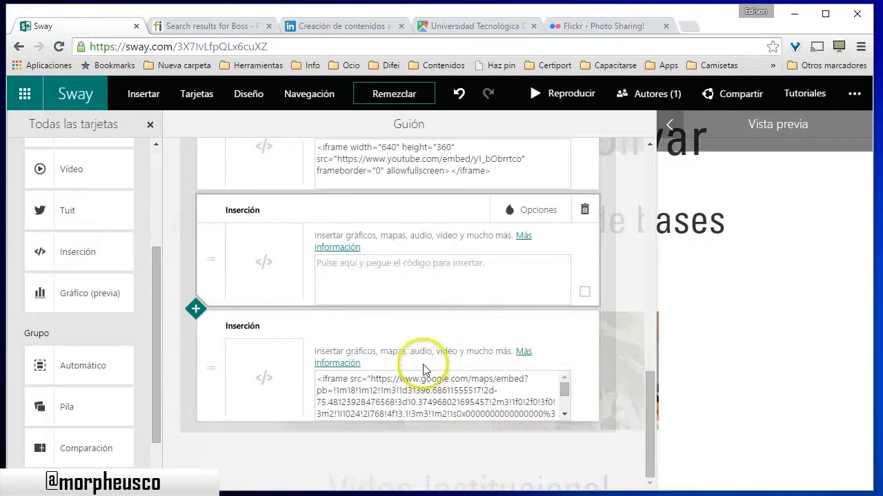
pyautogui.click(396, 277)
pyautogui.hotkey('ctrl', 'v')
pyautogui.click(611, 262)
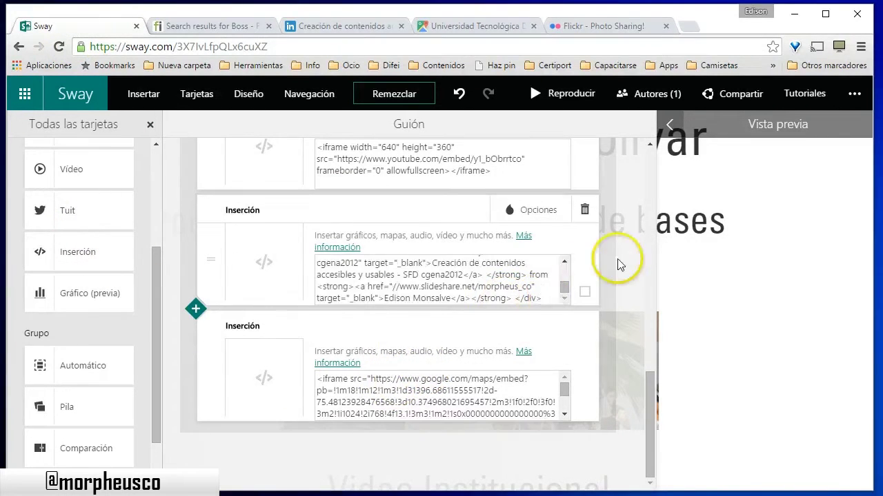
pyautogui.scroll(-2, 416, 348)
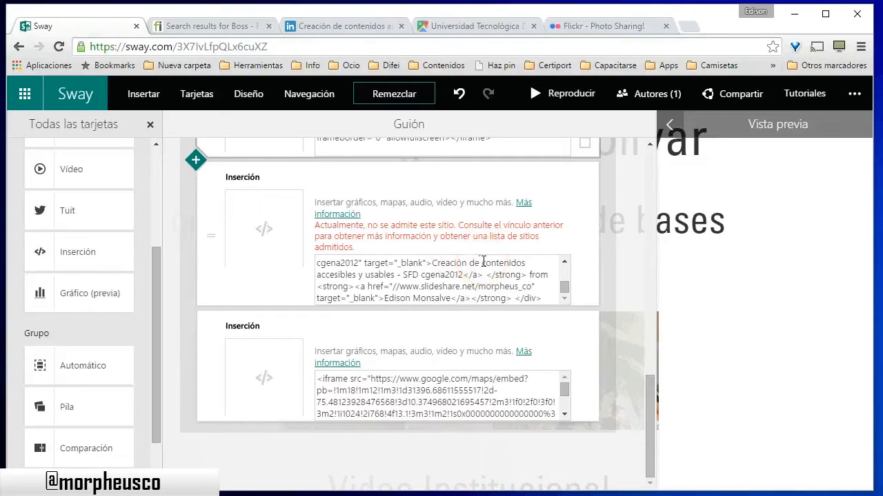
# Step: Preview the Sway to check the embedded video and map under "Video Institucional", and return to the script
pyautogui.click(779, 129)
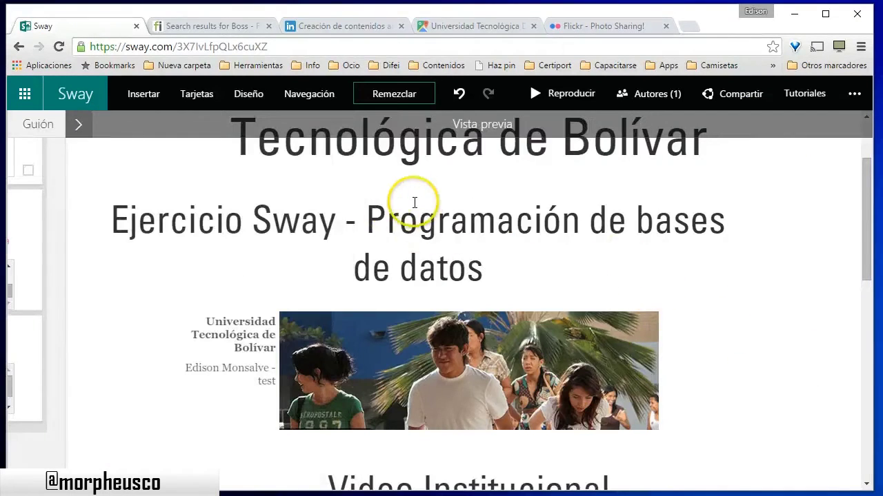
pyautogui.scroll(-3, 685, 262)
pyautogui.scroll(2, 713, 260)
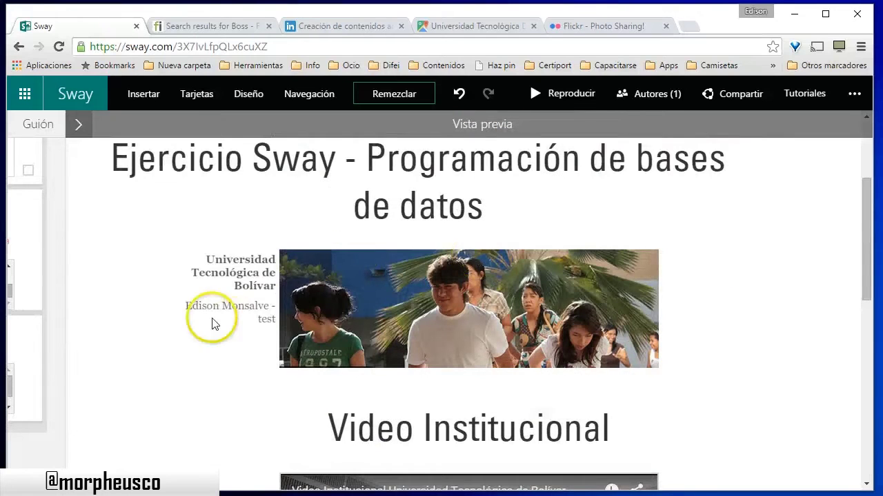
pyautogui.scroll(-3, 647, 283)
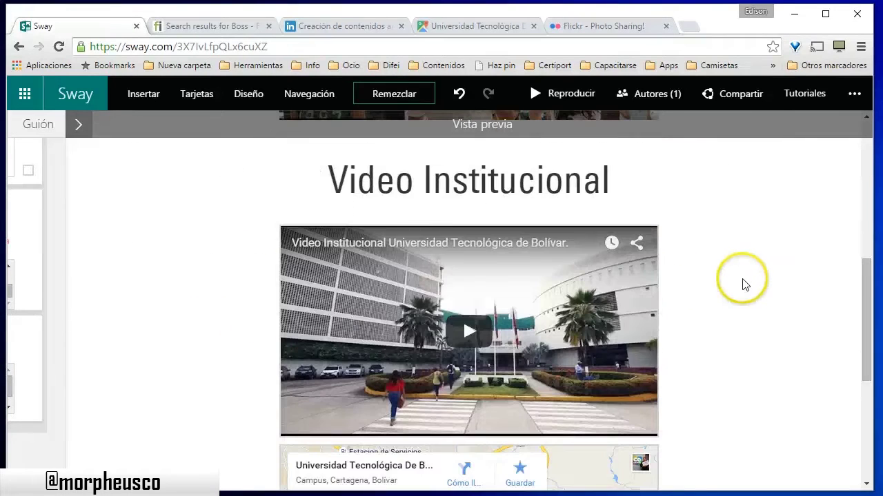
pyautogui.scroll(-1, 592, 307)
pyautogui.scroll(-5, 747, 301)
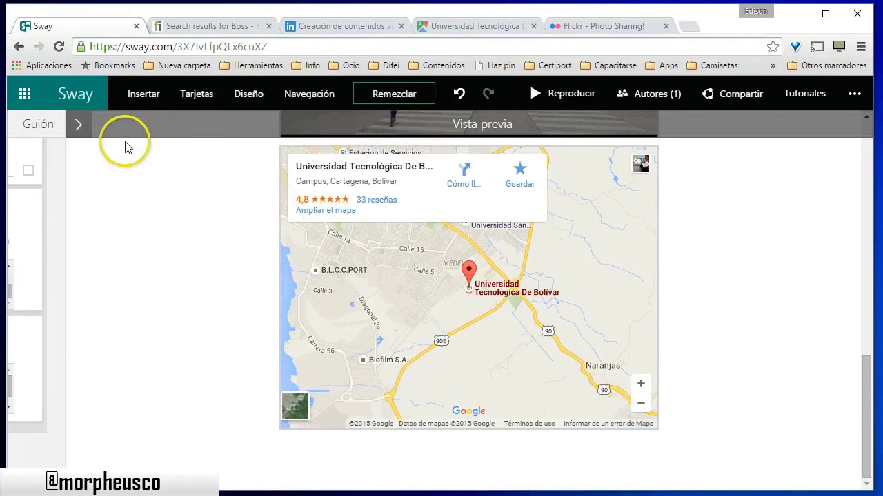
pyautogui.click(80, 129)
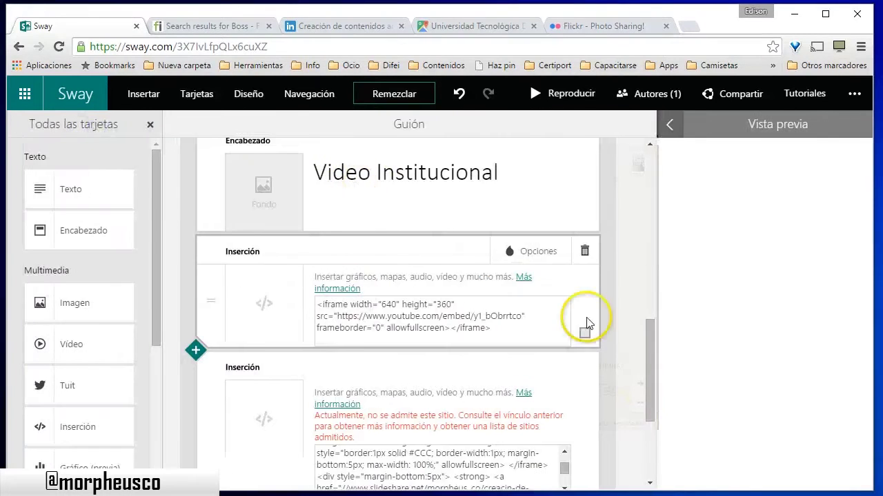
# Step: Delete the Inserción card that holds the SlideShare embed code
pyautogui.scroll(-2, 413, 303)
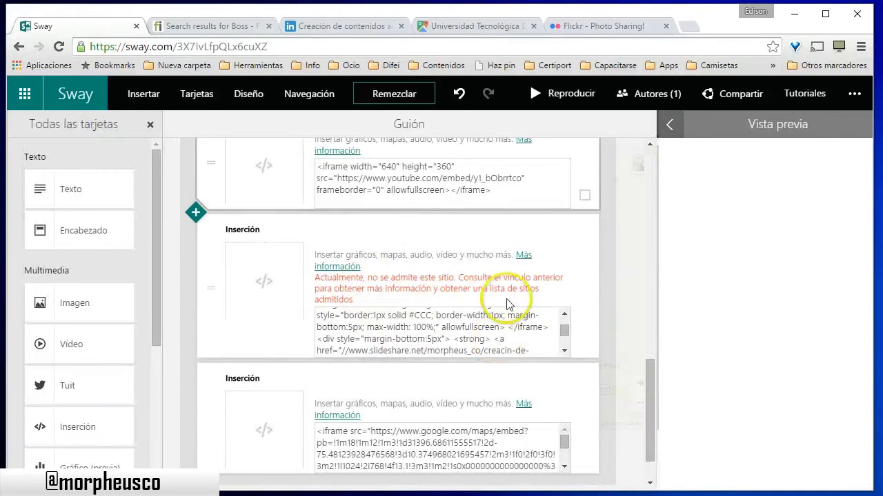
pyautogui.click(455, 242)
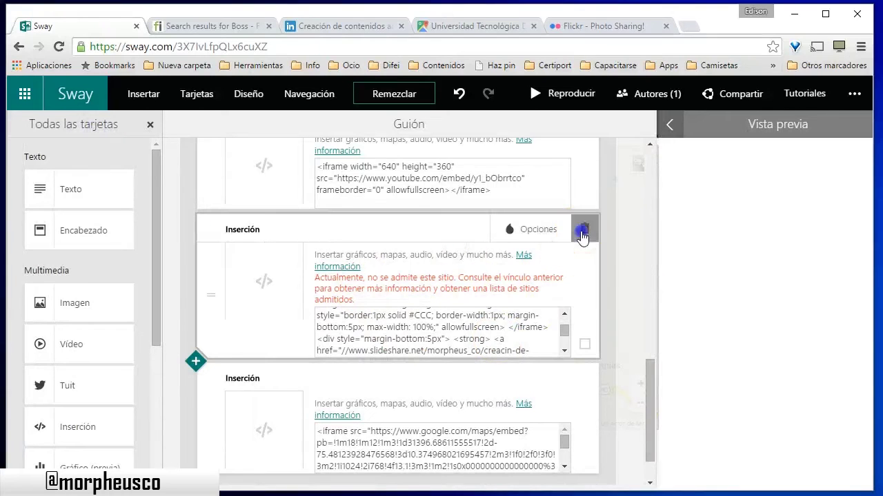
pyautogui.click(583, 231)
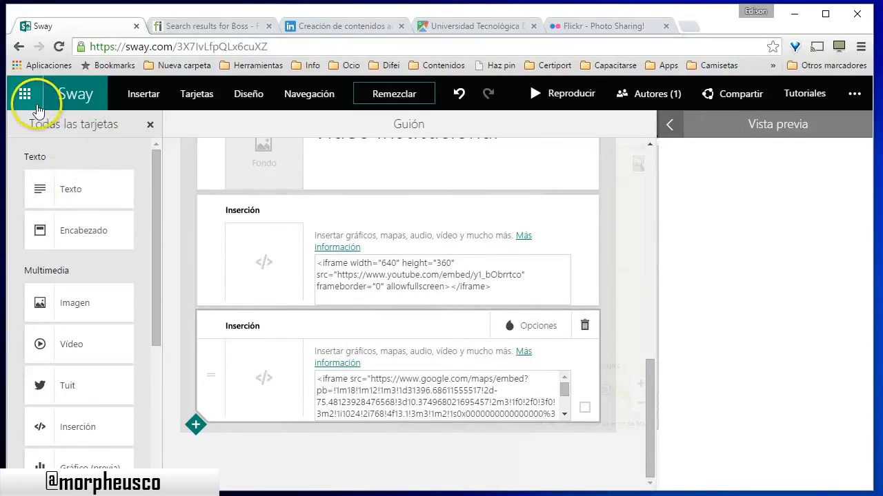
pyautogui.click(136, 95)
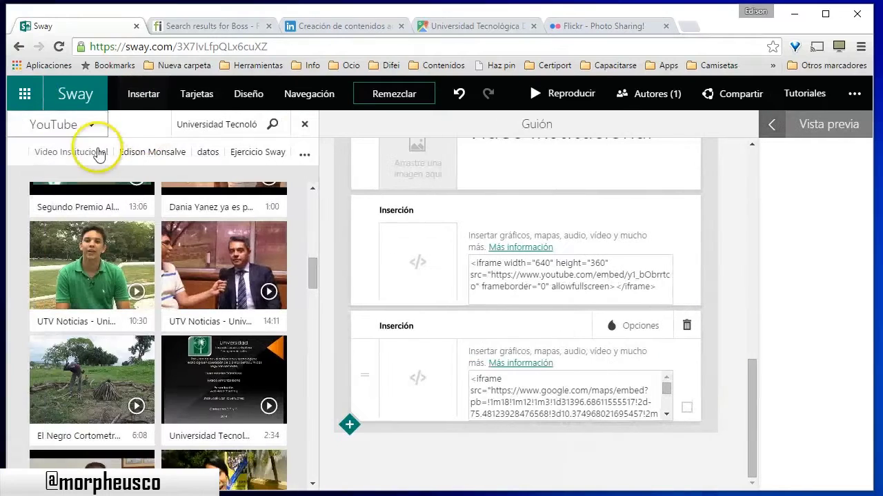
pyautogui.click(71, 124)
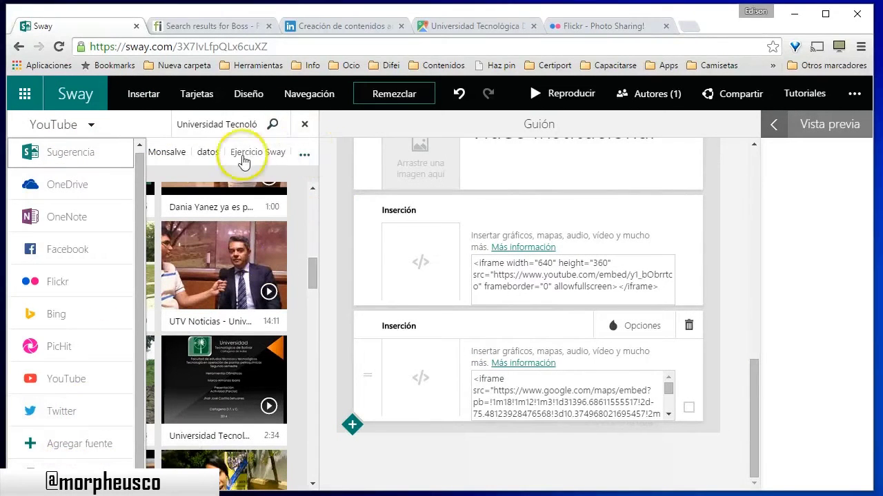
pyautogui.click(299, 128)
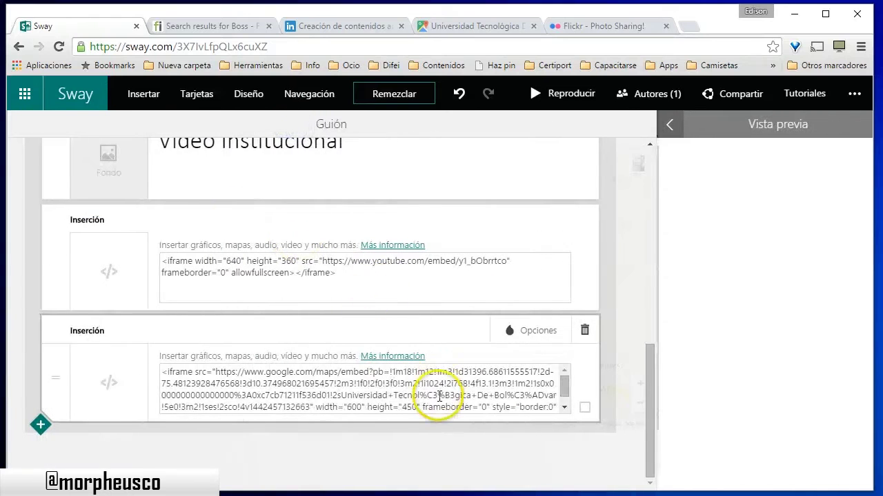
# Step: Switch to the Pencil wireframe, examine the layout planned for the "Oferta académica" section, and minimize it
pyautogui.scroll(3, 298, 366)
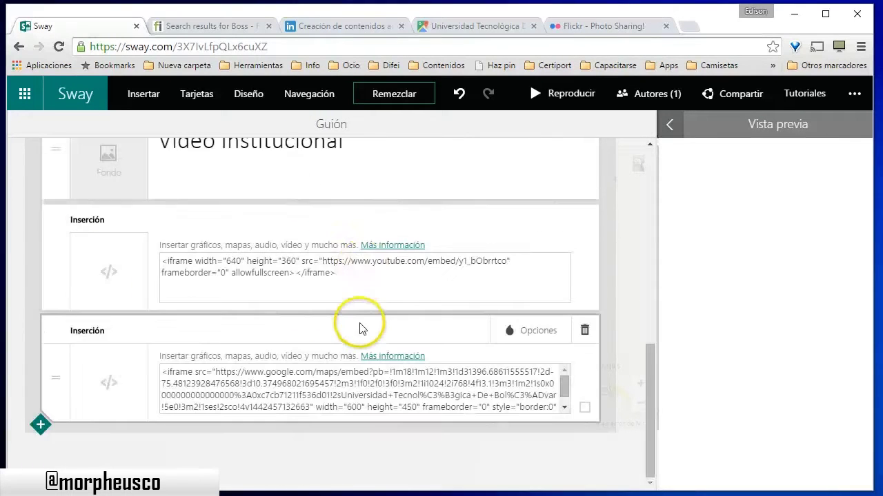
pyautogui.scroll(3, 278, 284)
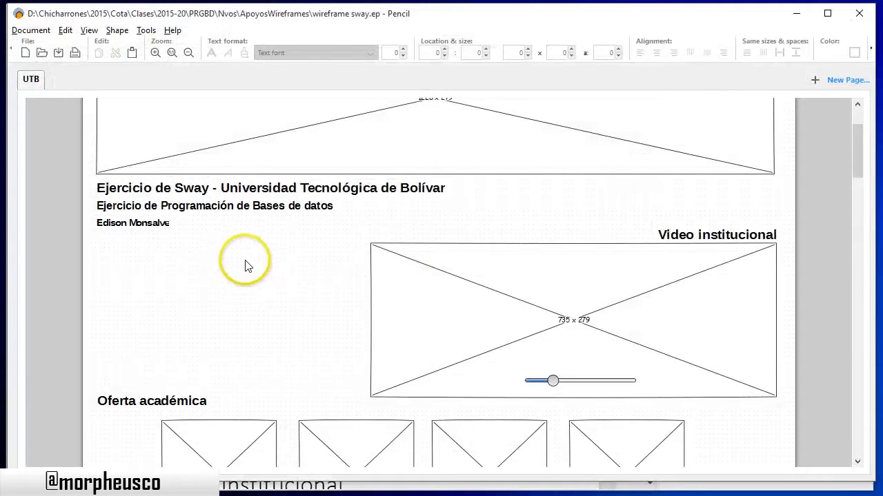
pyautogui.scroll(-3, 254, 262)
pyautogui.scroll(-2, 255, 261)
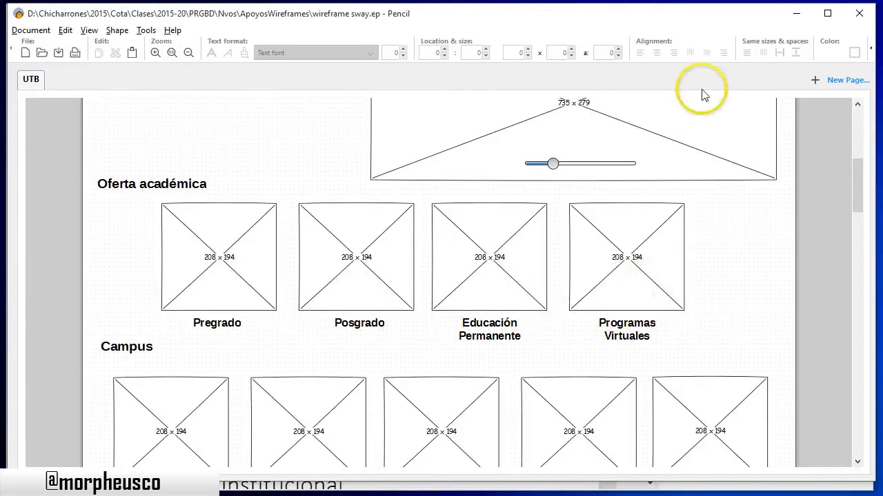
pyautogui.click(794, 14)
# Step: Add a heading card after the map card in Sway and title it "Oferta Académica"
pyautogui.scroll(-5, 315, 256)
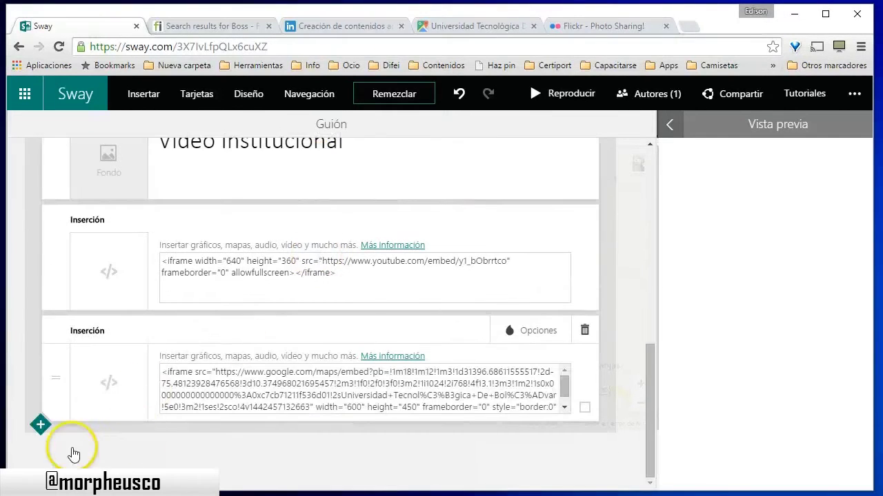
pyautogui.click(40, 425)
pyautogui.click(112, 402)
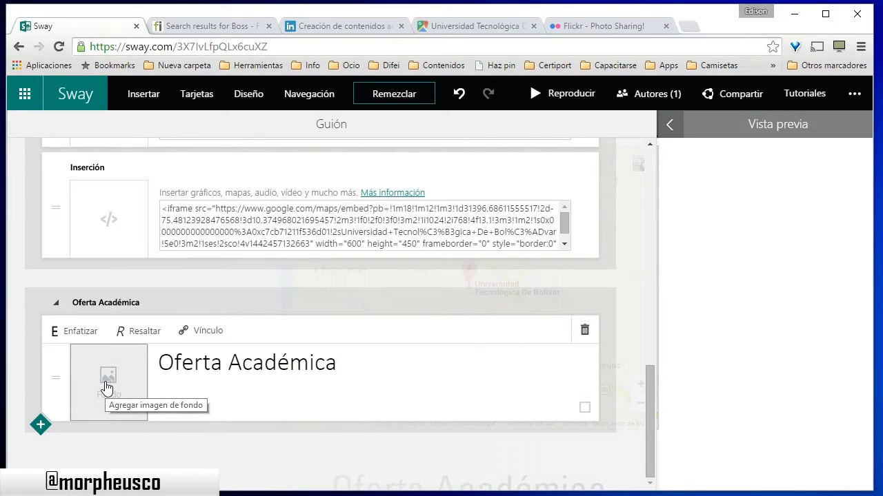
pyautogui.click(138, 394)
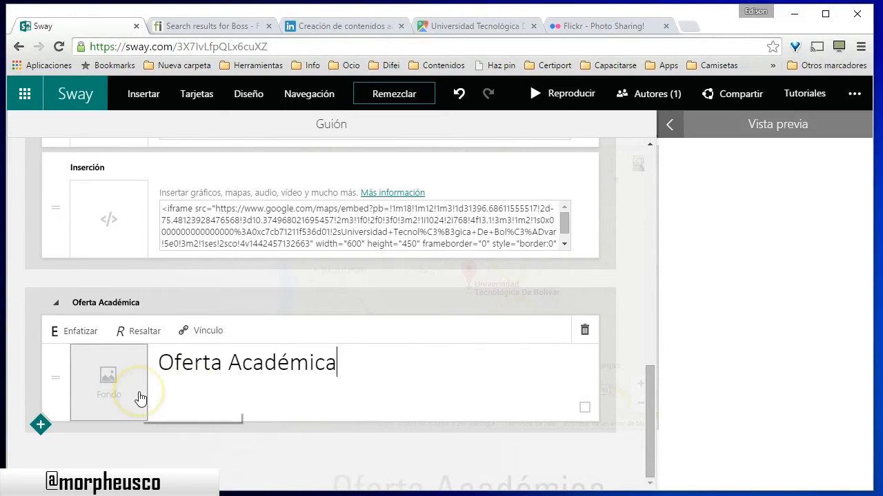
pyautogui.click(337, 366)
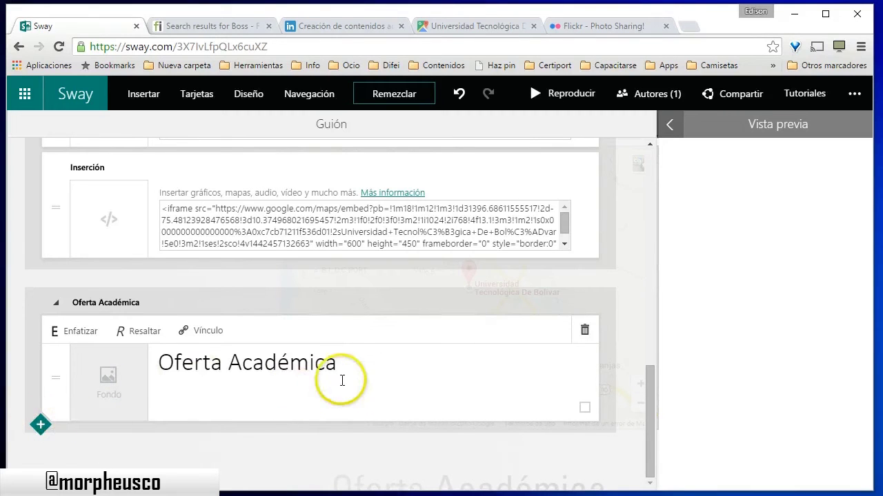
# Step: Insert a Cuadrícula group below the "Oferta Académica" heading
pyautogui.click(200, 93)
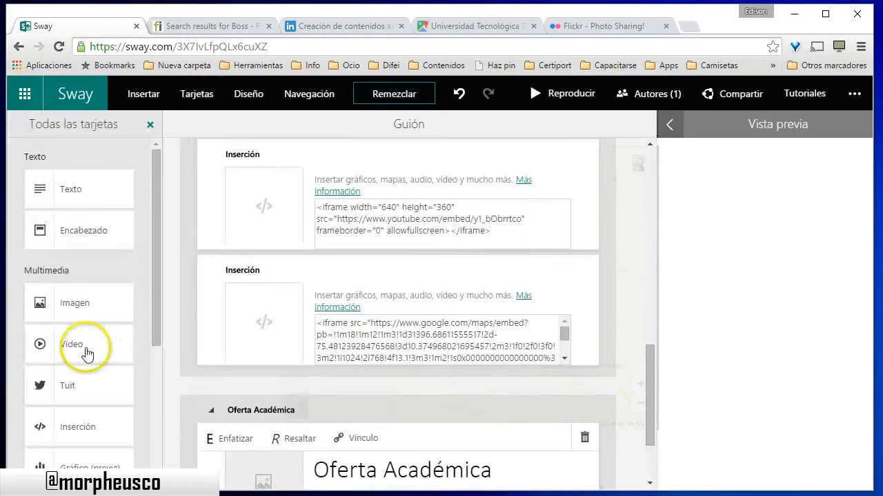
pyautogui.scroll(-3, 86, 354)
pyautogui.scroll(-3, 316, 361)
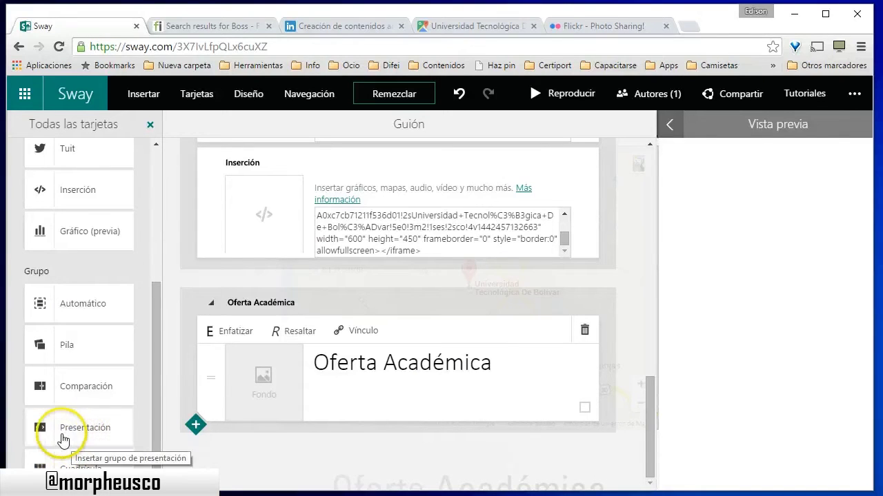
pyautogui.moveTo(79, 465); pyautogui.dragTo(335, 453)
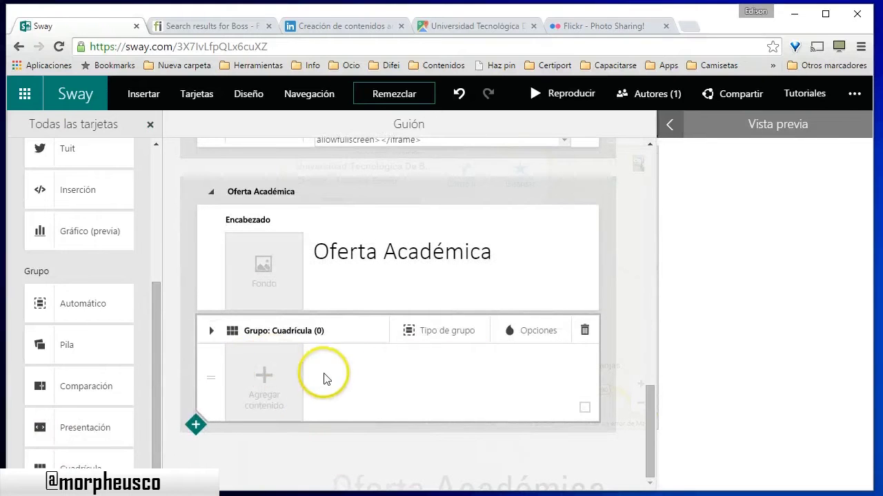
# Step: Start adding content to the empty Cuadrícula group and open the list of content sources
pyautogui.click(282, 393)
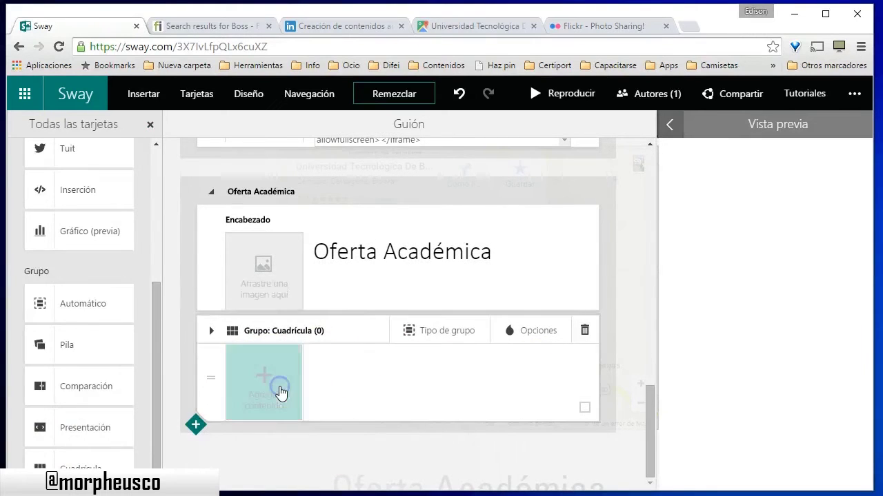
pyautogui.click(86, 124)
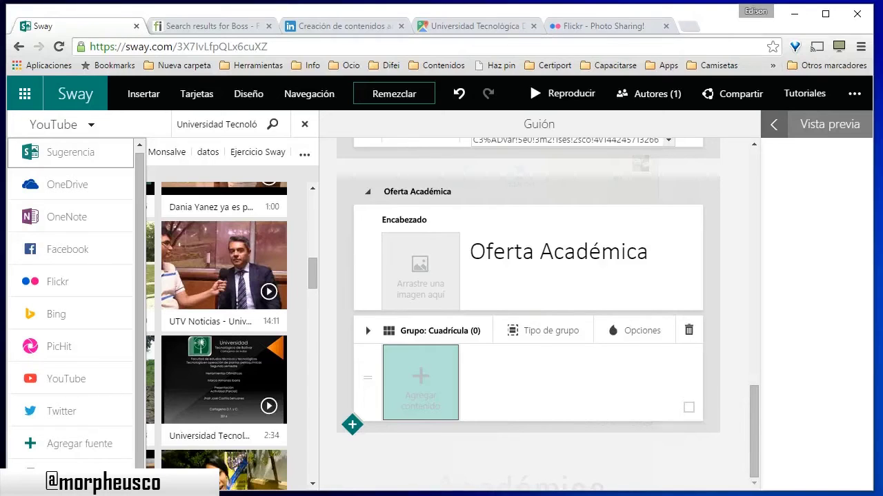
# Step: Check the wireframe's "Oferta académica" layout and look through the top_oferta images in the imagenes folder in Explorer++
pyautogui.hotkey('alt', 'Tab')
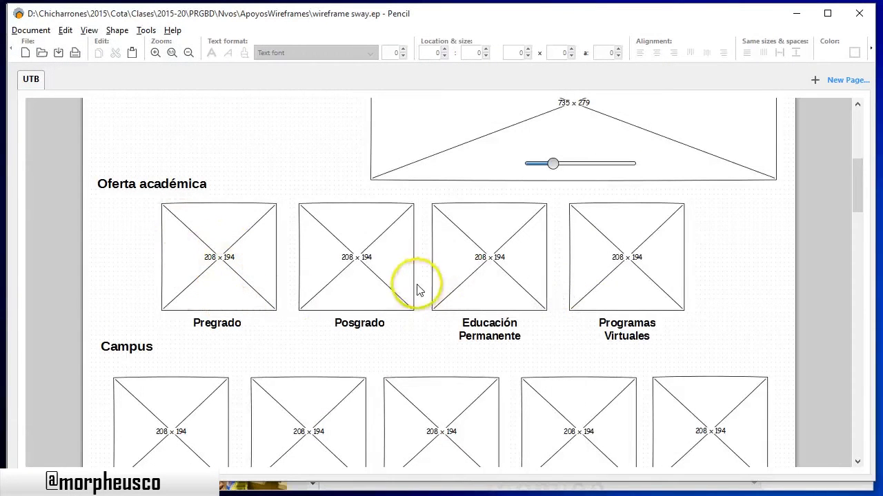
pyautogui.click(791, 20)
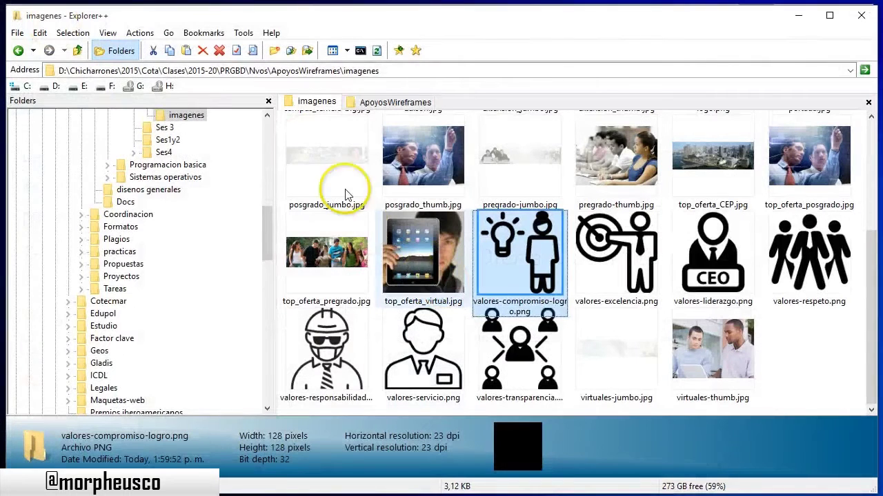
pyautogui.moveTo(868, 357); pyautogui.dragTo(867, 218)
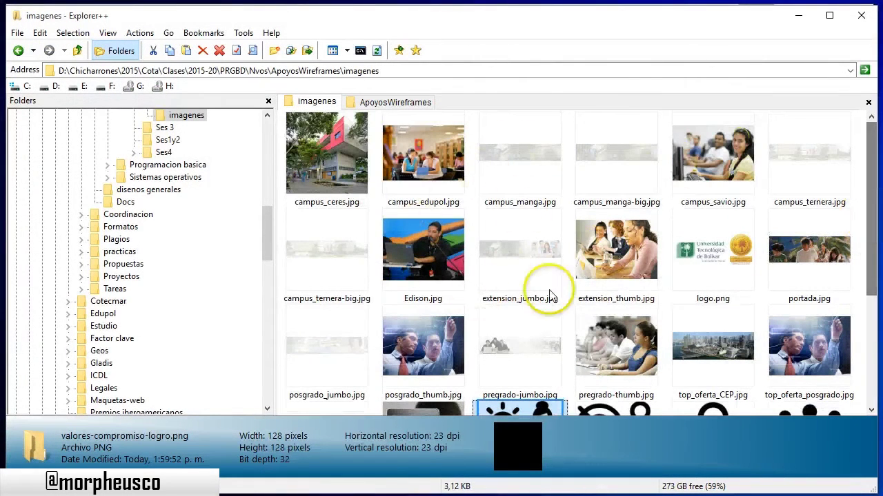
pyautogui.moveTo(869, 222); pyautogui.dragTo(870, 386)
pyautogui.click(697, 175)
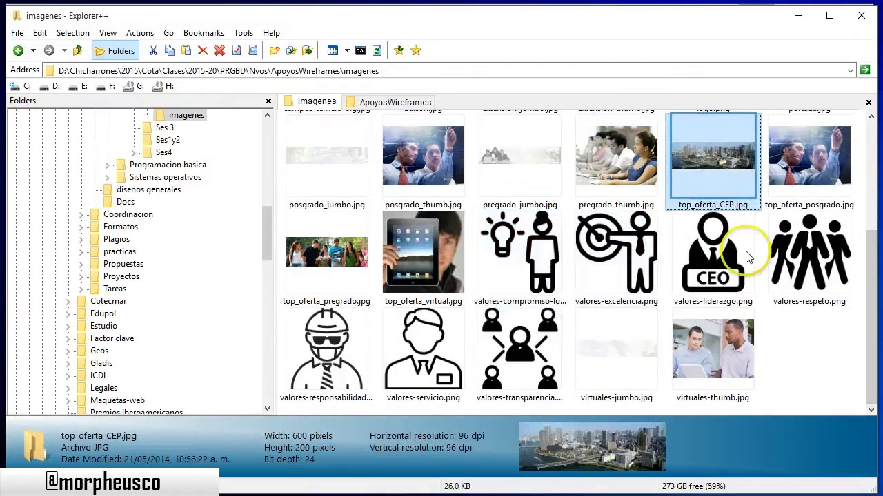
pyautogui.click(832, 176)
pyautogui.click(318, 268)
pyautogui.click(434, 270)
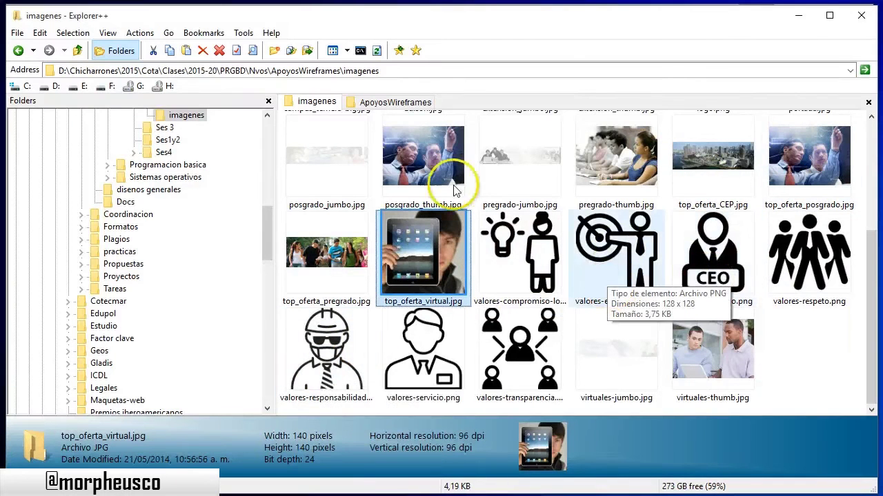
pyautogui.click(402, 100)
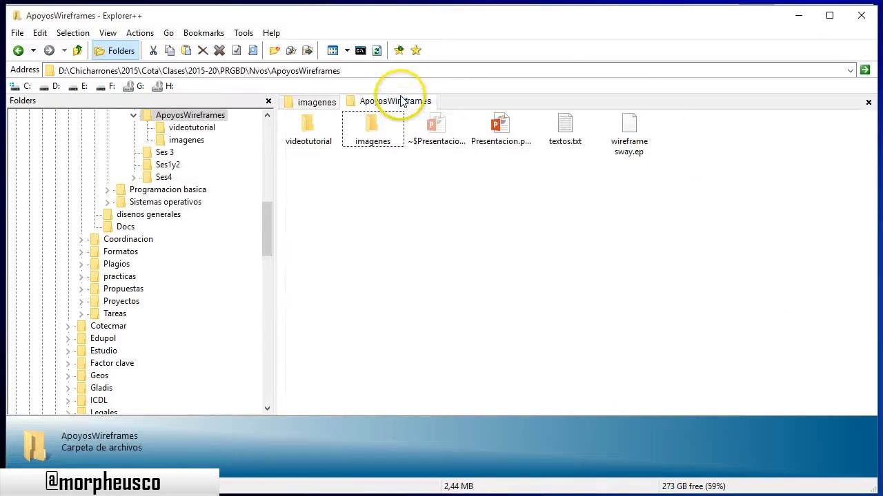
pyautogui.click(316, 102)
pyautogui.click(798, 15)
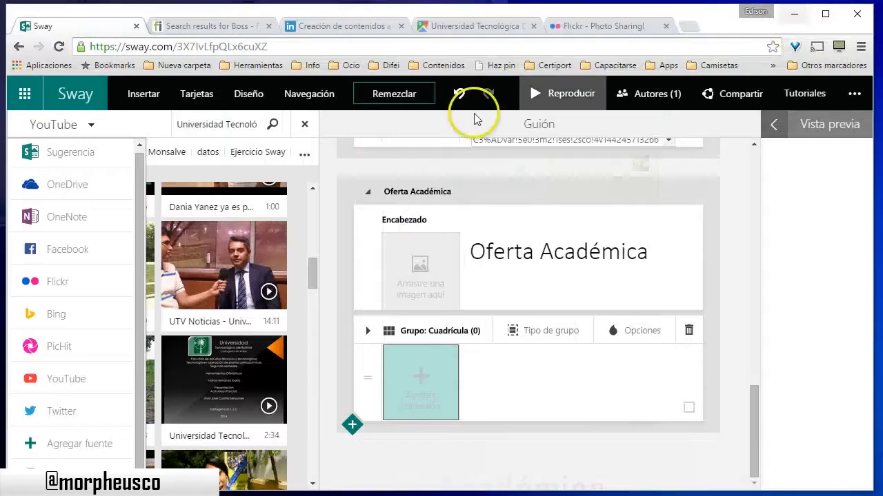
# Step: Upload top_oferta_CEP.jpg, top_oferta_posgrado.jpg, top_oferta_pregrado.jpg and top_oferta_virtual.jpg from the computer into the Cuadrícula group
pyautogui.click(66, 461)
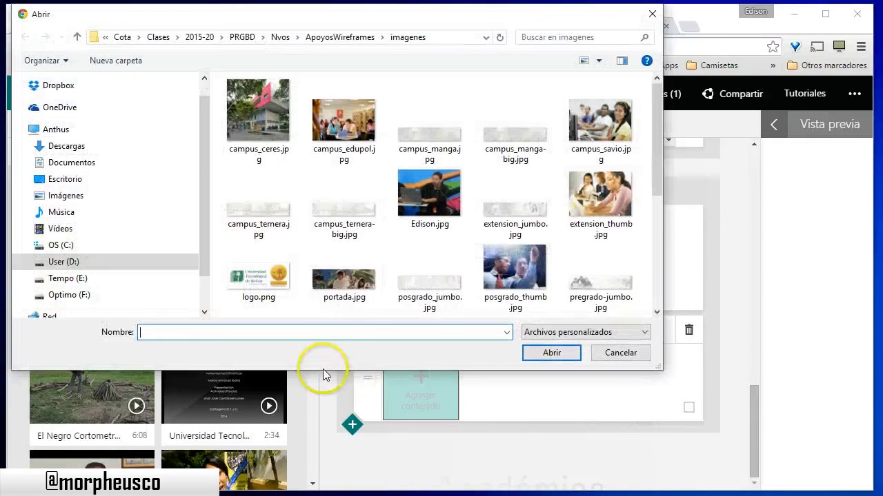
pyautogui.scroll(-3, 651, 205)
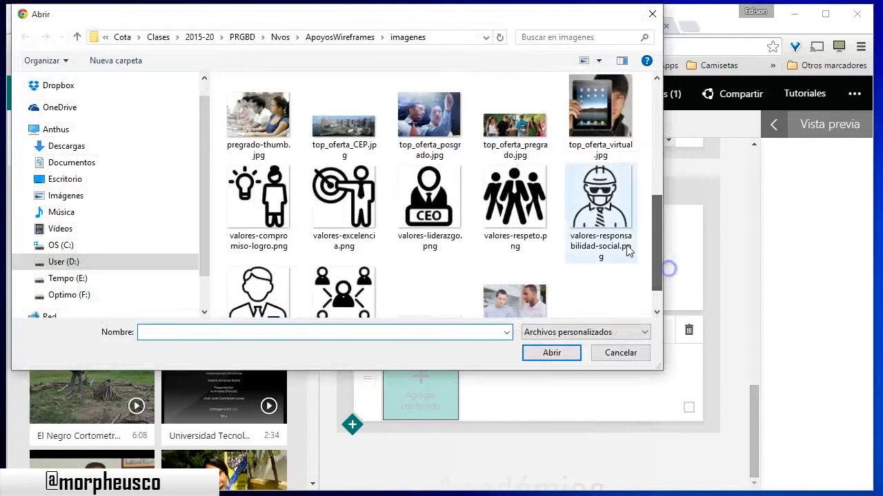
pyautogui.click(324, 138)
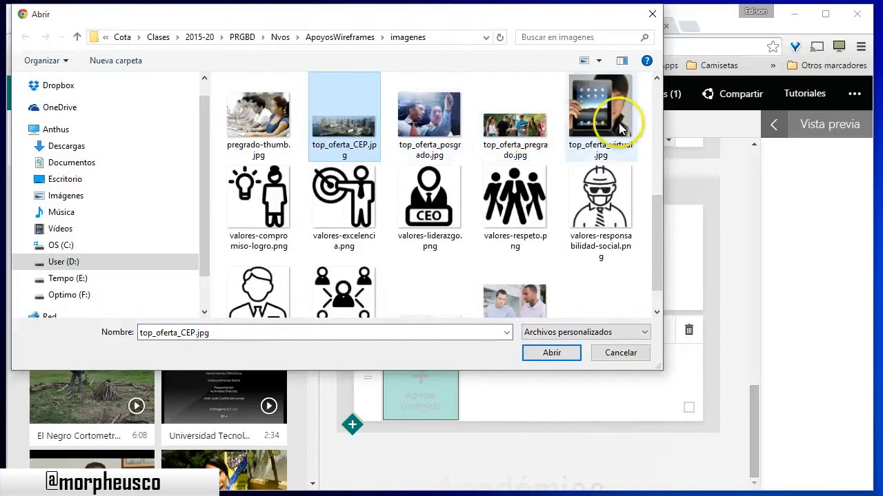
pyautogui.keyDown('shift'); pyautogui.click(593, 104); pyautogui.keyUp('shift')
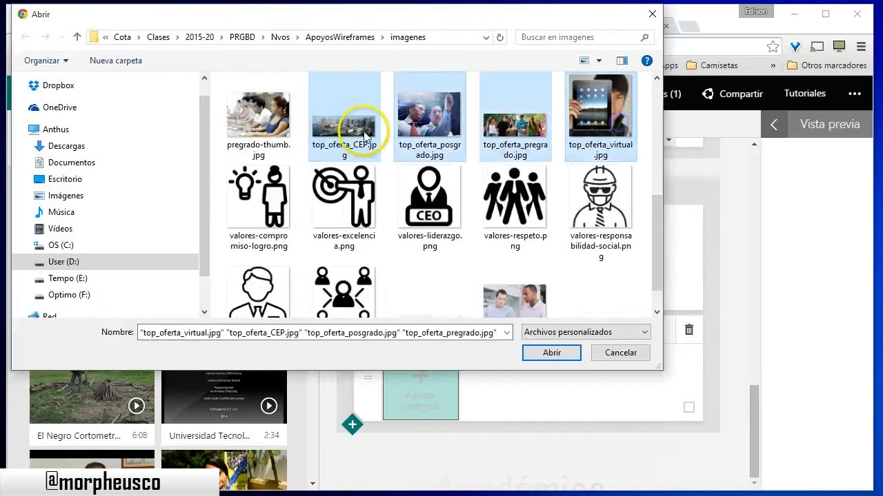
pyautogui.click(558, 358)
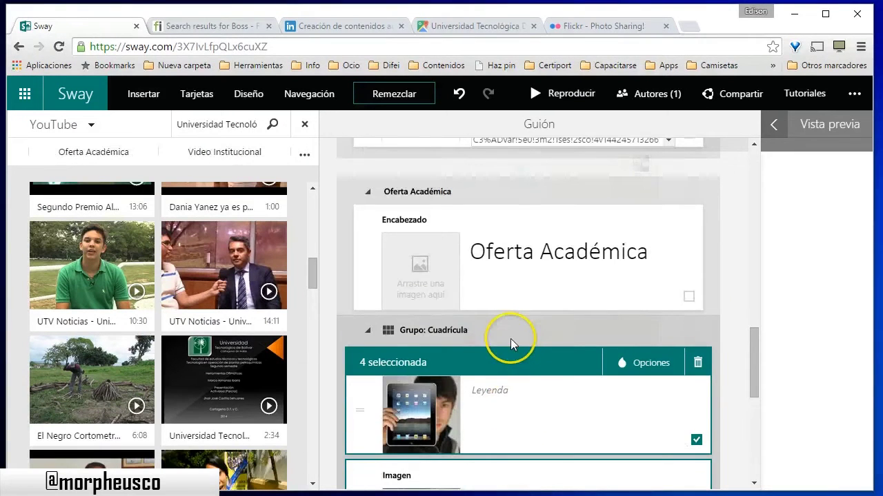
# Step: Deselect the uploaded images and caption the tablet image "Programas Virtuales"
pyautogui.scroll(-1, 565, 331)
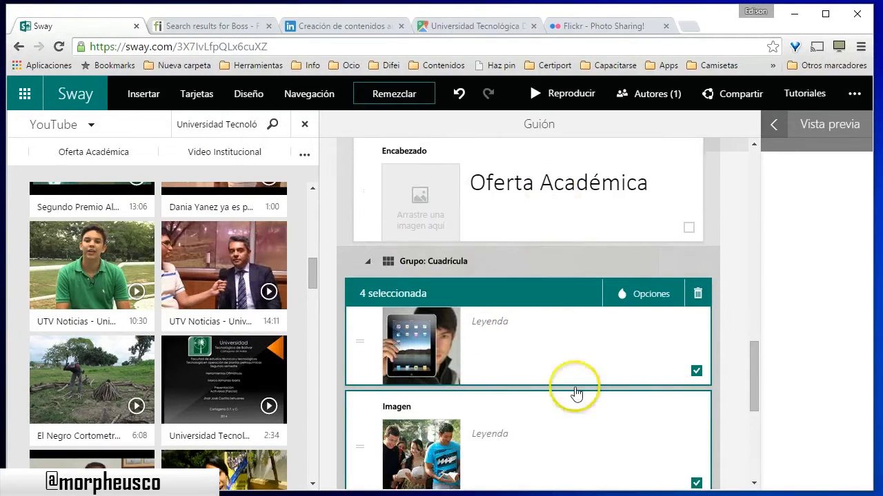
pyautogui.scroll(-1, 532, 297)
pyautogui.click(518, 268)
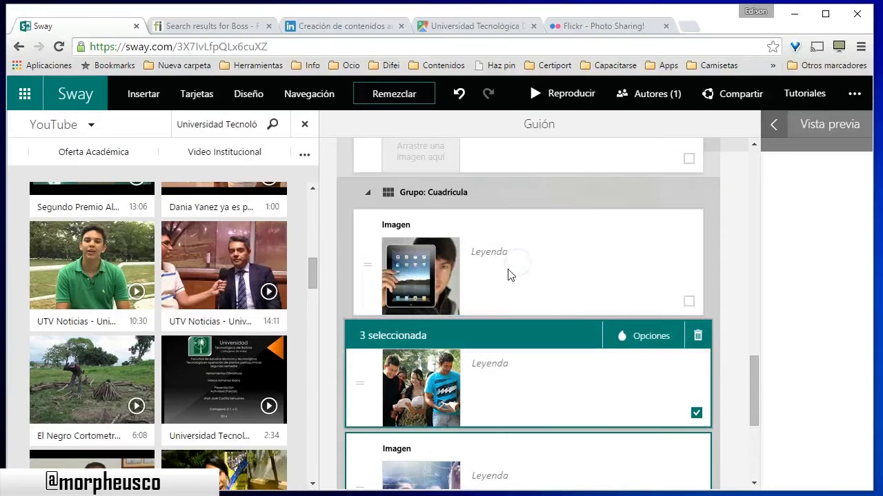
pyautogui.click(503, 257)
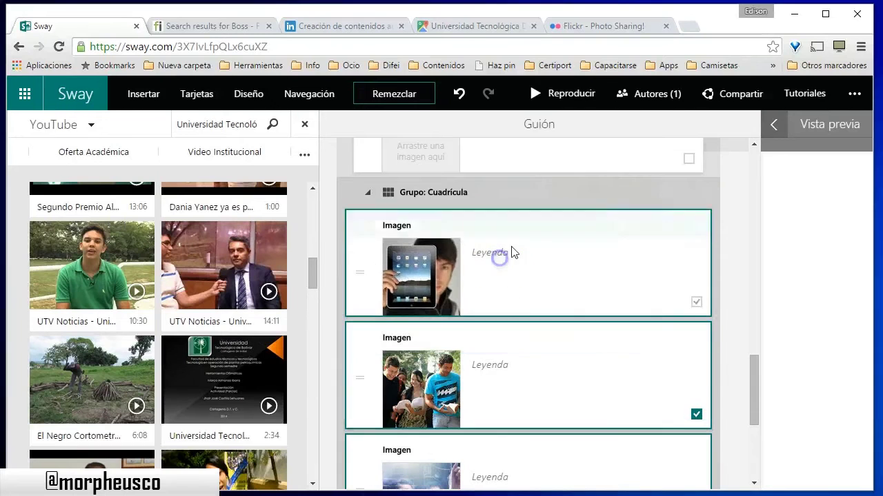
pyautogui.click(730, 213)
pyautogui.click(559, 328)
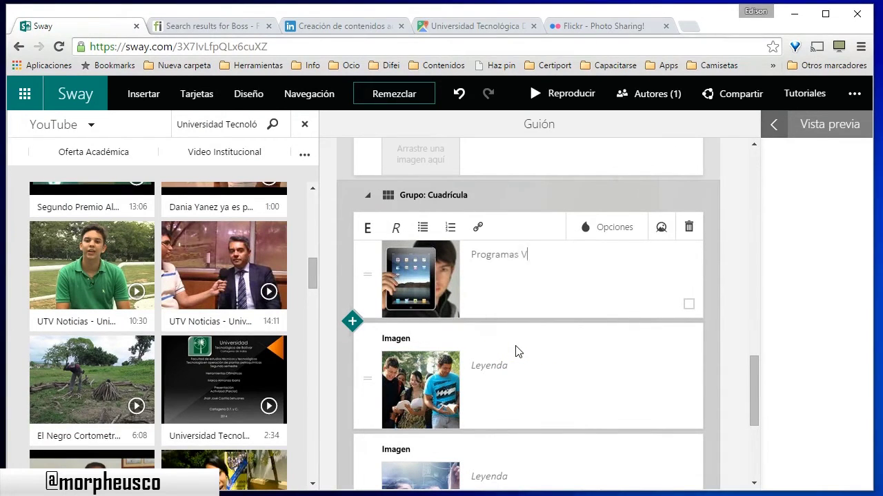
# Step: Caption the student group image "Oferta Pregrado", the two men image "Oferta Posgrados" and the city image "Centro de Educación Permanente CEP"
pyautogui.click(584, 403)
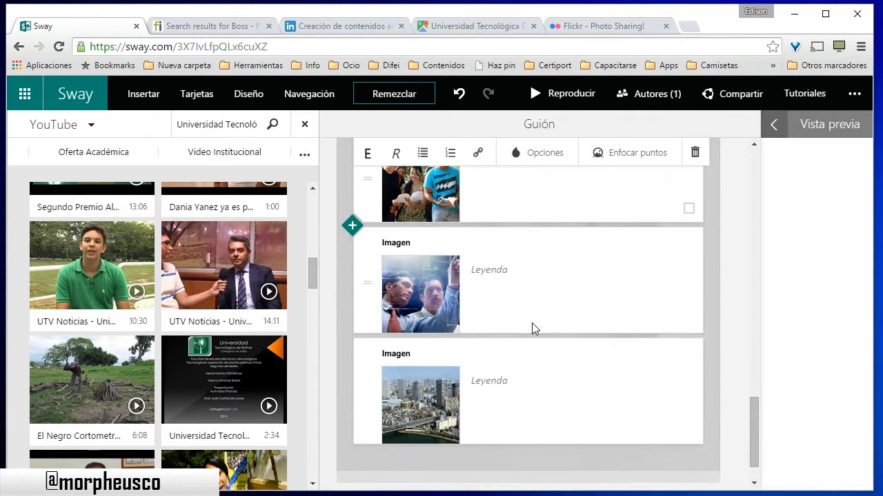
pyautogui.scroll(1, 532, 323)
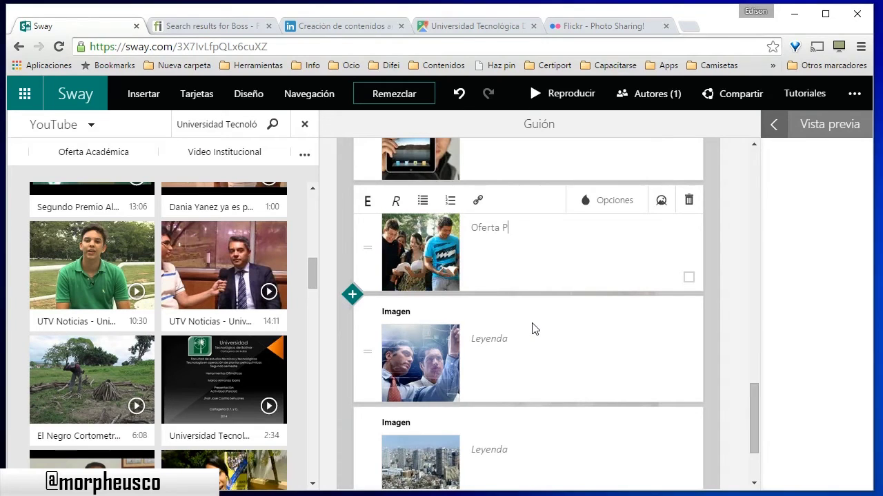
pyautogui.click(557, 356)
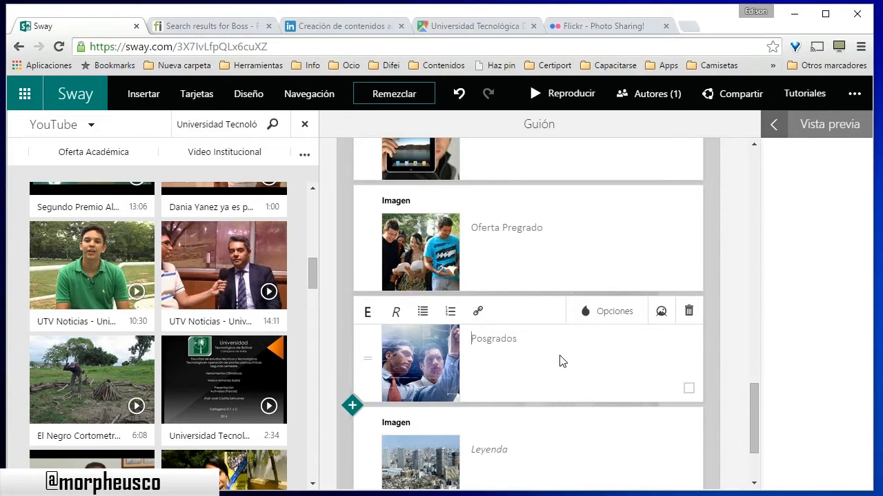
pyautogui.scroll(-2, 577, 351)
pyautogui.click(490, 322)
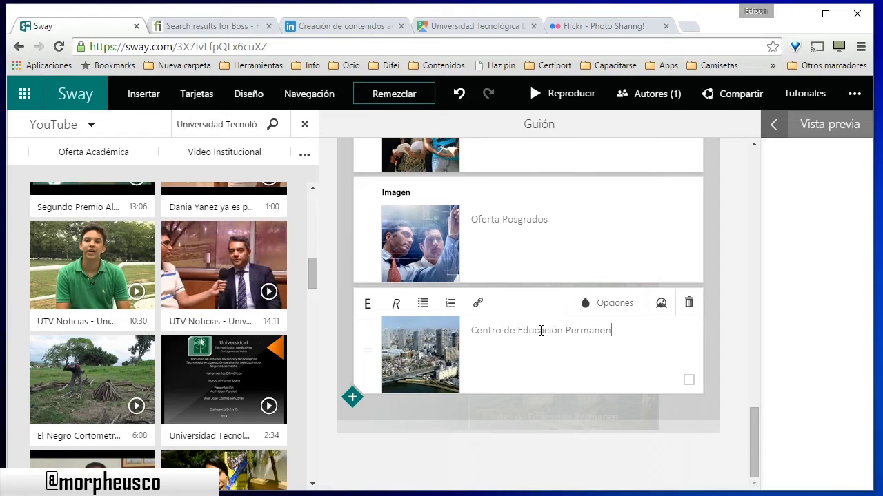
pyautogui.click(722, 296)
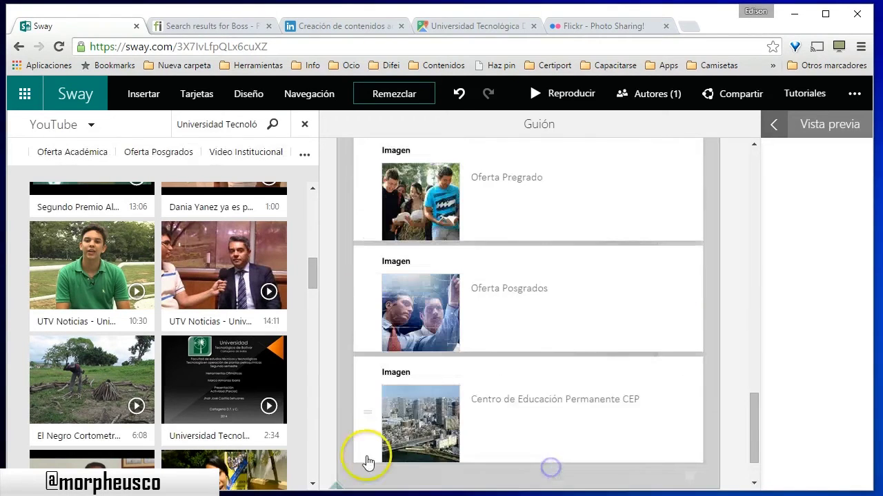
# Step: Add a heading card in a new section after the image grid and title it "Campus / Ambientes", consulting the Pencil wireframe for the section
pyautogui.click(334, 423)
pyautogui.click(404, 443)
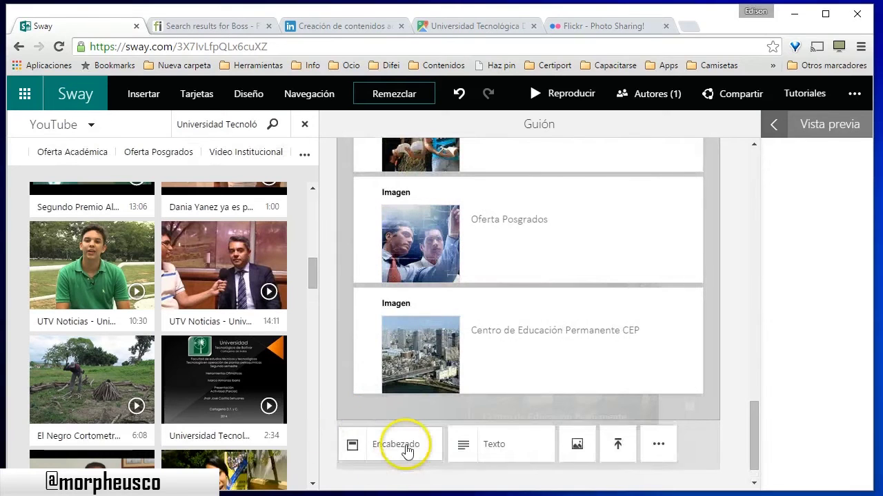
pyautogui.click(502, 399)
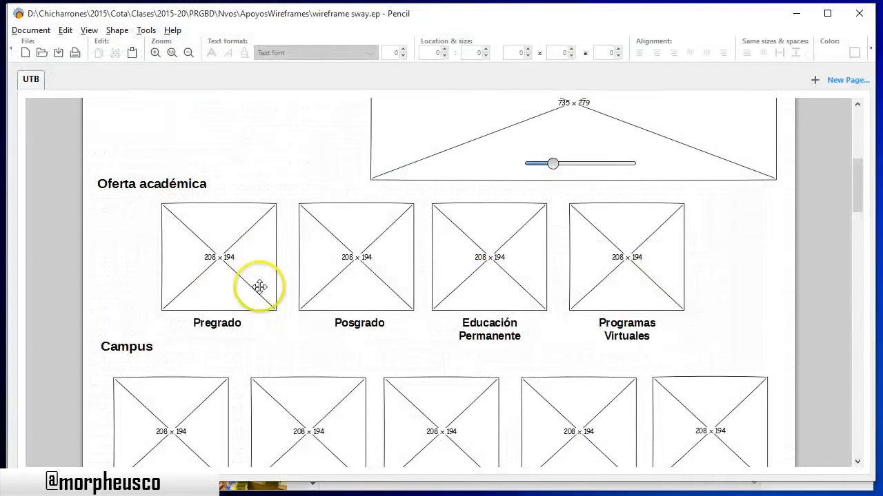
pyautogui.scroll(-4, 260, 287)
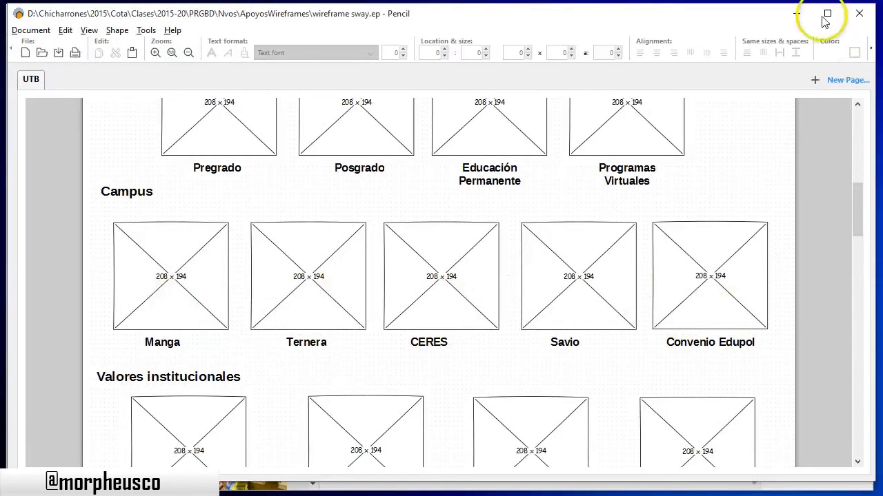
pyautogui.click(800, 12)
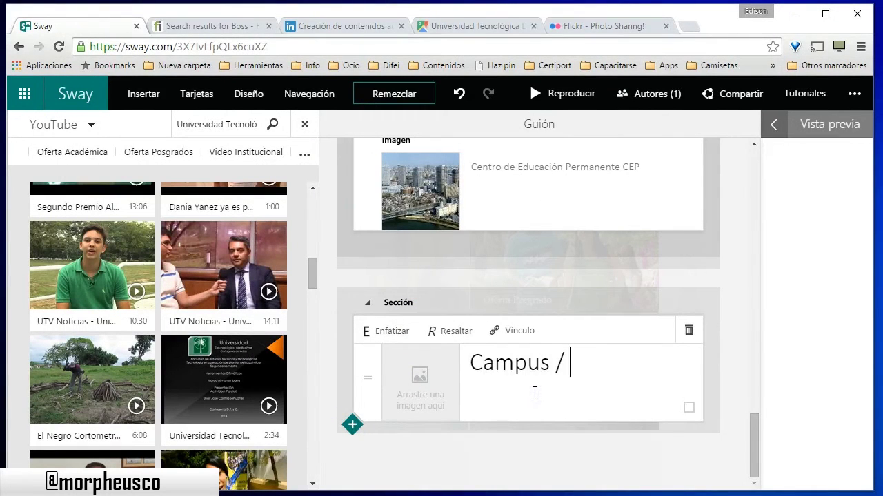
pyautogui.write('entes')
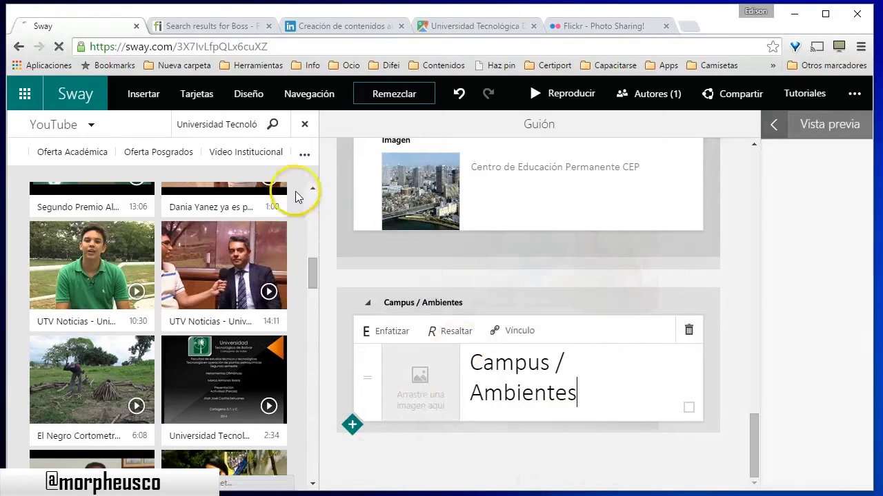
# Step: Insert a Pila group below the "Campus / Ambientes" heading
pyautogui.click(196, 94)
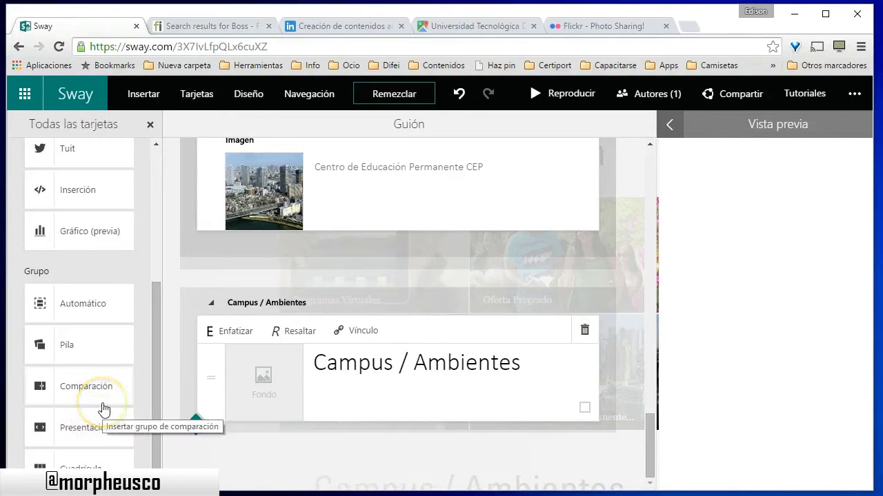
pyautogui.moveTo(67, 353); pyautogui.dragTo(303, 425)
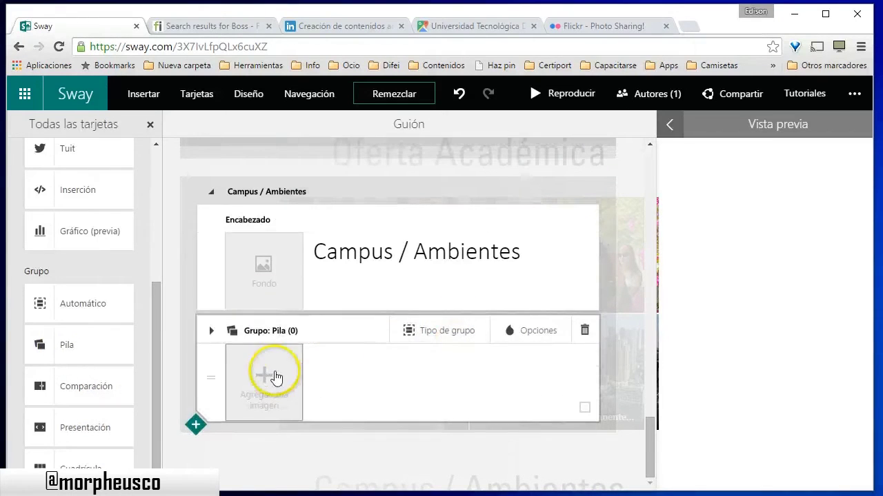
# Step: Upload campus_ceres.jpg, campus_edupol.jpg, campus_manga.jpg, campus_savio.jpg and campus_ternera.jpg into the empty Pila group and deselect the new image cards
pyautogui.click(276, 376)
pyautogui.click(58, 127)
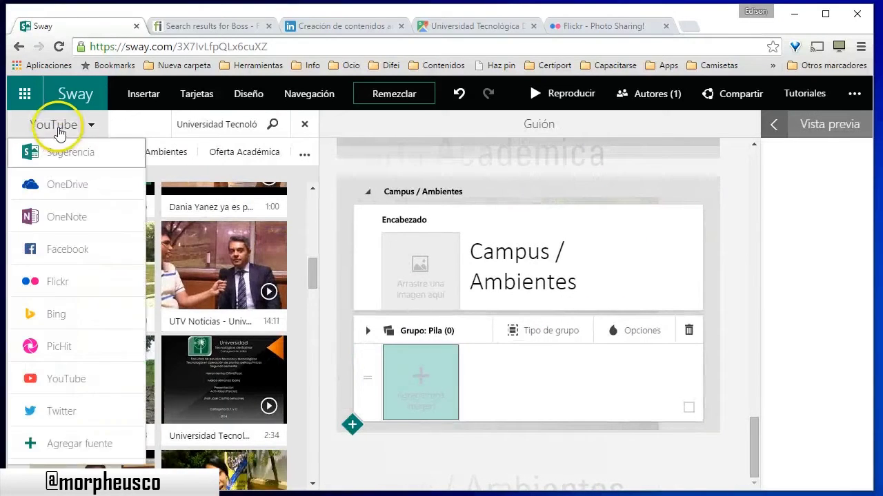
pyautogui.click(41, 443)
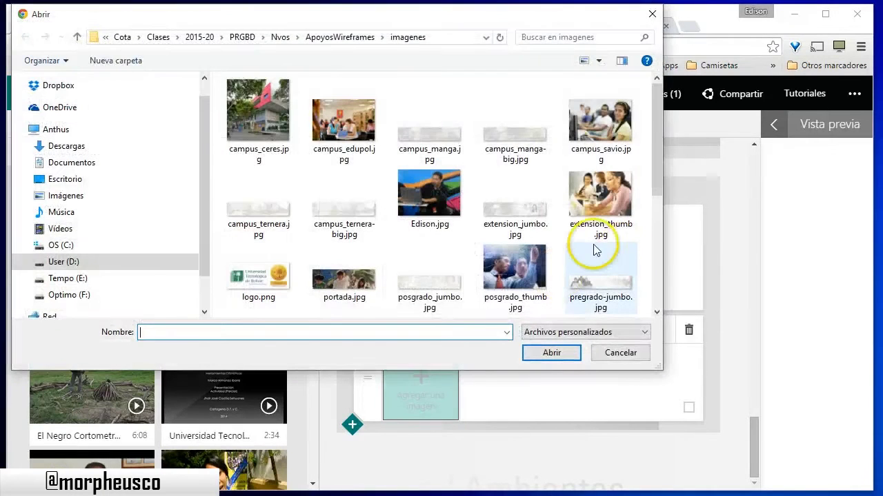
pyautogui.click(259, 114)
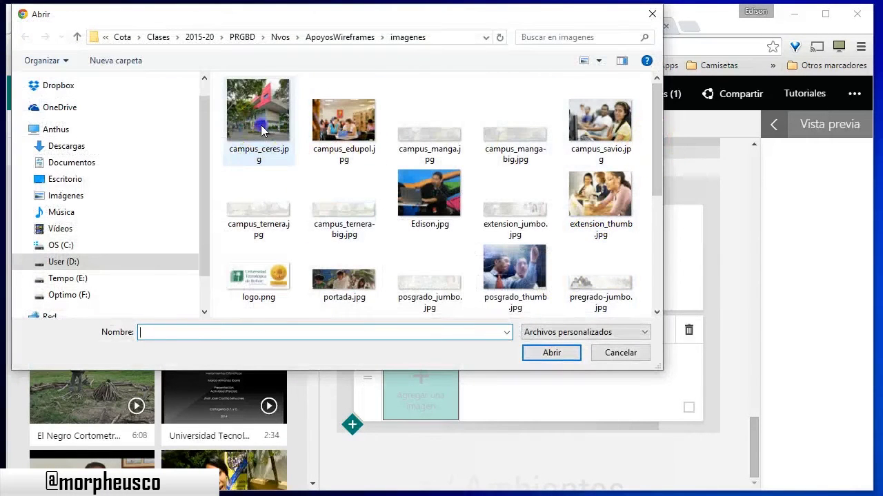
pyautogui.keyDown('ctrl'); pyautogui.click(341, 148); pyautogui.keyUp('ctrl')
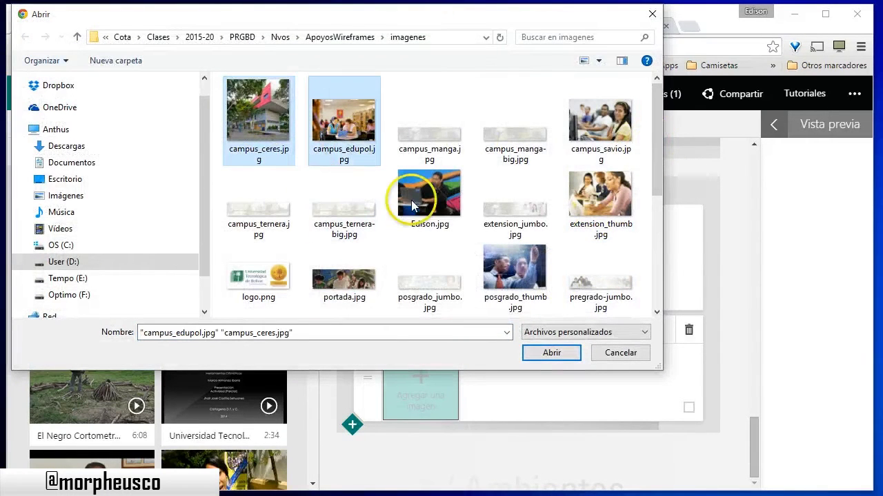
pyautogui.keyDown('ctrl'); pyautogui.click(429, 148); pyautogui.keyUp('ctrl')
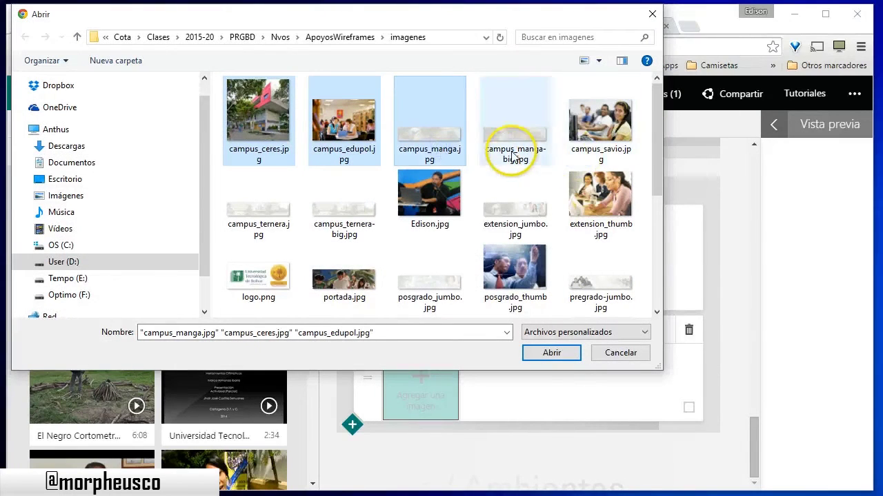
pyautogui.keyDown('ctrl'); pyautogui.click(600, 138); pyautogui.keyUp('ctrl')
pyautogui.keyDown('ctrl'); pyautogui.click(248, 222); pyautogui.keyUp('ctrl')
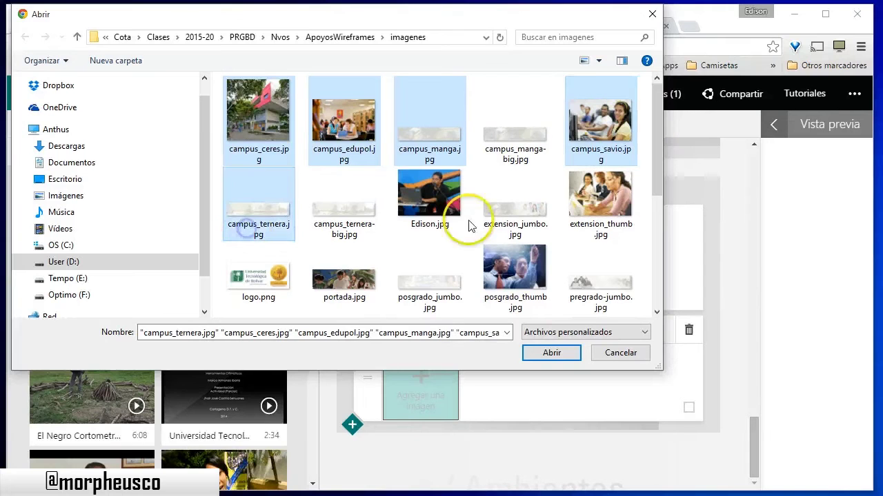
pyautogui.click(540, 353)
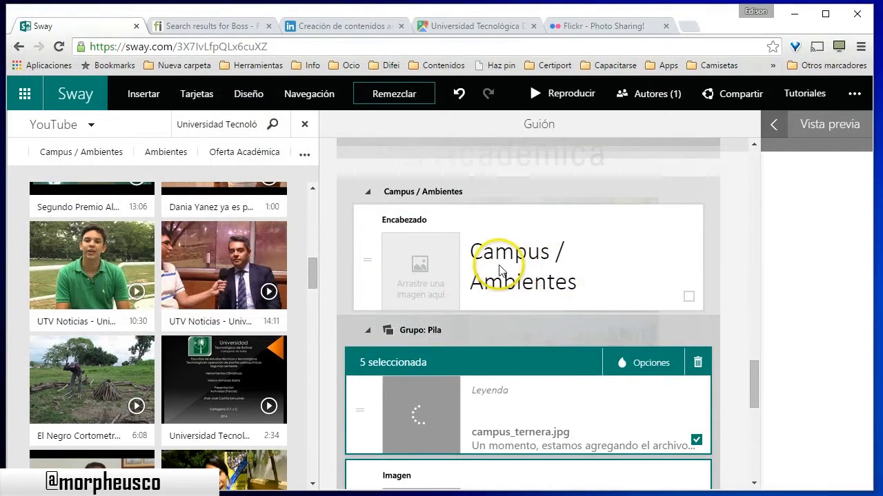
pyautogui.click(732, 351)
# Step: Caption the faded building with flags image "Sede Ternera" and the third, very pale image in the stack "Sede Manga"
pyautogui.scroll(-5, 731, 351)
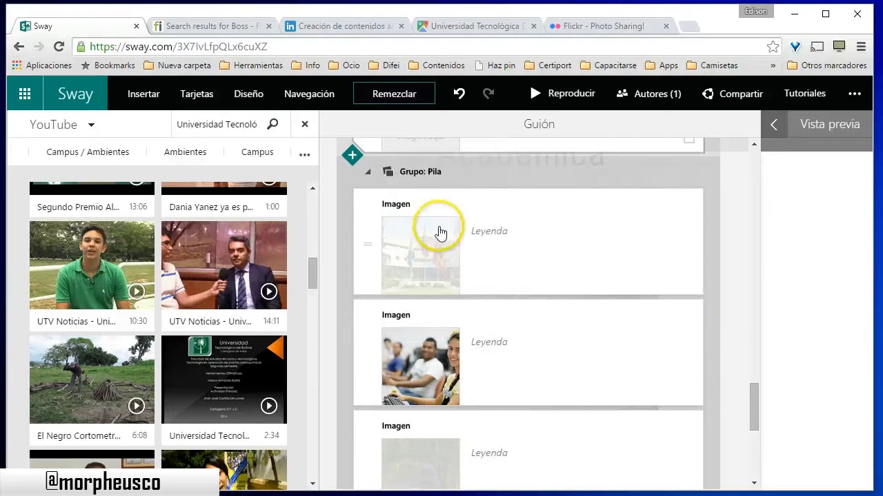
pyautogui.click(530, 254)
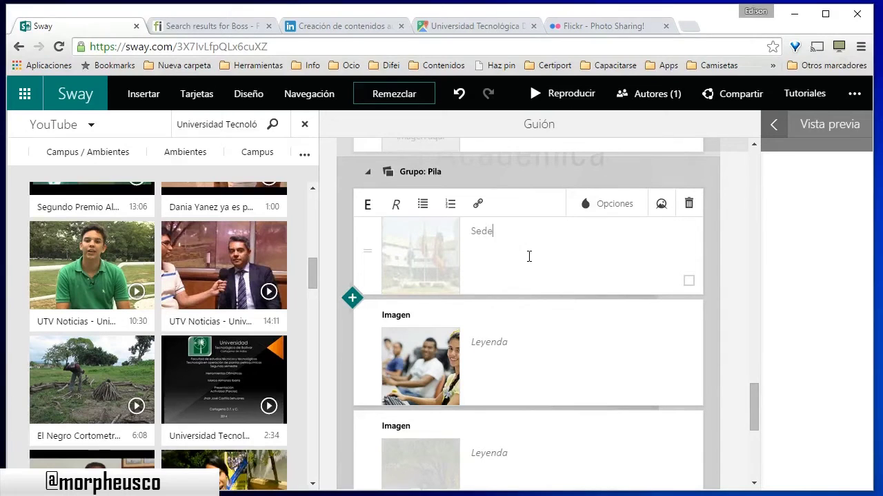
pyautogui.write('Sede Terne')
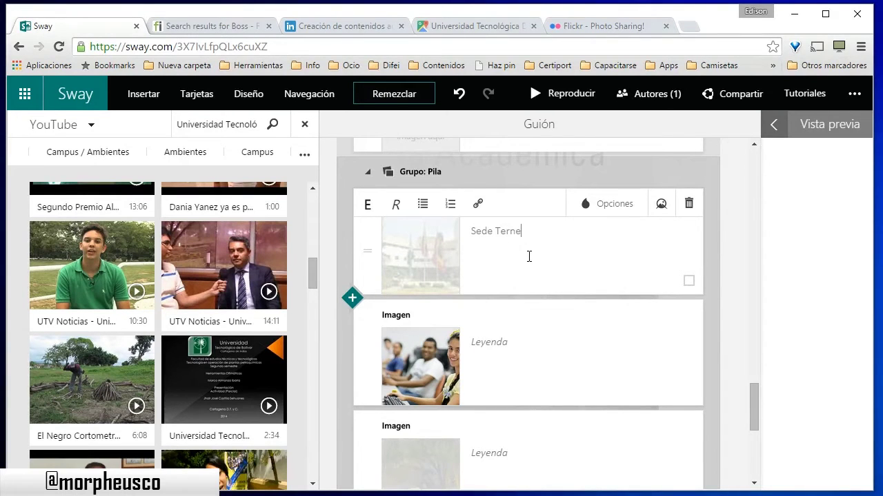
pyautogui.write('ra')
pyautogui.click(528, 317)
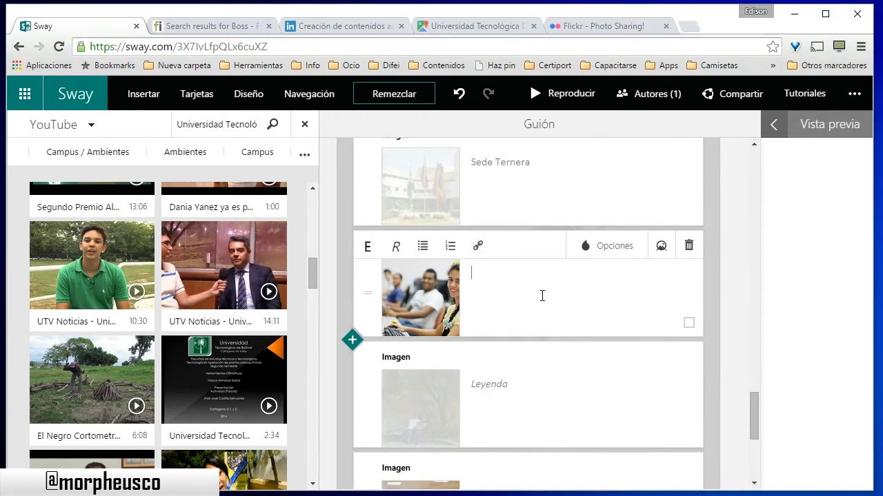
pyautogui.scroll(-2, 542, 295)
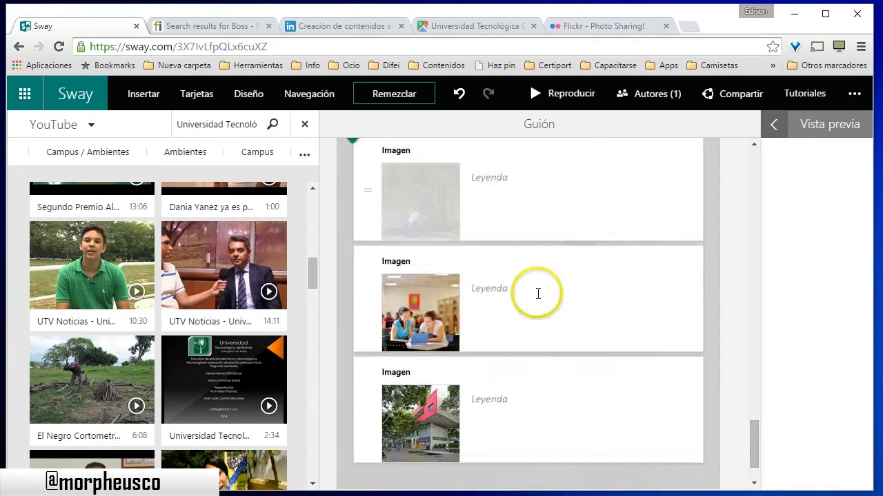
pyautogui.click(490, 273)
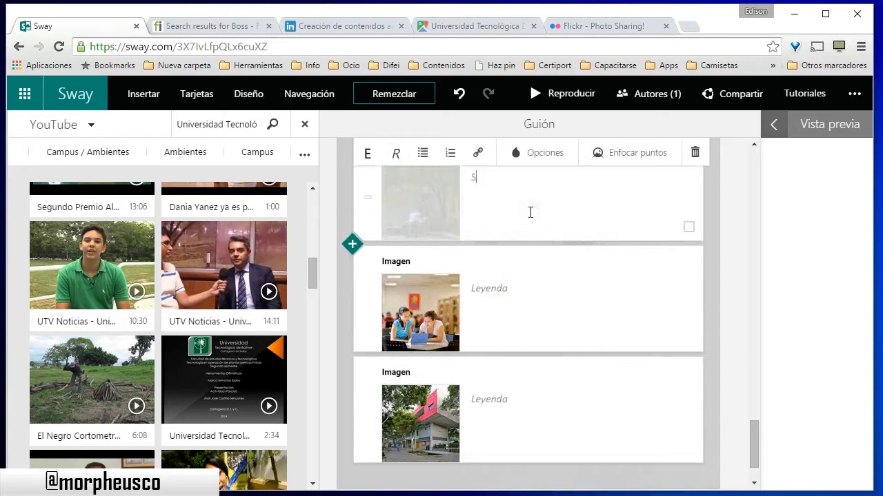
# Step: Caption the red and grey building image "Sede principal coordinación CERES" and the smiling students image "SAVIO"
pyautogui.click(573, 425)
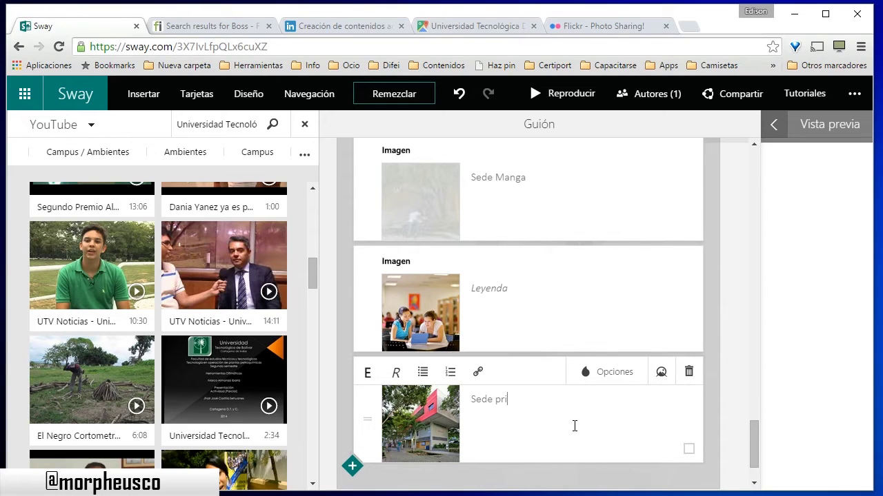
pyautogui.write('pal coordinación CERES')
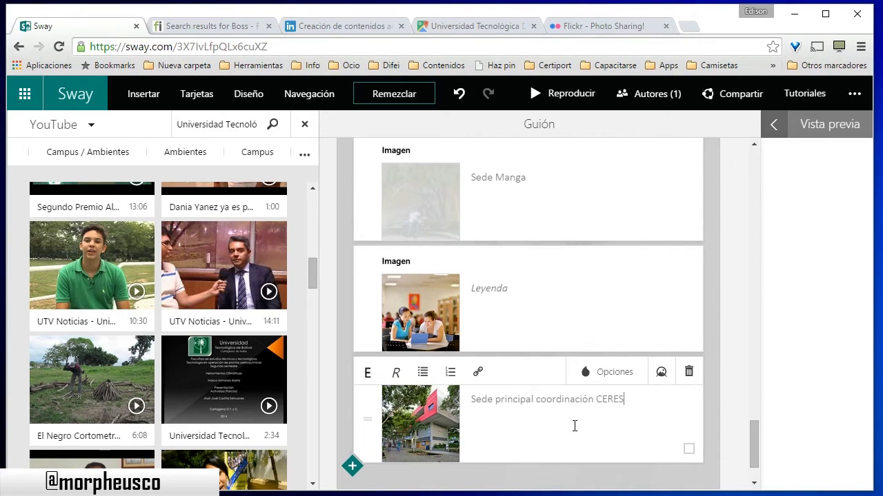
pyautogui.scroll(2, 576, 431)
pyautogui.click(524, 217)
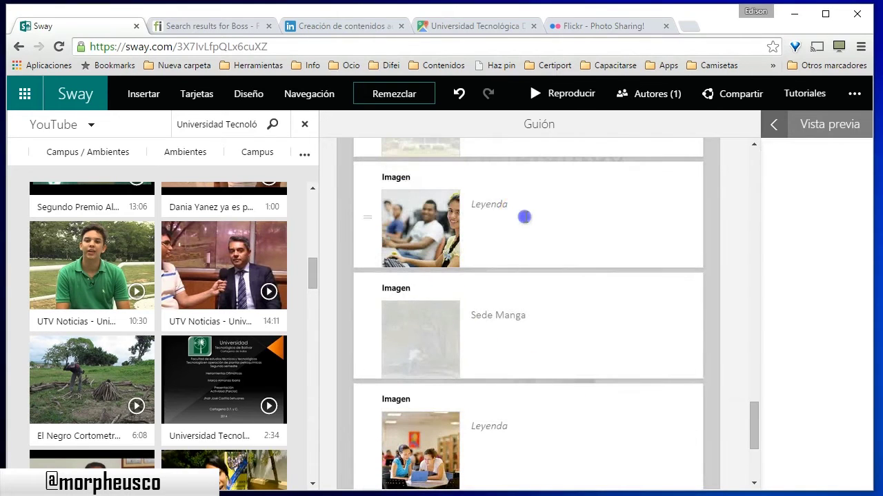
pyautogui.write('S')
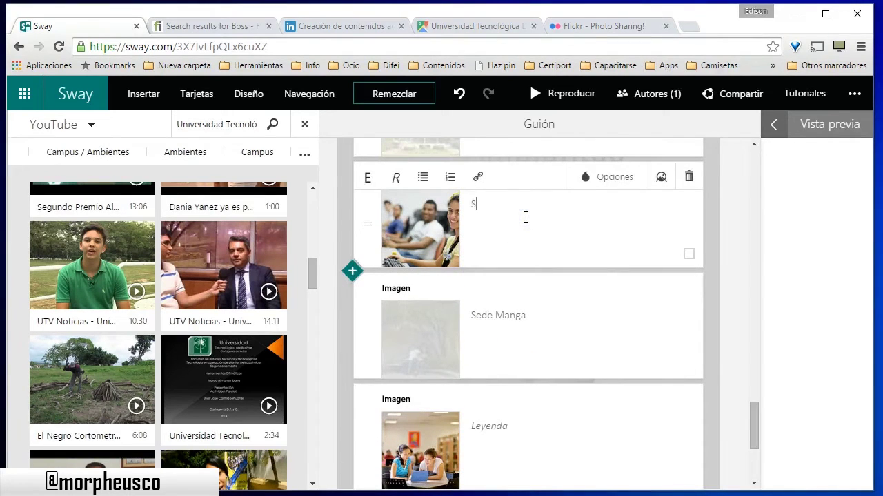
pyautogui.write('a')
pyautogui.press('BackSpace')
pyautogui.write('AVIO')
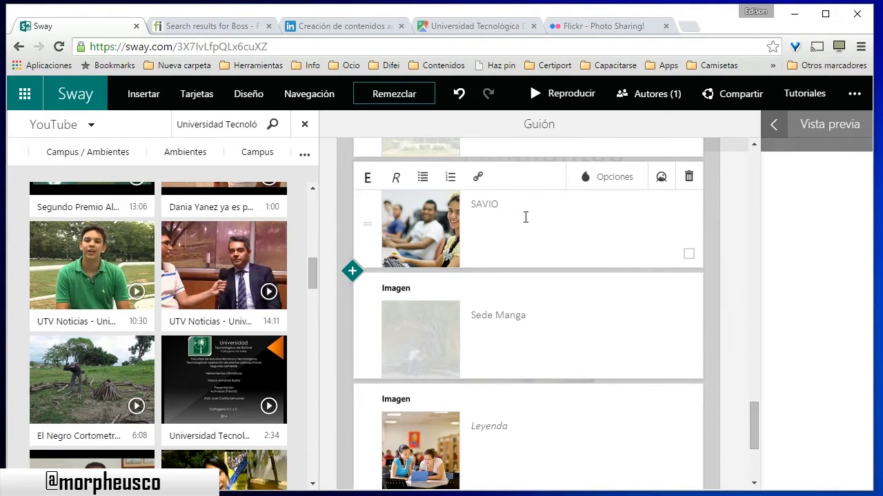
pyautogui.click(483, 215)
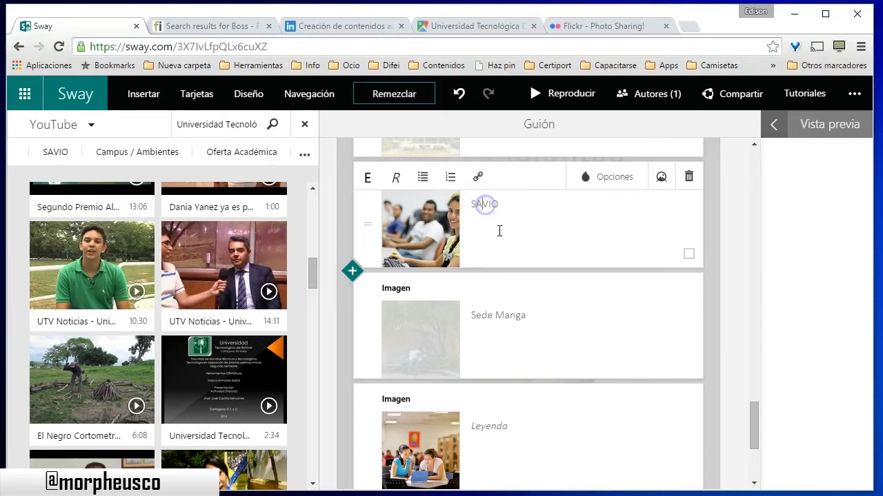
# Step: Caption the image of two students at a laptop "Convenio UTB / EDUPOL"
pyautogui.scroll(-3, 547, 335)
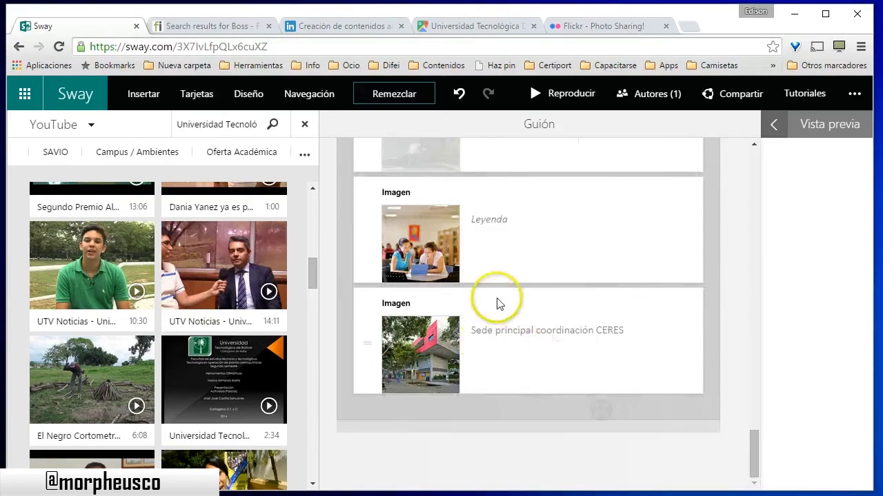
pyautogui.click(541, 240)
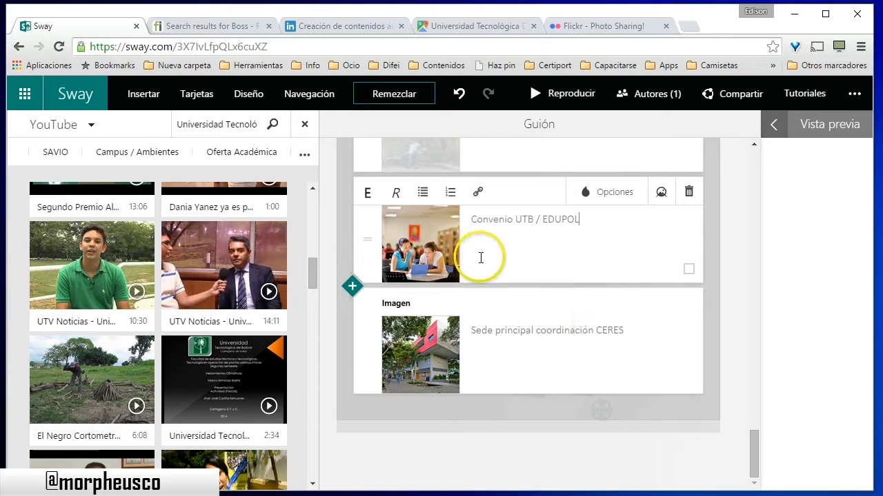
pyautogui.click(425, 462)
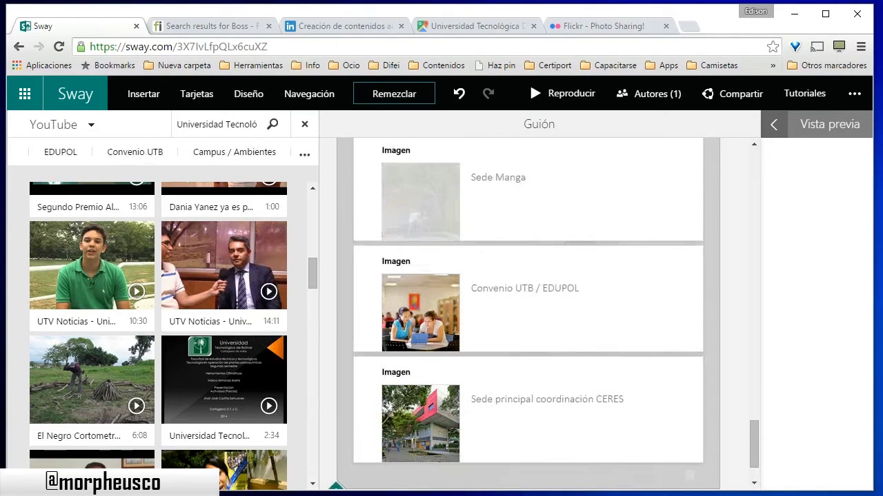
# Step: Consult the Pencil wireframe for the next section and add a heading card titled "Valores Institucionales" in a new section after the image stack
pyautogui.hotkey('alt', 'Tab')
pyautogui.scroll(-1, 441, 256)
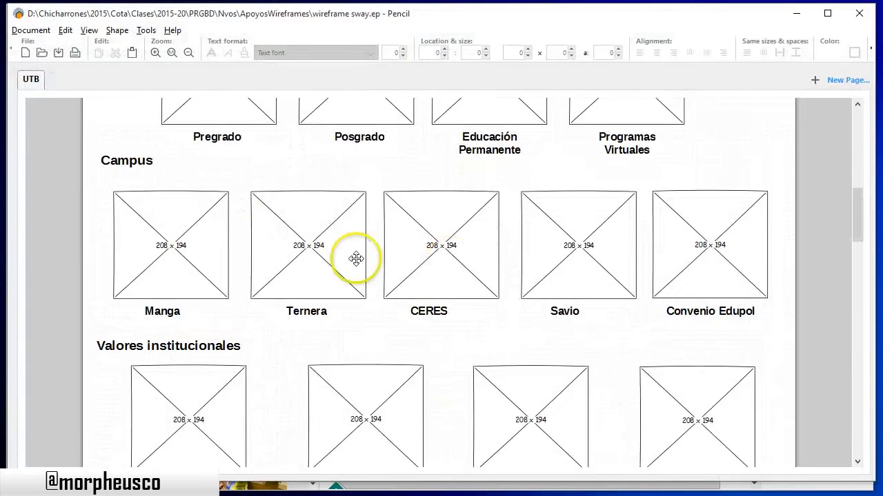
pyautogui.scroll(-6, 356, 259)
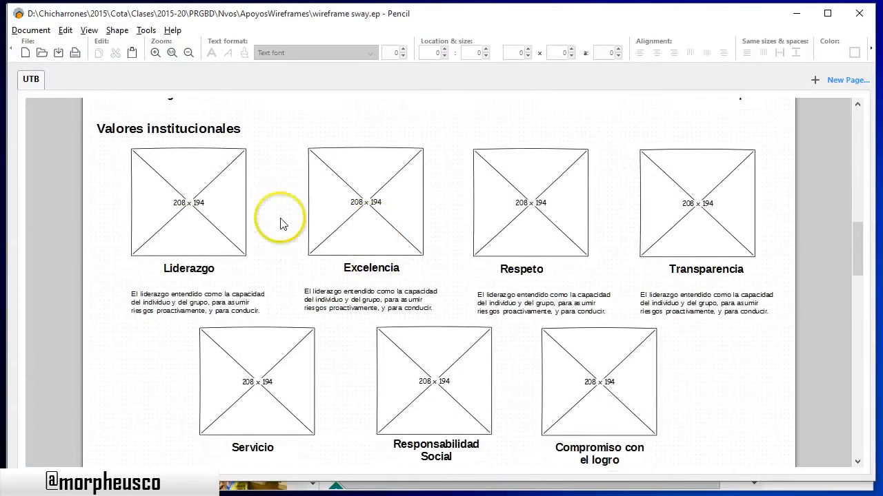
pyautogui.scroll(-1, 158, 148)
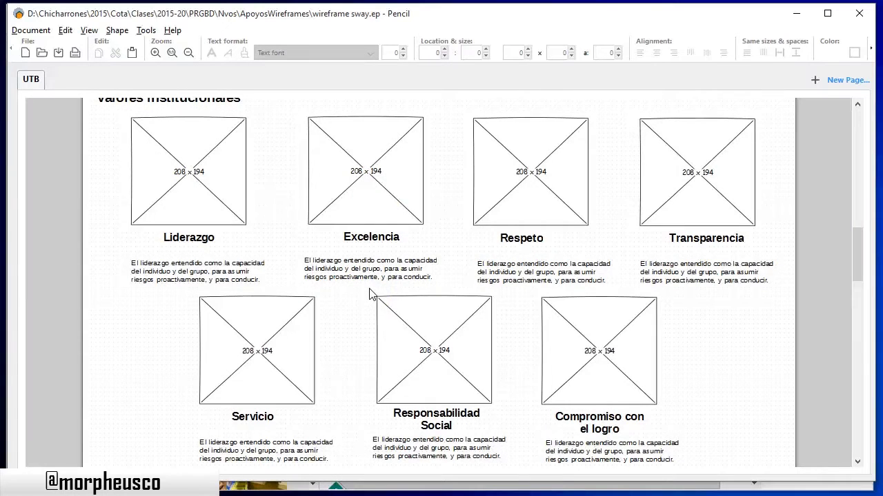
pyautogui.scroll(1, 207, 152)
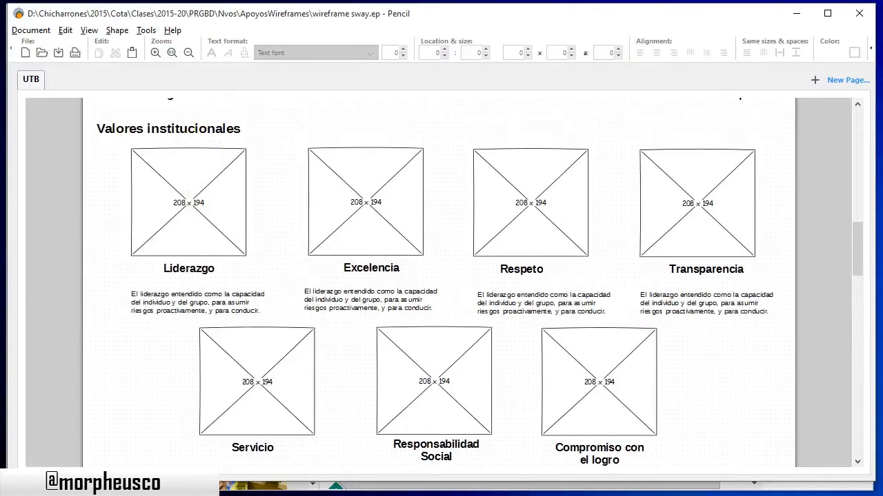
pyautogui.click(797, 13)
pyautogui.scroll(-2, 469, 378)
pyautogui.click(335, 418)
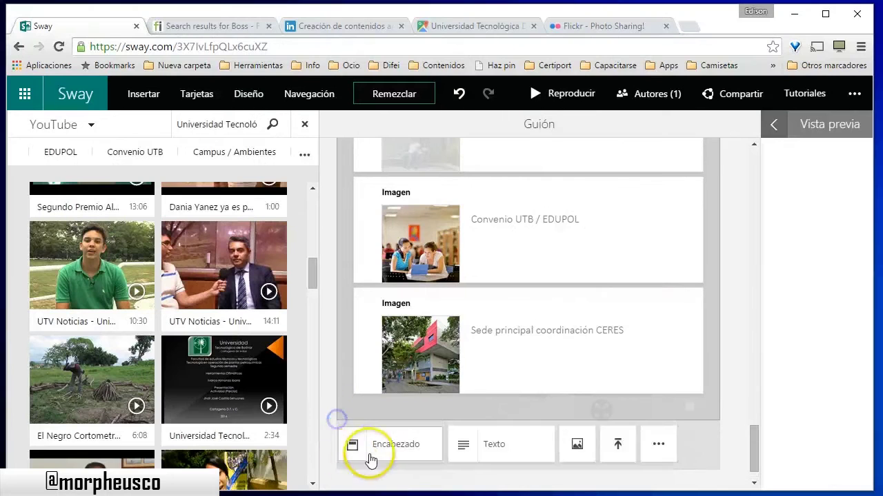
pyautogui.click(371, 460)
pyautogui.write('Va')
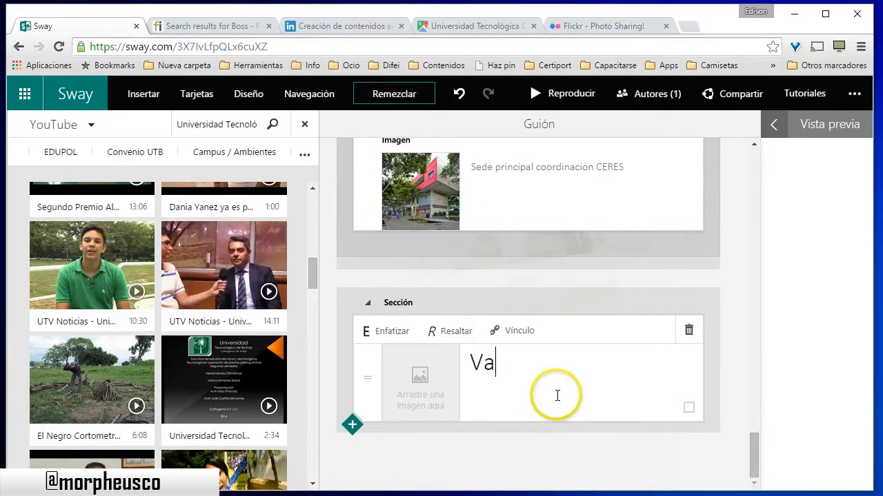
pyautogui.write('lores Instituciona')
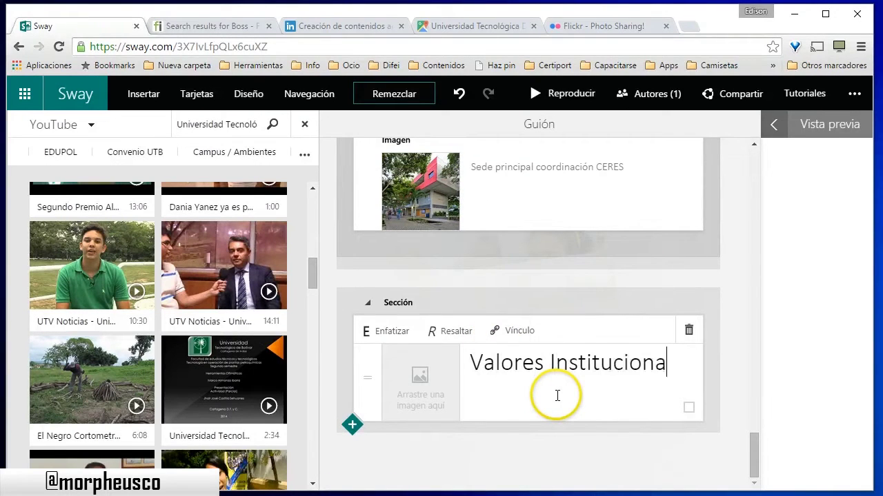
pyautogui.write('les')
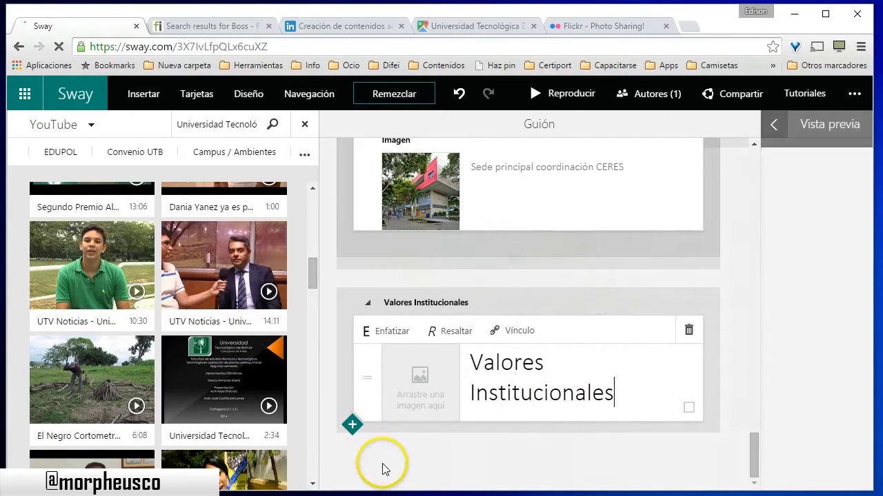
# Step: Insert a Presentación group below the "Valores Institucionales" heading
pyautogui.click(196, 94)
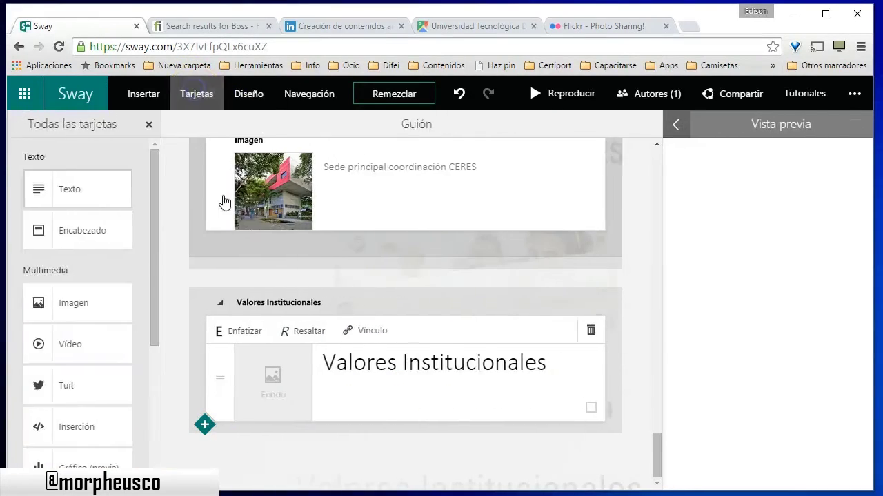
pyautogui.moveTo(159, 264); pyautogui.dragTo(160, 426)
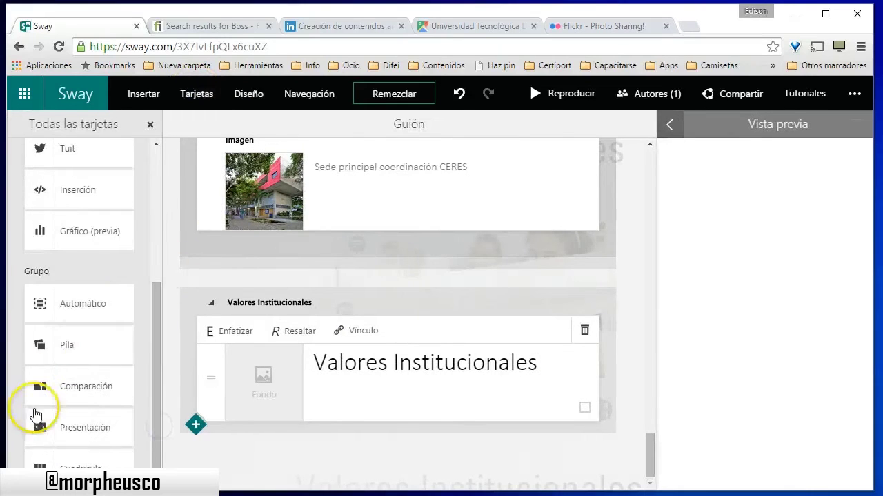
pyautogui.click(43, 461)
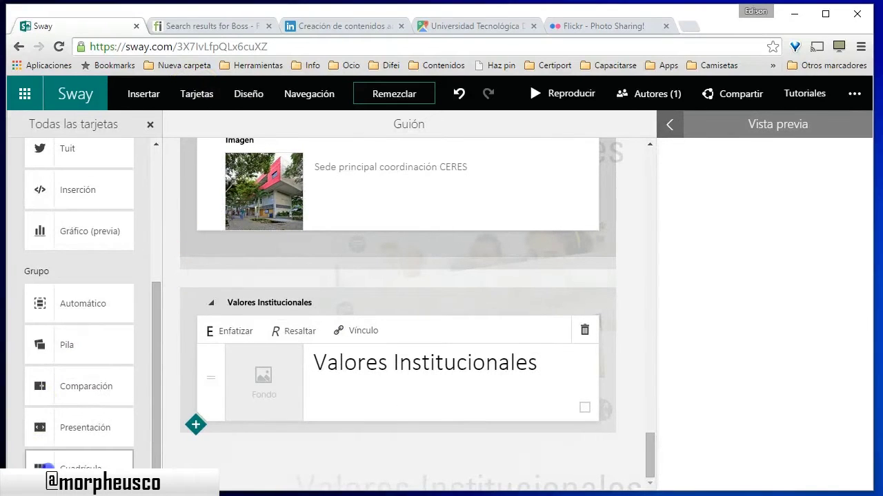
pyautogui.click(584, 352)
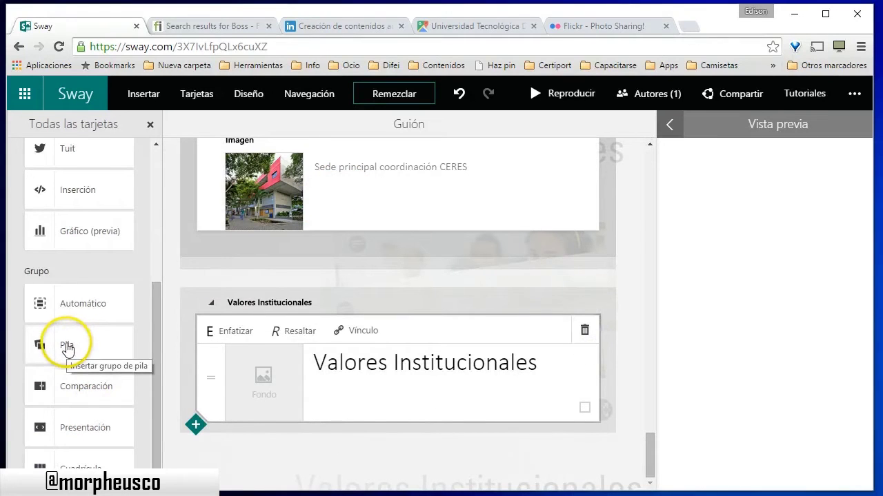
pyautogui.moveTo(28, 435); pyautogui.dragTo(350, 450)
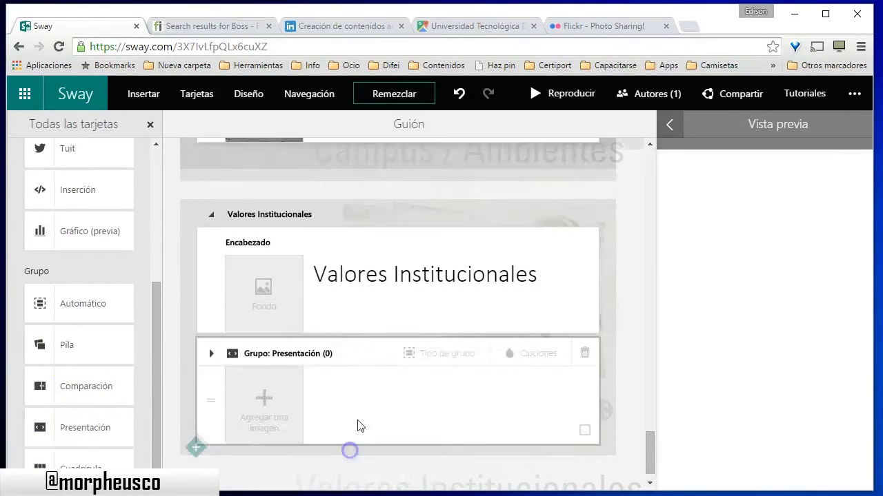
# Step: Upload the seven images from valores-compromiso-logro.png to valores-transparencia.png into the Presentación group from the computer's imagenes folder
pyautogui.click(265, 393)
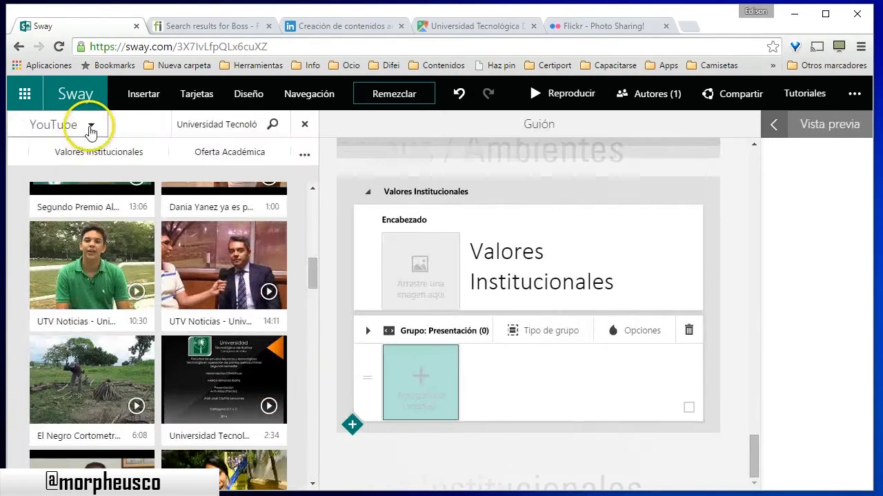
pyautogui.click(91, 132)
pyautogui.click(75, 447)
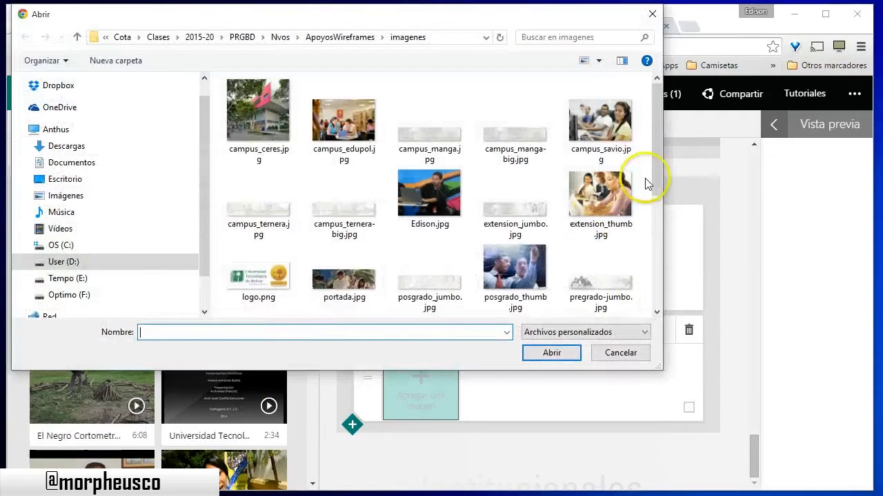
pyautogui.moveTo(655, 183); pyautogui.dragTo(660, 306)
pyautogui.click(294, 186)
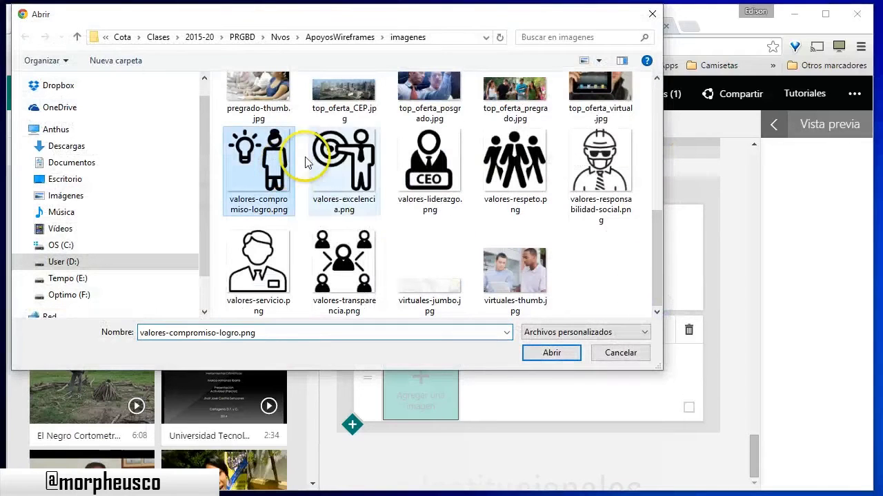
pyautogui.keyDown('shift'); pyautogui.click(339, 288); pyautogui.keyUp('shift')
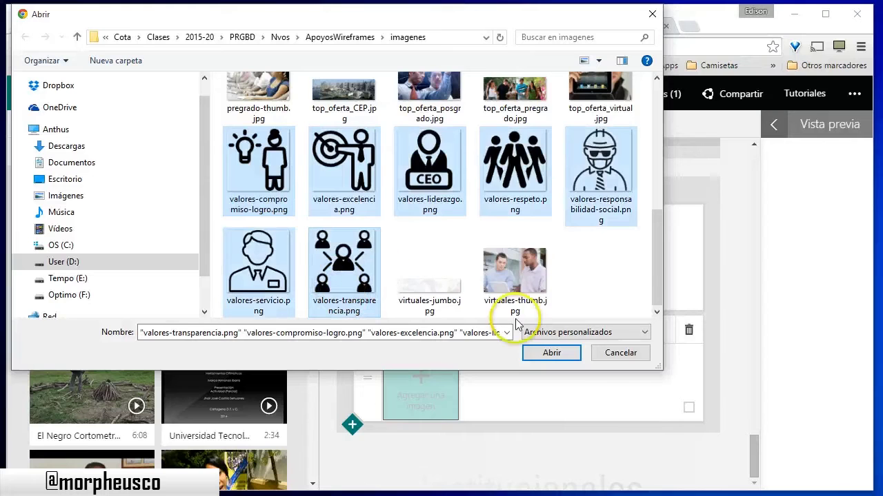
pyautogui.click(562, 357)
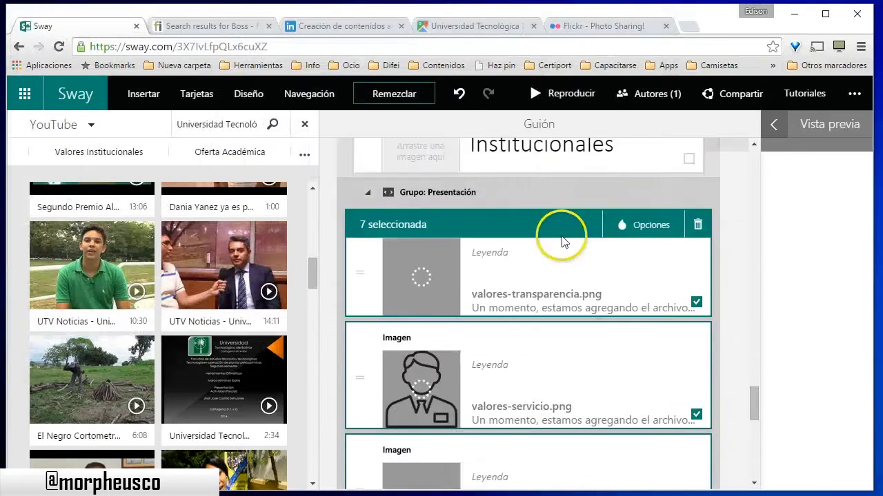
pyautogui.scroll(-1, 621, 244)
# Step: Identify valores-liderazgo.png in the Explorer++ image folder and caption the CEO icon image "Liderazgo" with emphasis
pyautogui.click(561, 215)
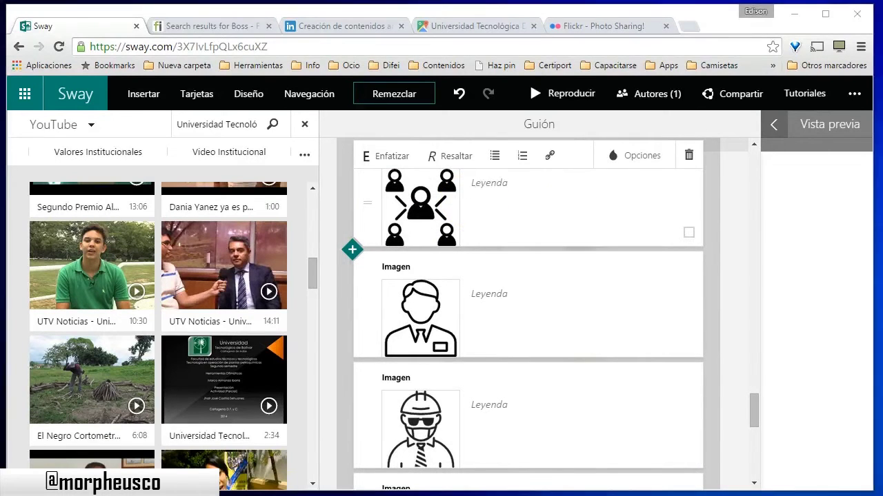
pyautogui.hotkey('alt', 'Tab')
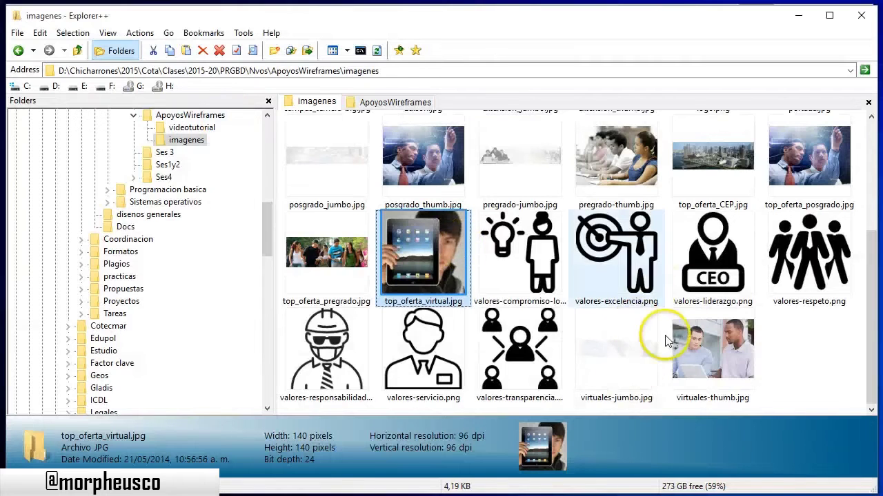
pyautogui.click(734, 281)
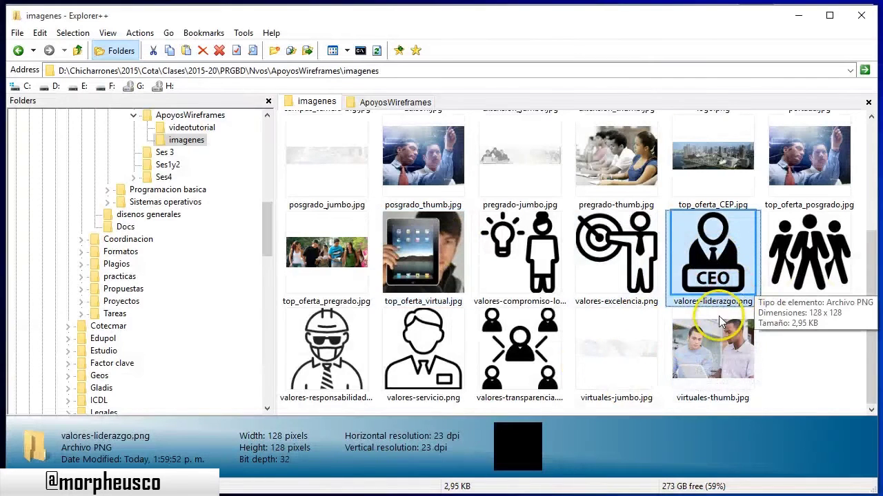
pyautogui.click(789, 22)
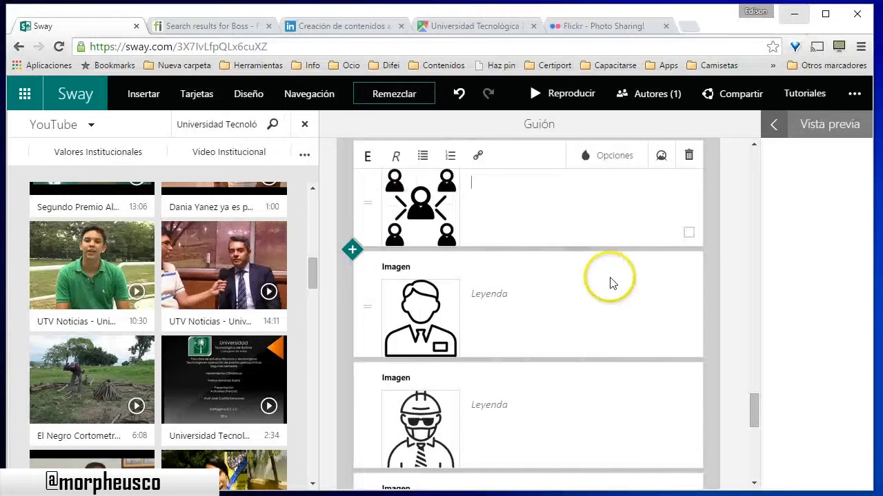
pyautogui.scroll(-6, 611, 282)
pyautogui.click(533, 304)
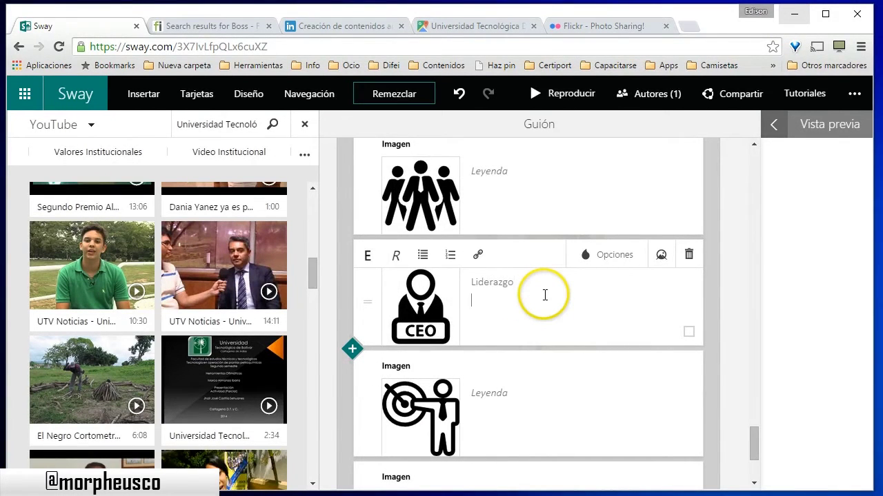
pyautogui.click(537, 279)
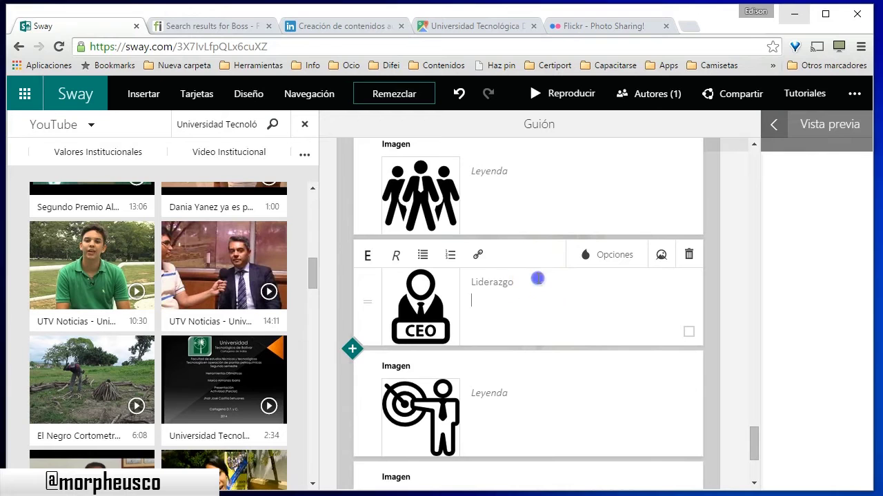
pyautogui.click(373, 262)
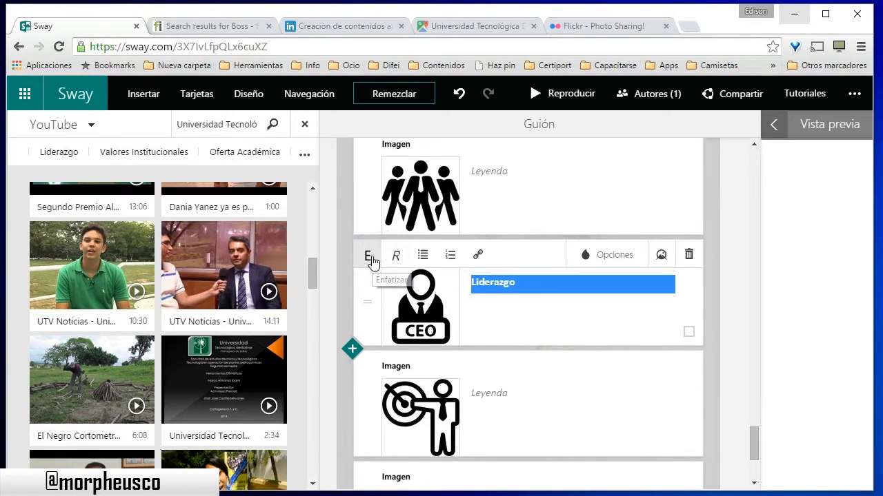
# Step: Copy the Liderazgo paragraph from textos.txt in Sublime Text and paste it below the "Liderazgo" title in the CEO image's caption
pyautogui.click(548, 312)
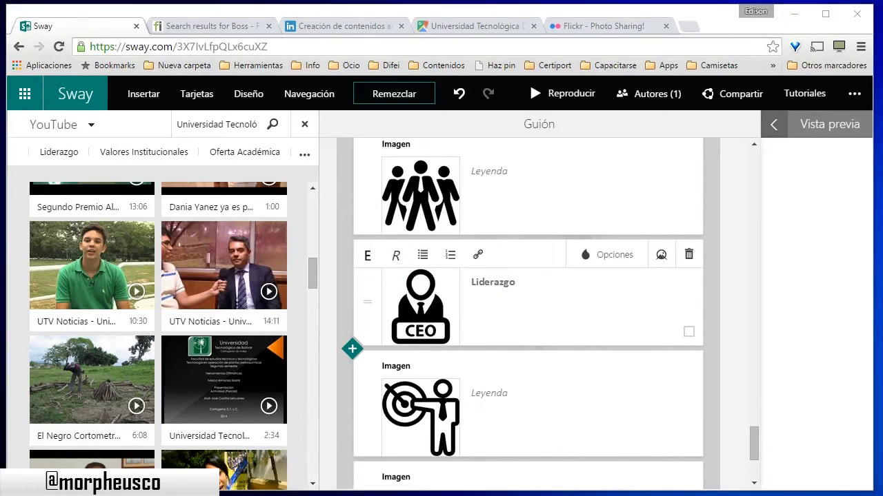
pyautogui.scroll(15, 331, 228)
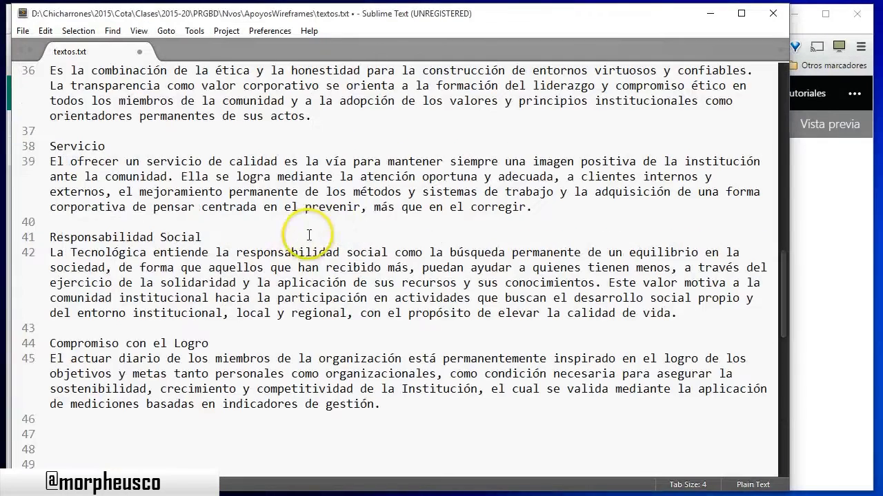
pyautogui.scroll(-6, 331, 215)
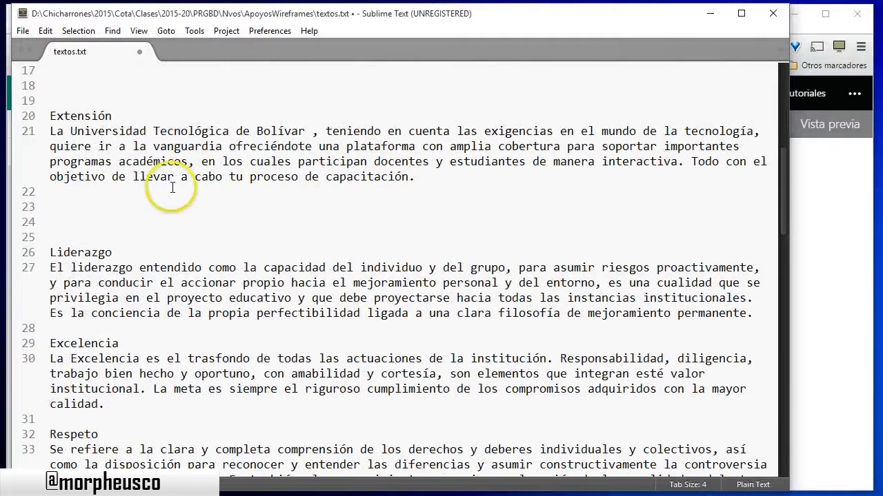
pyautogui.moveTo(762, 274); pyautogui.dragTo(23, 213)
pyautogui.hotkey('ctrl', 'c')
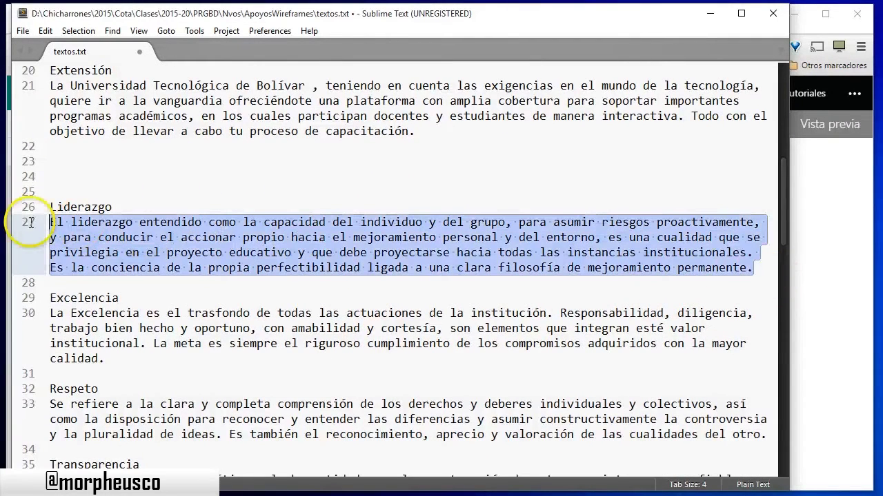
pyautogui.click(710, 13)
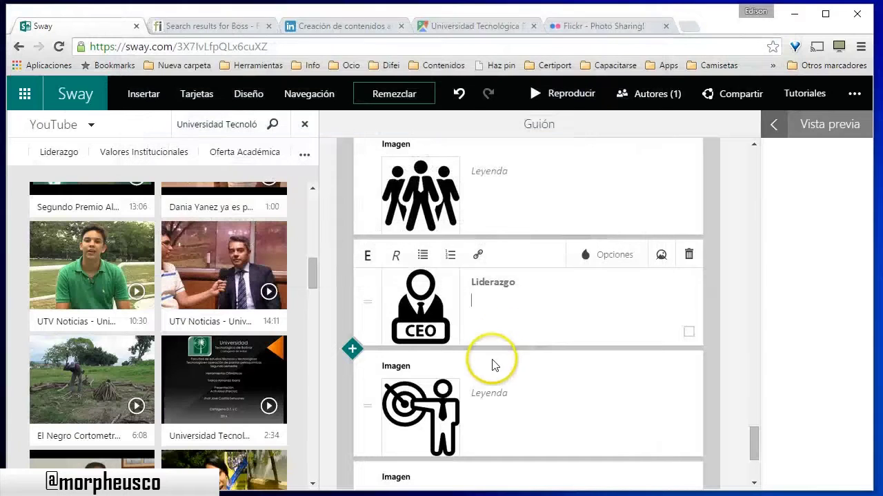
pyautogui.hotkey('ctrl', 'v')
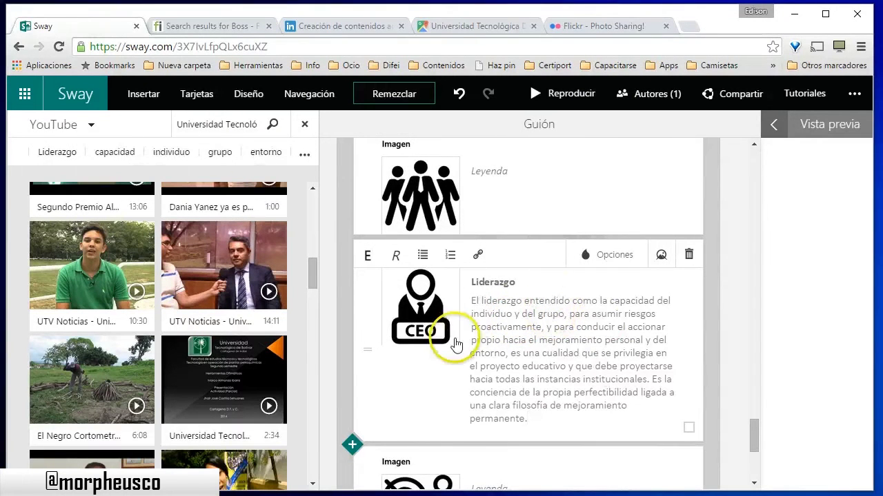
# Step: Review the captions of the images in the "Valores Institucionales" group and compare them with the value texts in textos.txt
pyautogui.scroll(-1, 526, 204)
pyautogui.scroll(1, 517, 205)
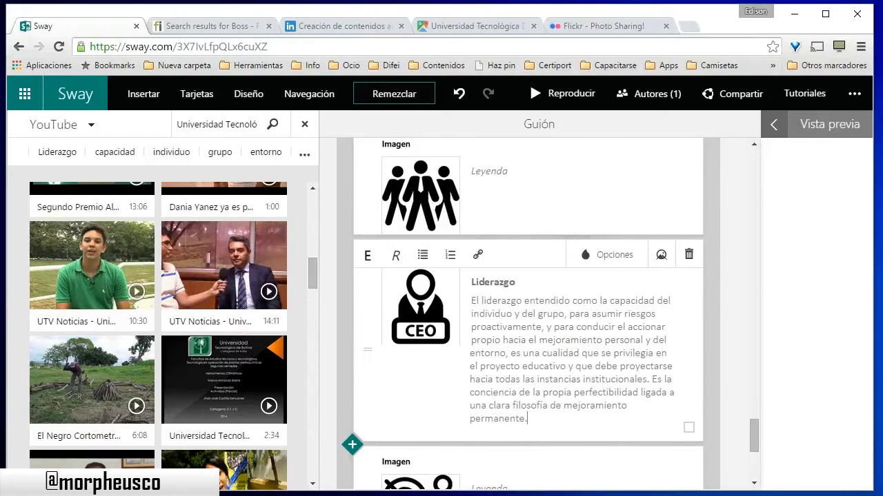
pyautogui.scroll(-4, 640, 345)
pyautogui.scroll(4, 641, 291)
pyautogui.scroll(-10, 617, 269)
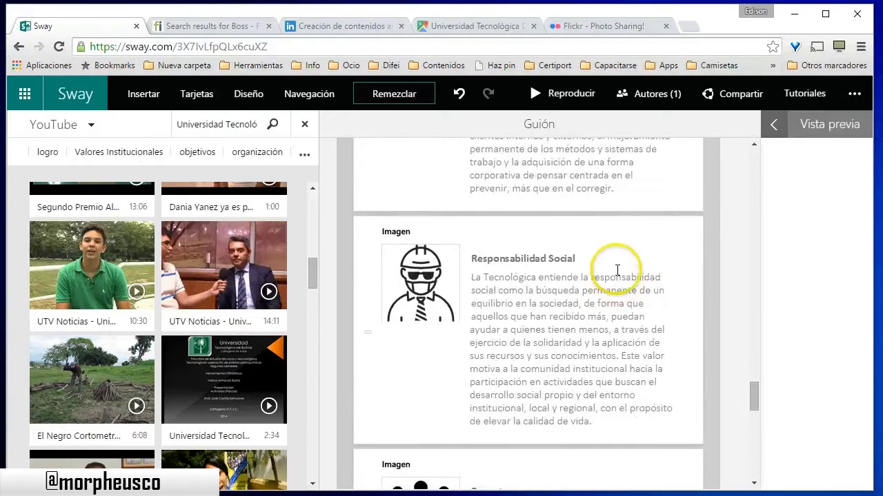
pyautogui.scroll(8, 593, 276)
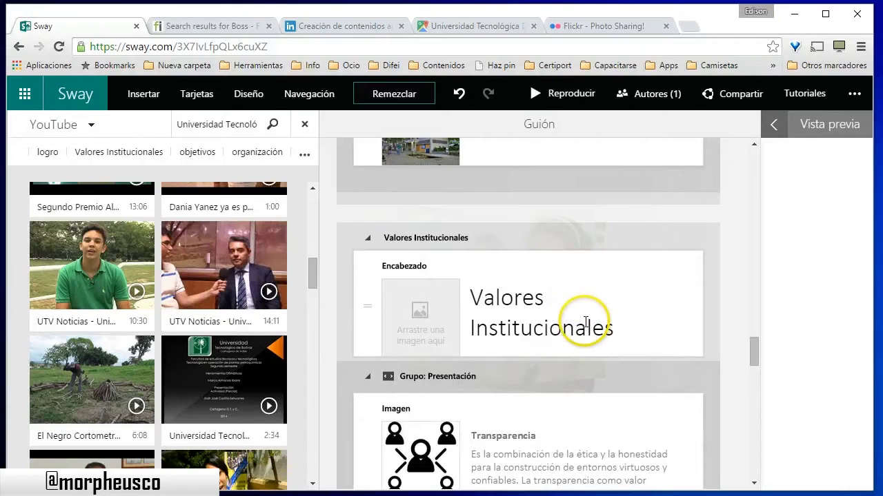
pyautogui.scroll(-2, 510, 324)
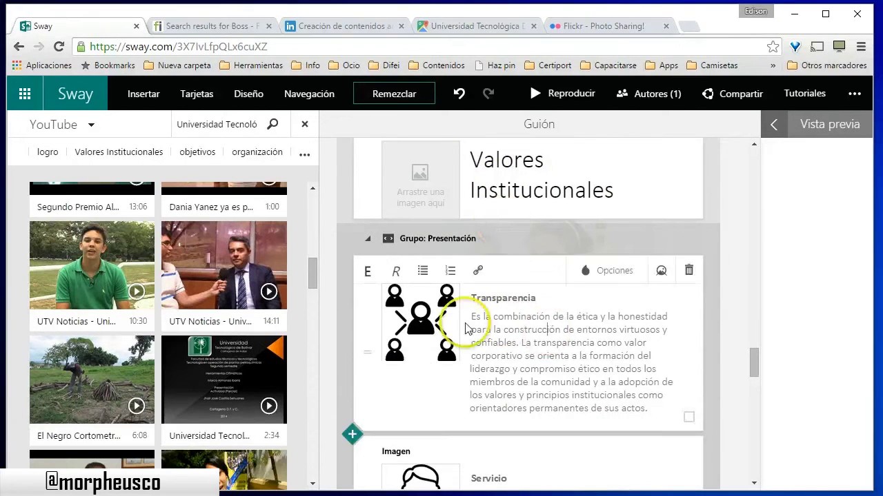
pyautogui.scroll(-7, 475, 324)
pyautogui.scroll(-10, 560, 292)
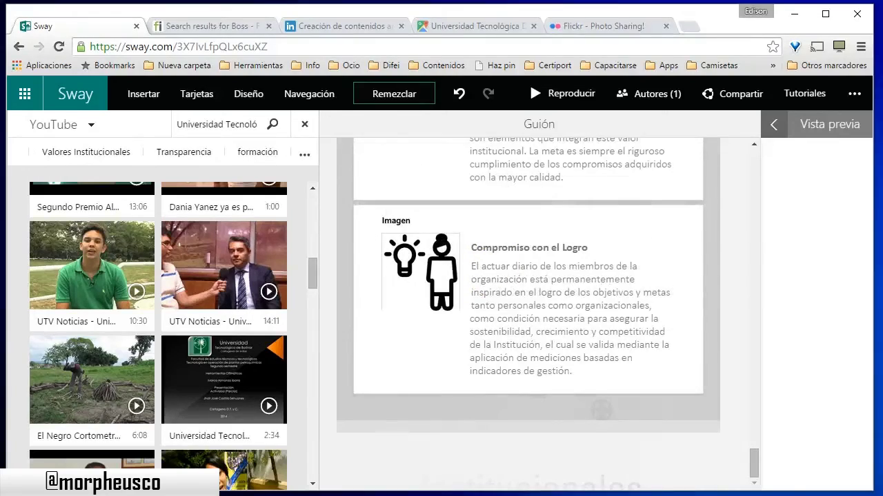
pyautogui.hotkey('alt', 'Tab')
pyautogui.scroll(-1, 464, 245)
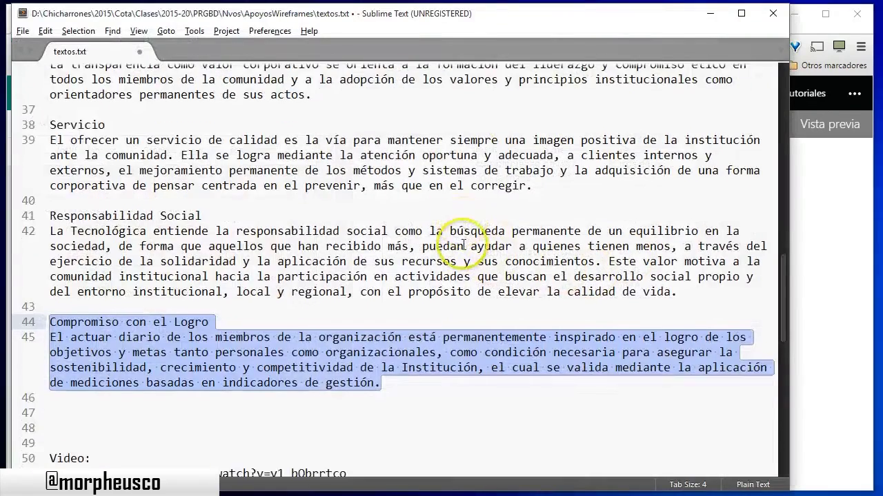
pyautogui.scroll(-1, 464, 245)
pyautogui.scroll(10, 451, 211)
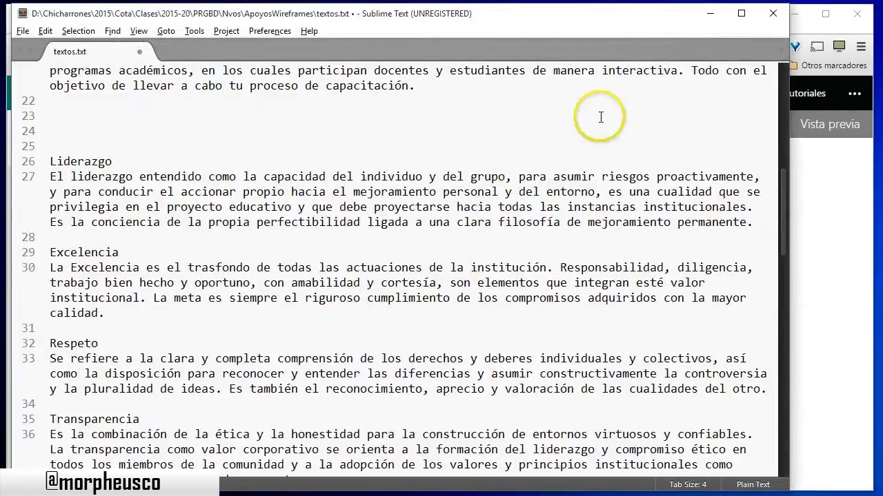
pyautogui.click(710, 14)
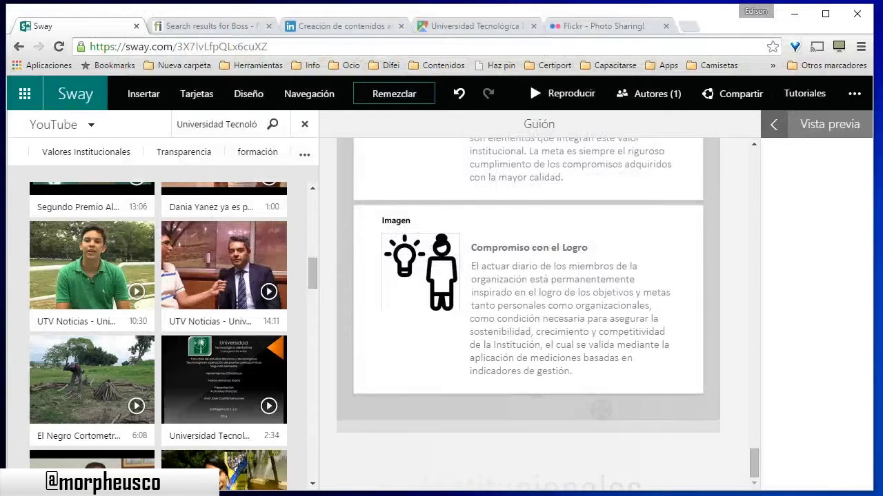
# Step: Consult the Pencil wireframe for the next section and add a heading card titled "Pregrado" in a new section after the values group
pyautogui.hotkey('alt', 'Tab')
pyautogui.scroll(-5, 409, 240)
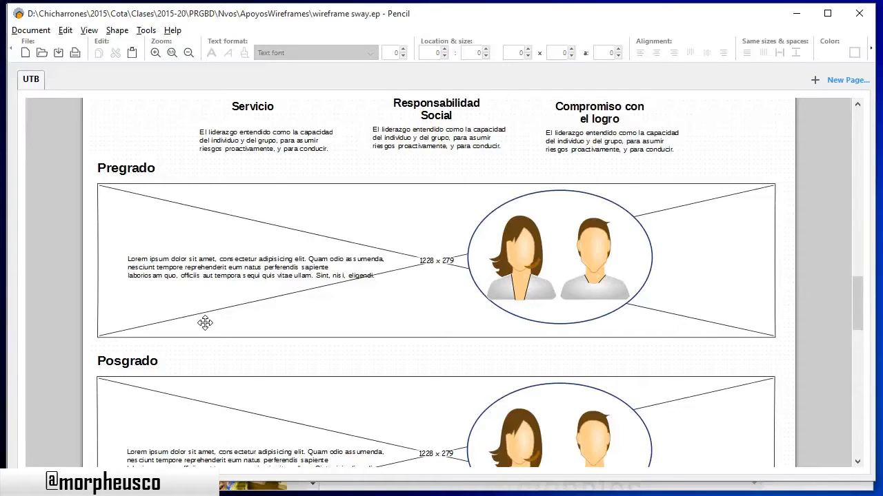
pyautogui.click(797, 13)
pyautogui.scroll(1, 383, 431)
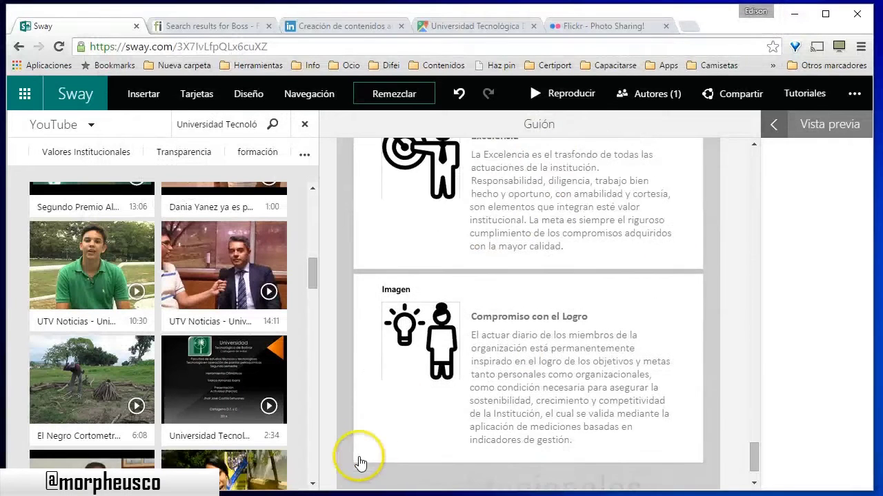
pyautogui.scroll(-1, 386, 400)
pyautogui.scroll(1, 354, 445)
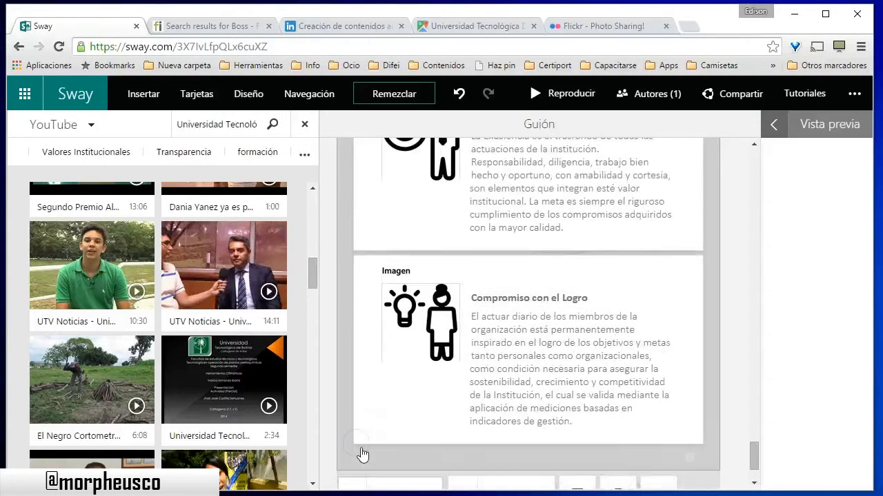
pyautogui.scroll(-2, 363, 453)
pyautogui.click(396, 414)
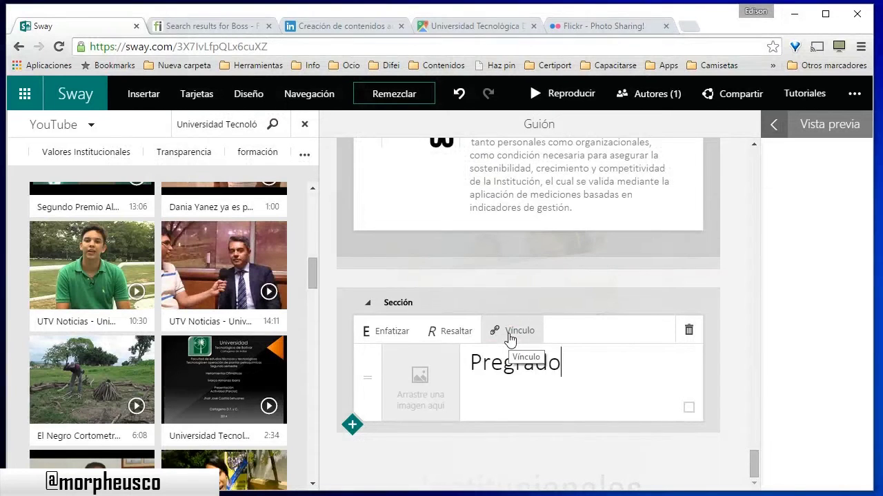
# Step: Add pregrado-jumbo.jpg from the imagenes folder as the background image of the "Pregrado" heading card
pyautogui.click(435, 386)
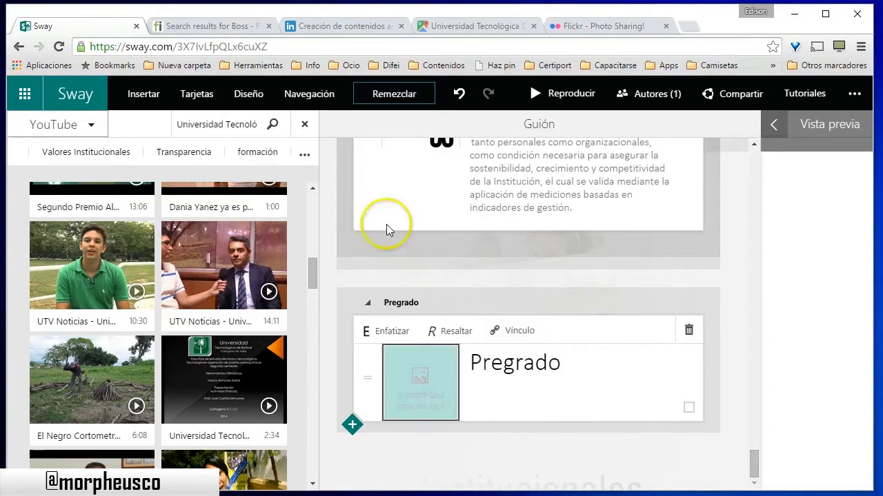
pyautogui.click(82, 123)
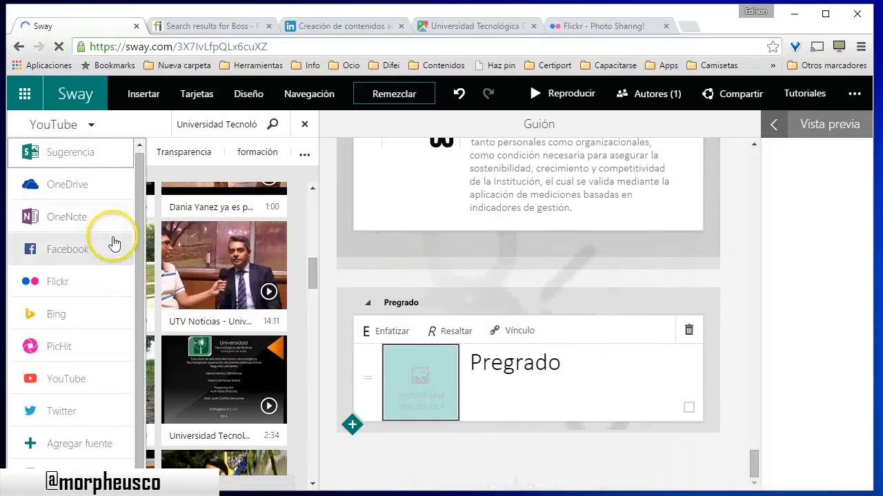
pyautogui.click(92, 453)
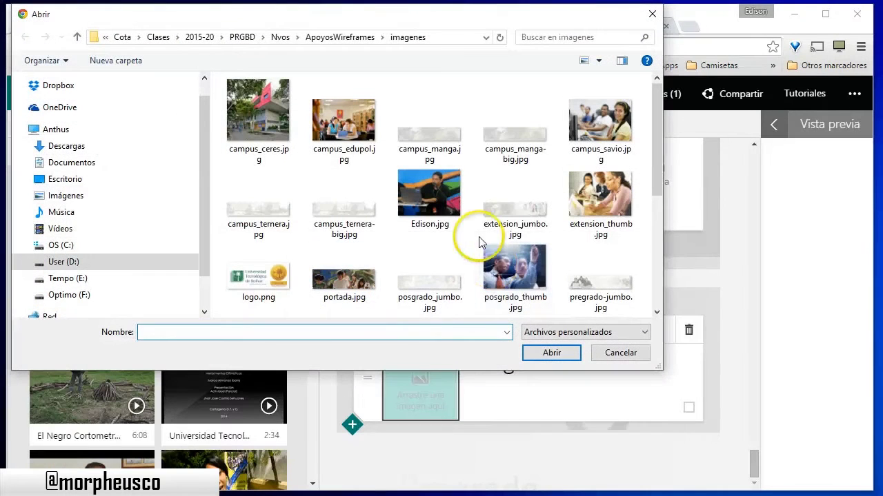
pyautogui.click(490, 221)
pyautogui.click(344, 279)
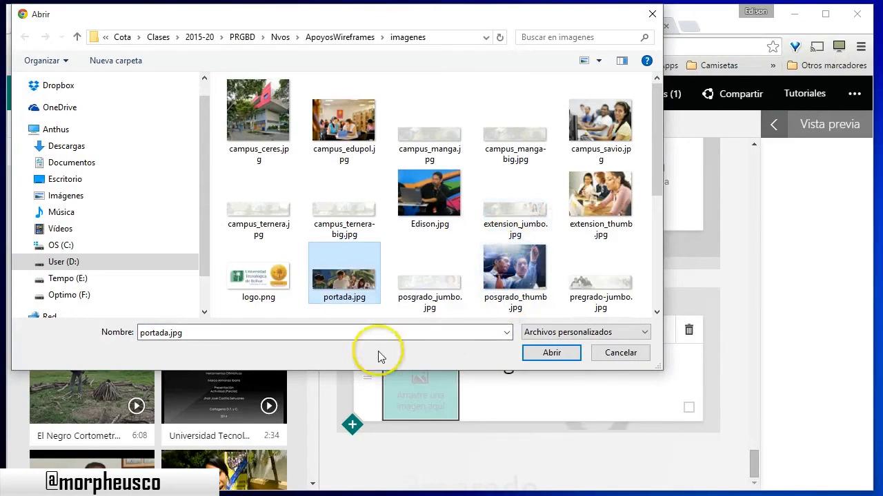
pyautogui.scroll(-1, 472, 288)
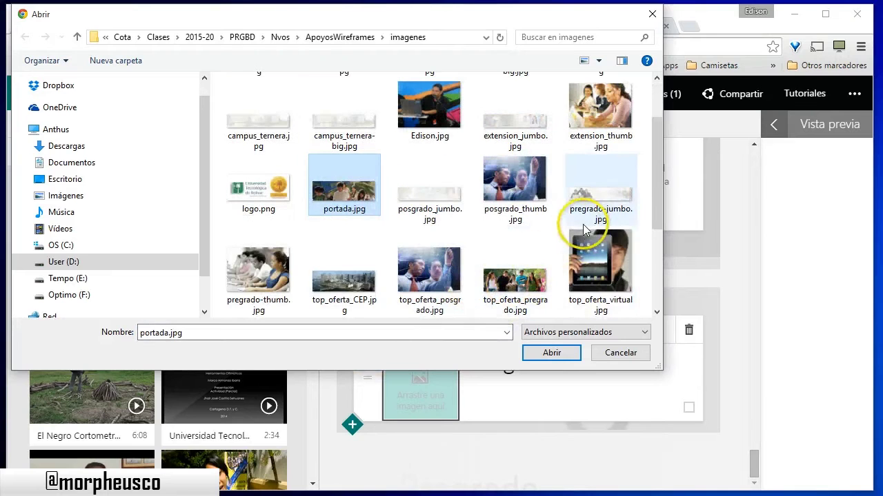
pyautogui.click(610, 189)
pyautogui.click(555, 354)
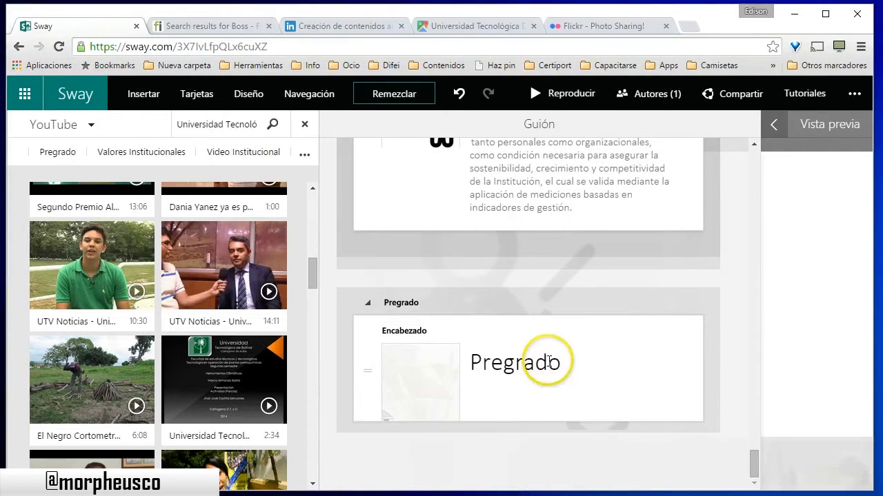
# Step: Add a text card below the "Pregrado" heading and paste in the Pregrado paragraph copied from textos.txt in Sublime Text
pyautogui.click(363, 449)
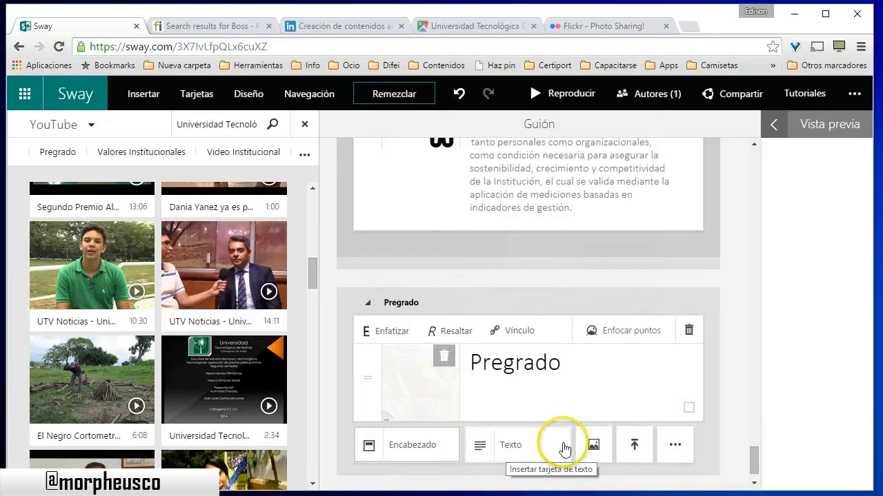
pyautogui.click(519, 452)
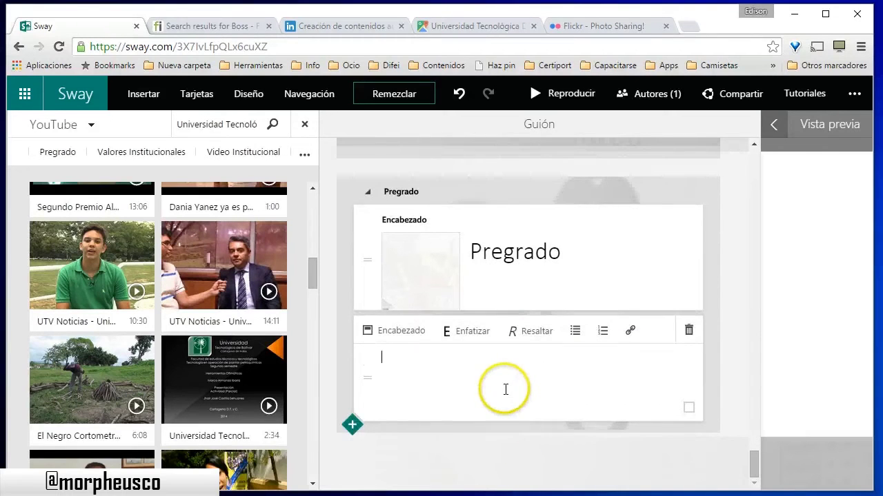
pyautogui.hotkey('alt', 'Tab')
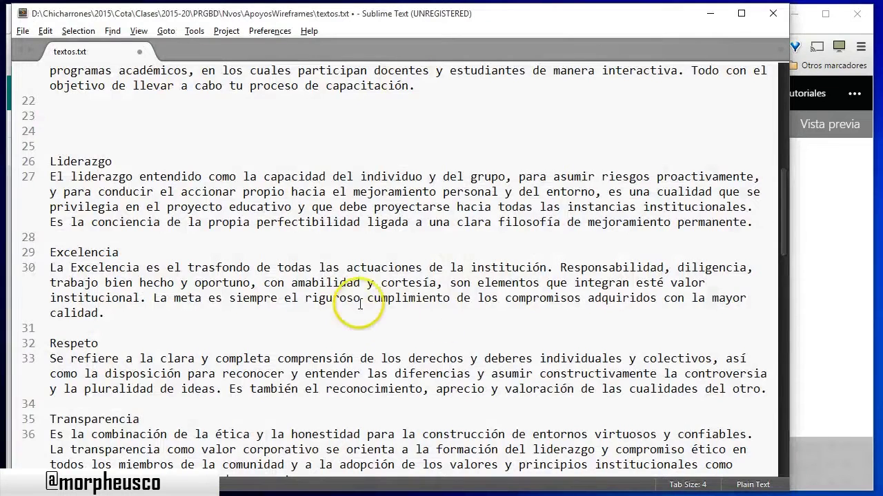
pyautogui.scroll(10, 354, 301)
pyautogui.moveTo(685, 131); pyautogui.dragTo(31, 112)
pyautogui.hotkey('ctrl', 'c')
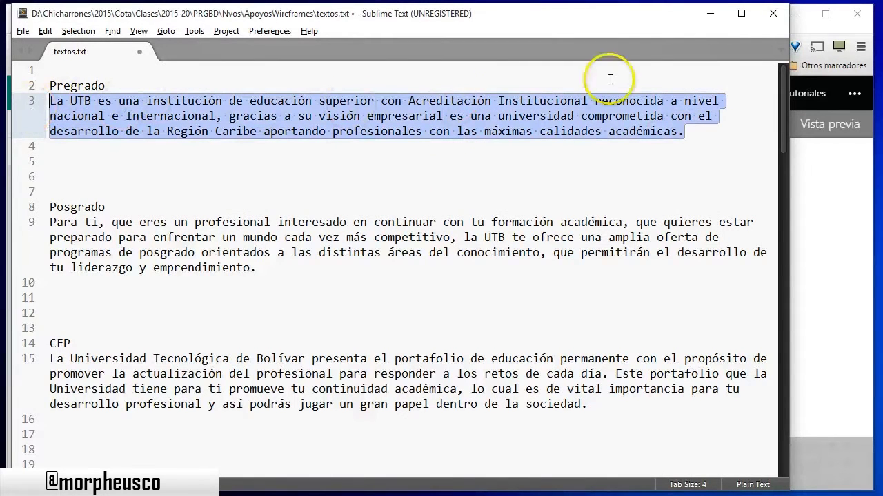
pyautogui.click(710, 14)
pyautogui.hotkey('ctrl', 'v')
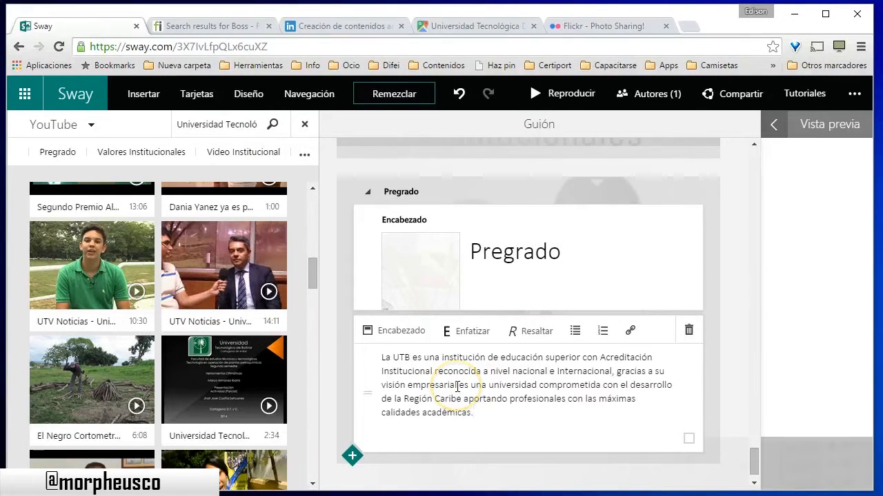
# Step: Add an image card below the Pregrado text card and upload pregrado-thumb.jpg from the imagenes folder into it
pyautogui.click(353, 456)
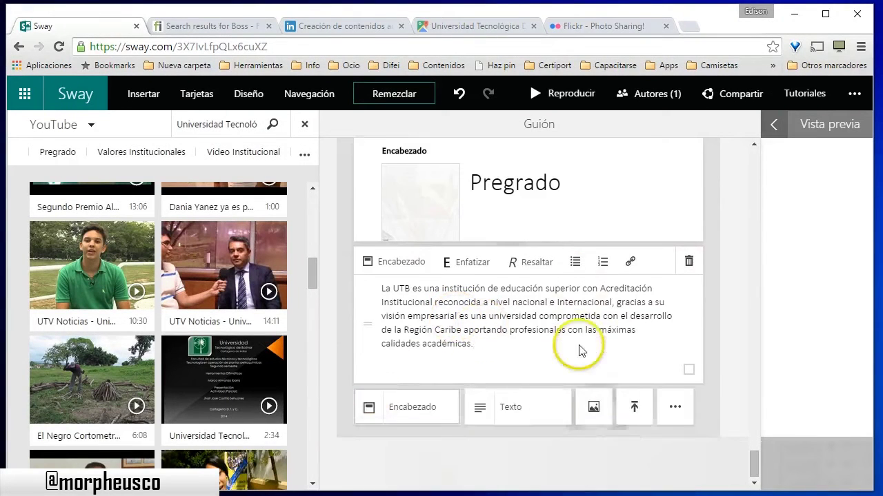
pyautogui.click(593, 407)
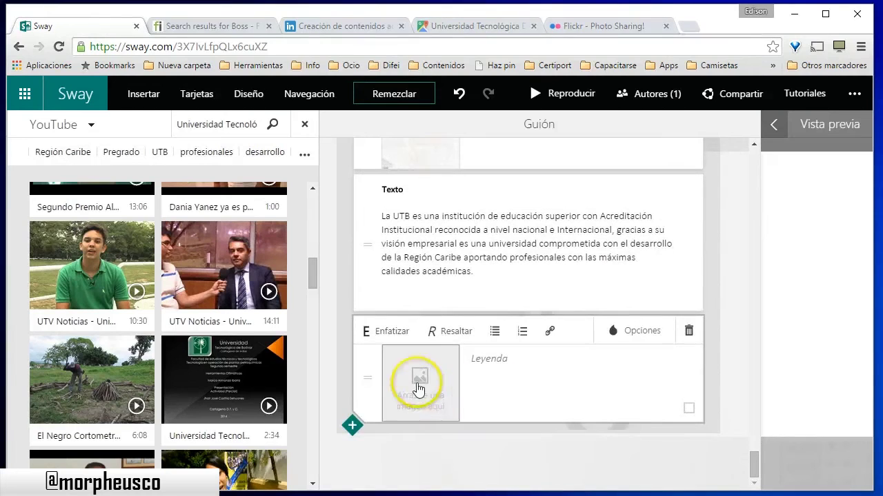
pyautogui.click(89, 123)
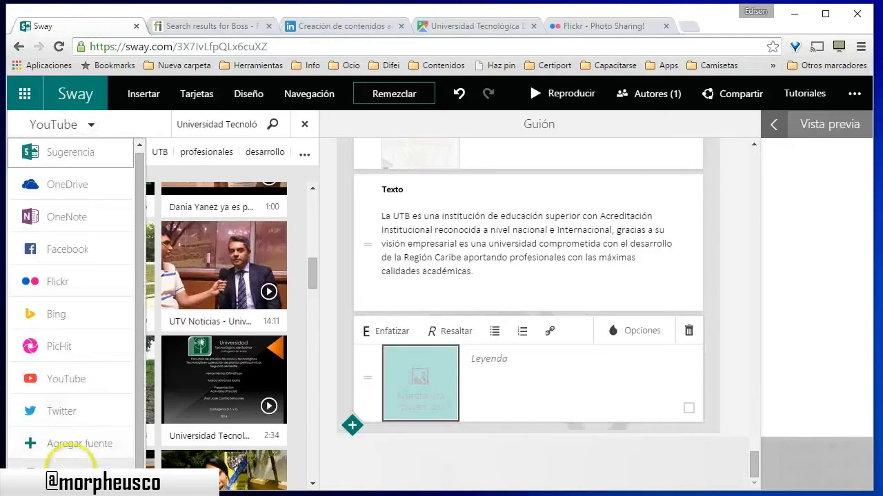
pyautogui.click(69, 457)
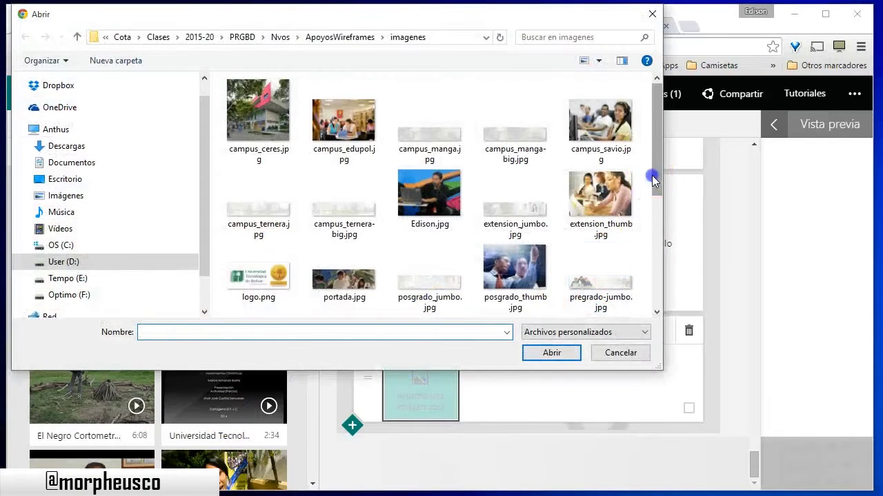
pyautogui.moveTo(654, 179); pyautogui.dragTo(650, 270)
pyautogui.doubleClick(246, 166)
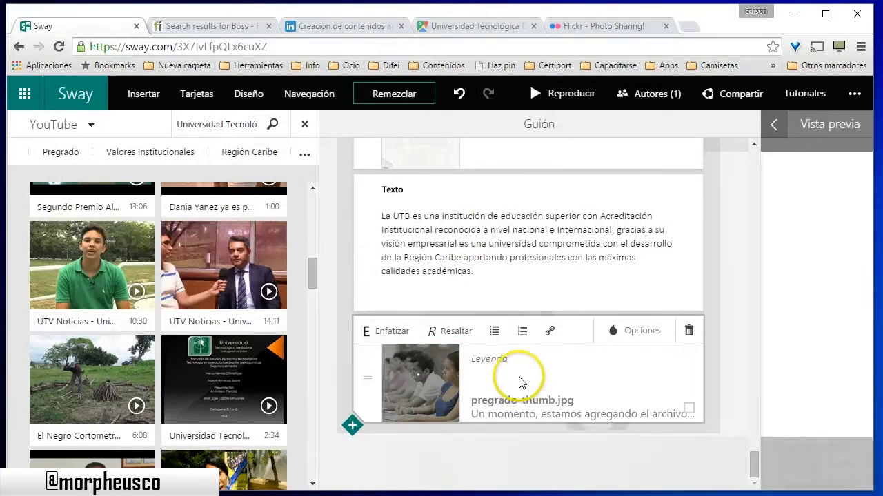
pyautogui.click(613, 460)
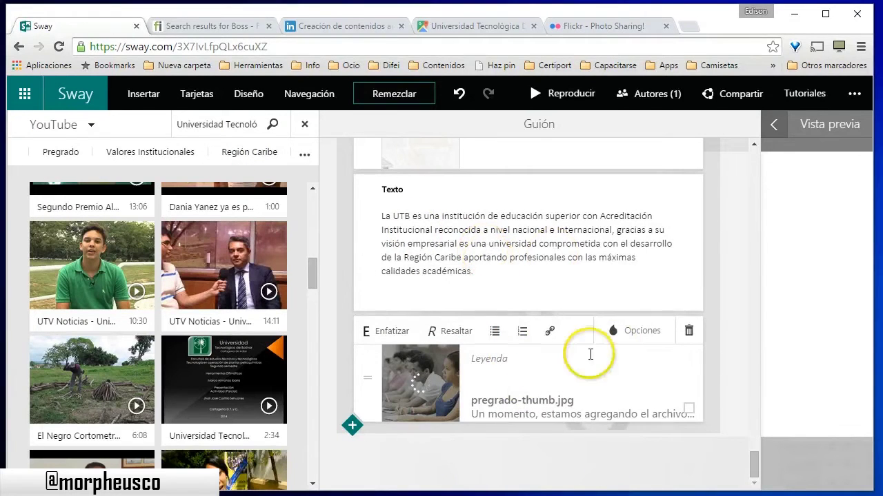
# Step: Paste the copied Pregrado paragraph as the caption of the pregrado-thumb.jpg image card
pyautogui.click(543, 374)
pyautogui.hotkey('ctrl', 'v')
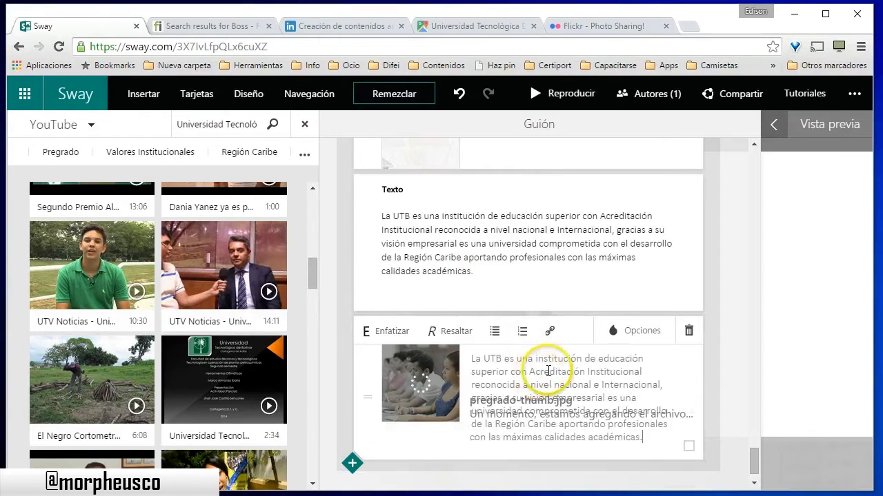
pyautogui.click(733, 355)
pyautogui.scroll(-1, 719, 353)
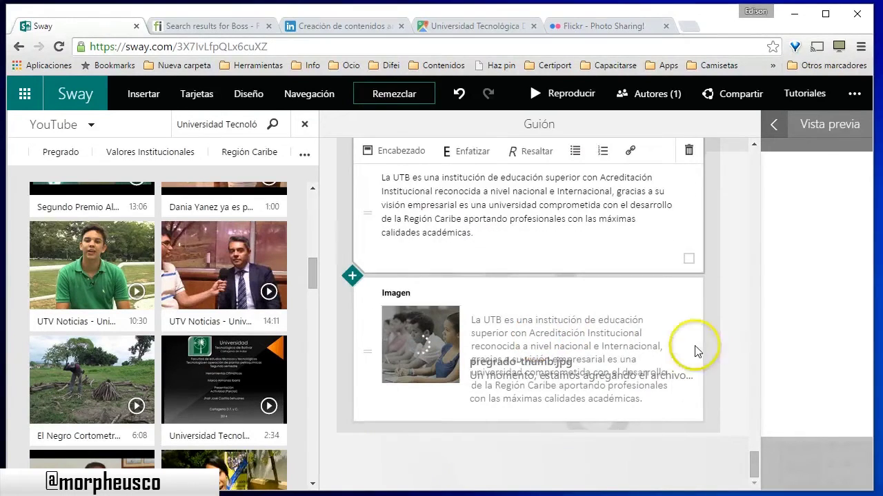
pyautogui.click(528, 464)
pyautogui.scroll(3, 483, 352)
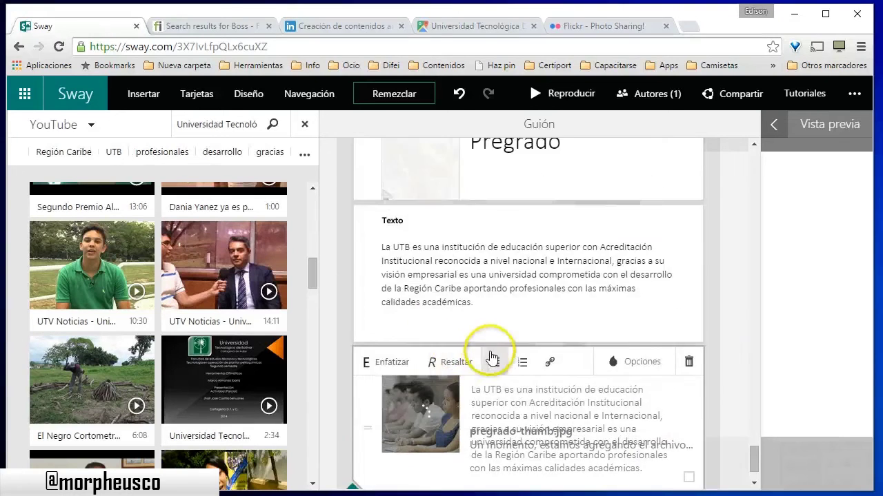
pyautogui.scroll(-3, 465, 331)
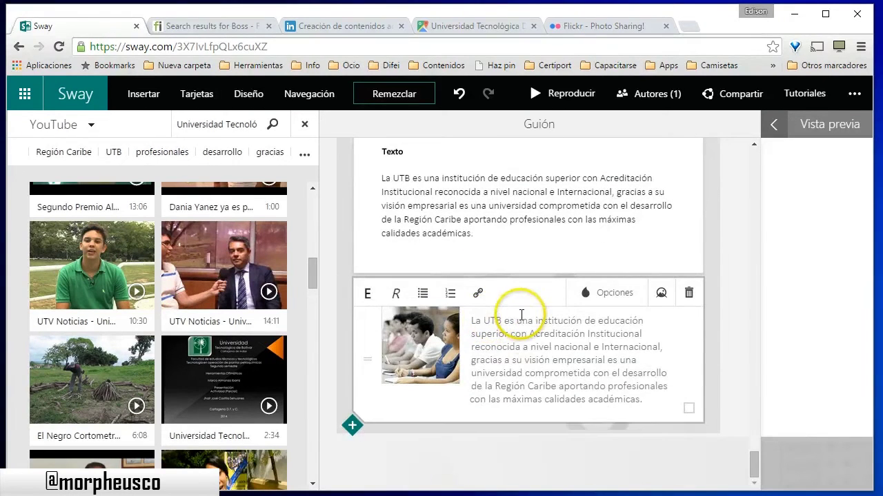
# Step: Add a heading card titled "Posgrados" in a new section after the Pregrado image card
pyautogui.click(352, 426)
pyautogui.click(386, 448)
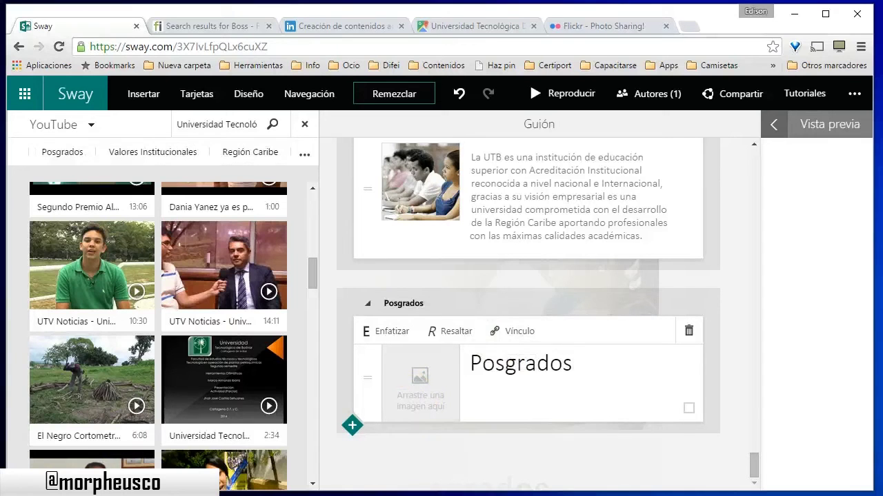
# Step: Review the cards of the storyline sections from "Pregrado" and "Posgrados" down to "Extensión y virtuales"
pyautogui.hotkey('ctrl', 'z')
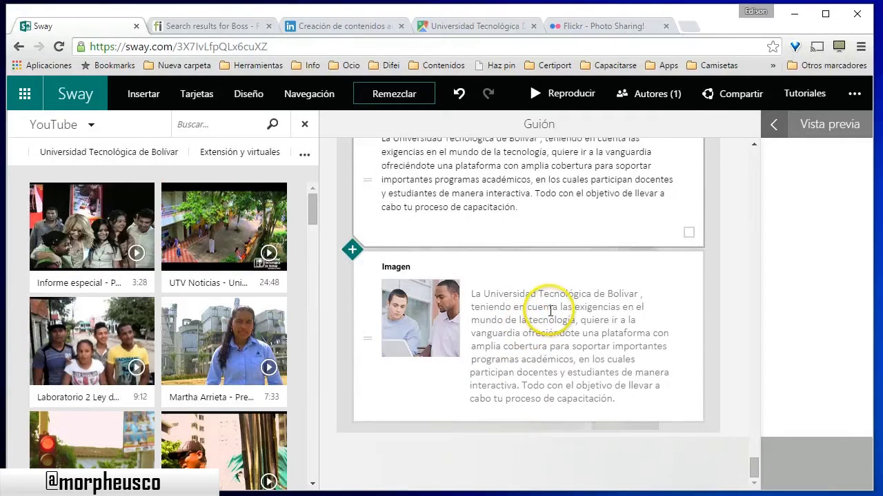
pyautogui.hotkey('ctrl', 'z')
pyautogui.hotkey('ctrl', 'z')
pyautogui.hotkey('ctrl', 'z')
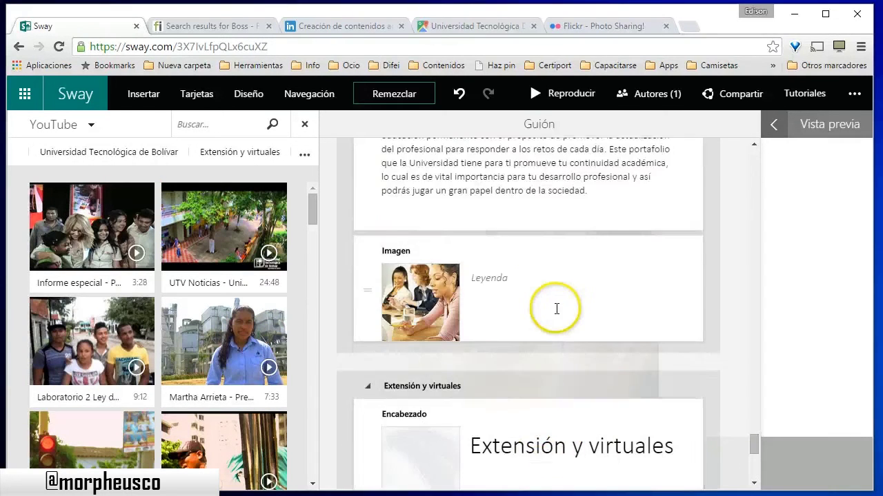
pyautogui.scroll(10, 556, 308)
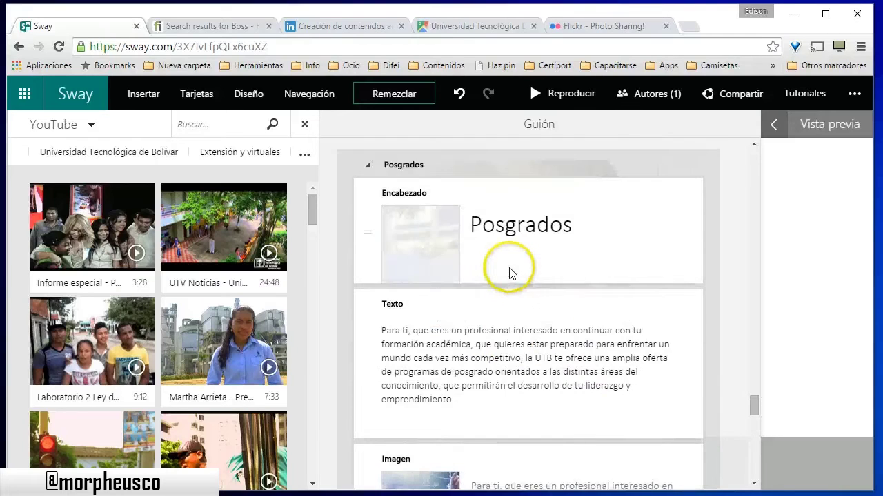
pyautogui.scroll(8, 508, 269)
pyautogui.scroll(-2, 538, 331)
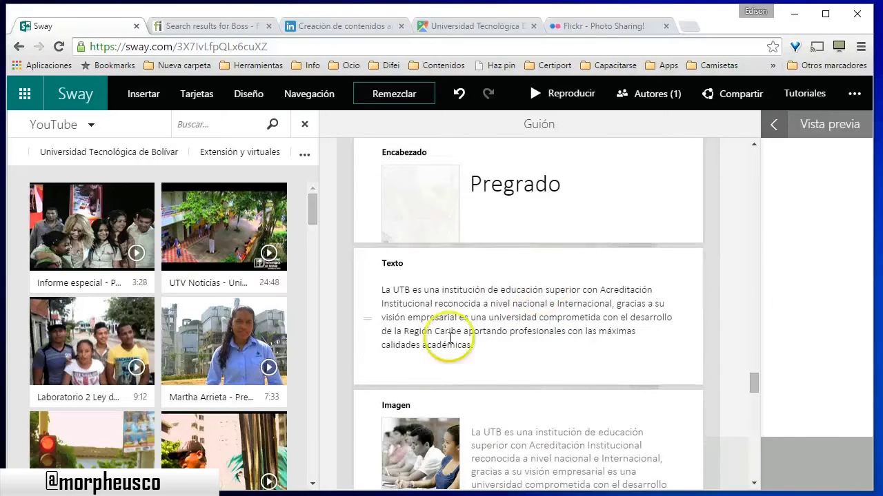
pyautogui.scroll(-5, 524, 324)
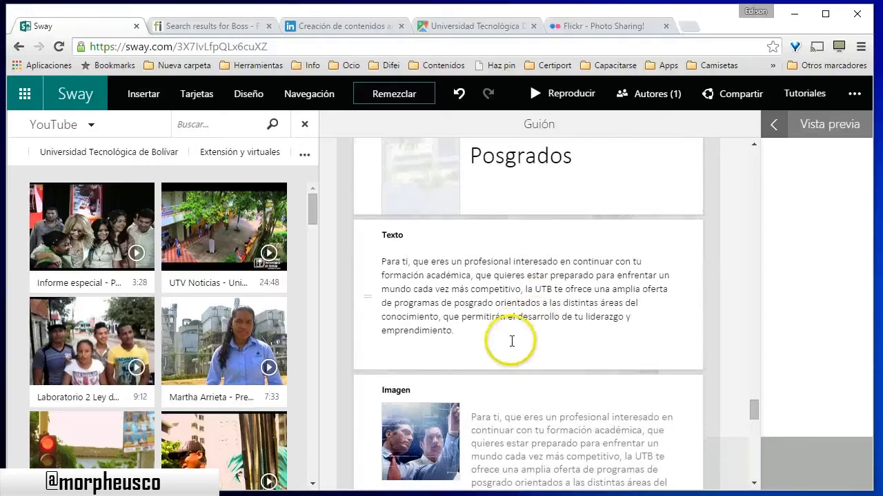
pyautogui.scroll(-5, 510, 334)
pyautogui.scroll(-5, 629, 279)
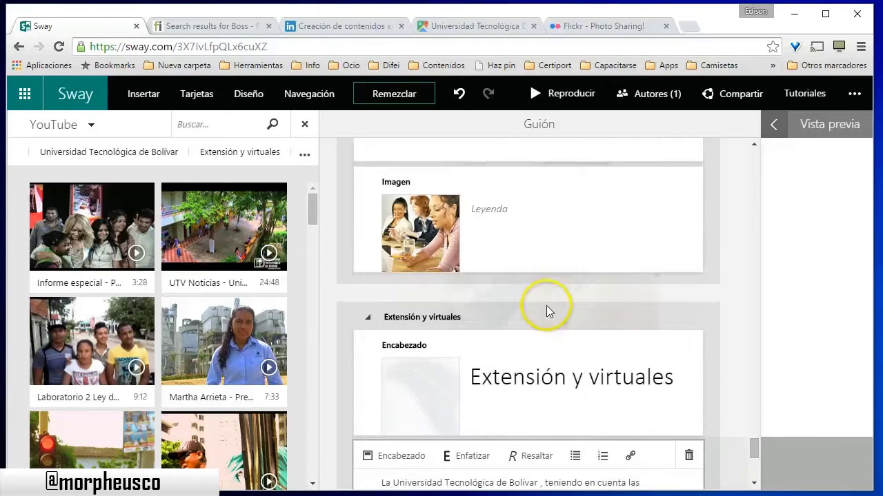
pyautogui.scroll(-5, 546, 312)
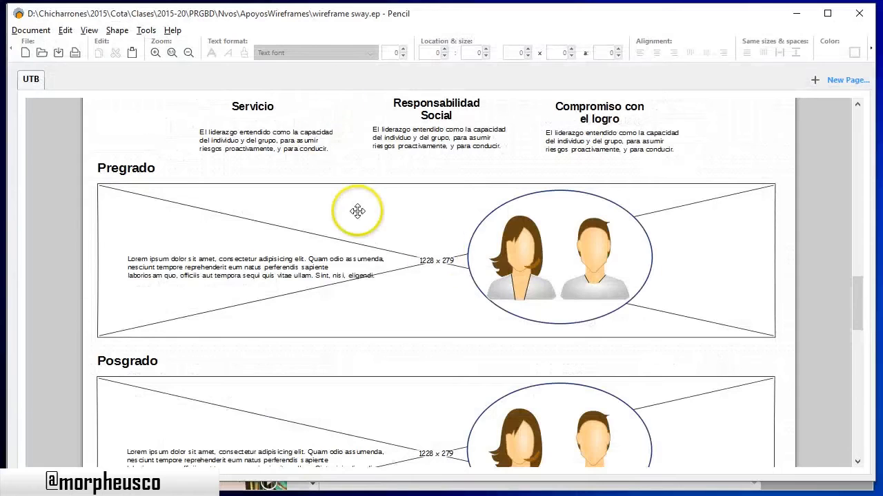
# Step: Check the Créditos part of the wireframe in Pencil and, back in Sway, add a heading card titled "Créditos" in a new section
pyautogui.scroll(-5, 352, 207)
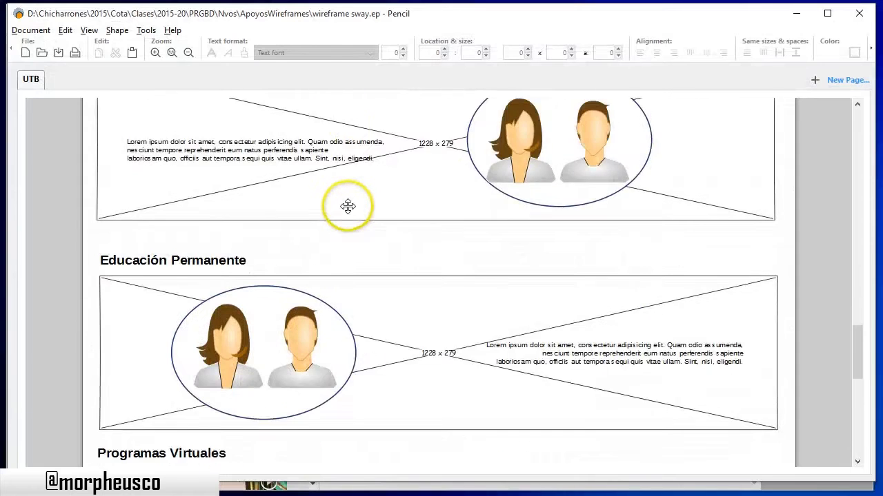
pyautogui.scroll(-10, 347, 206)
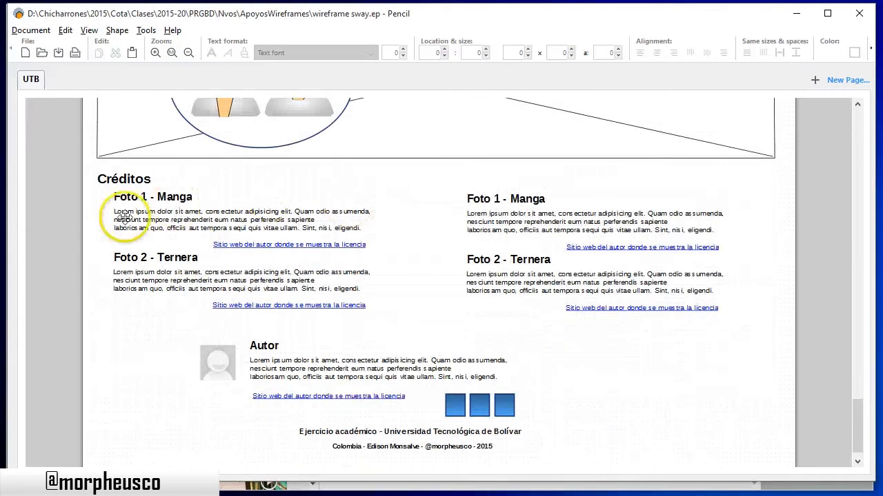
pyautogui.click(807, 13)
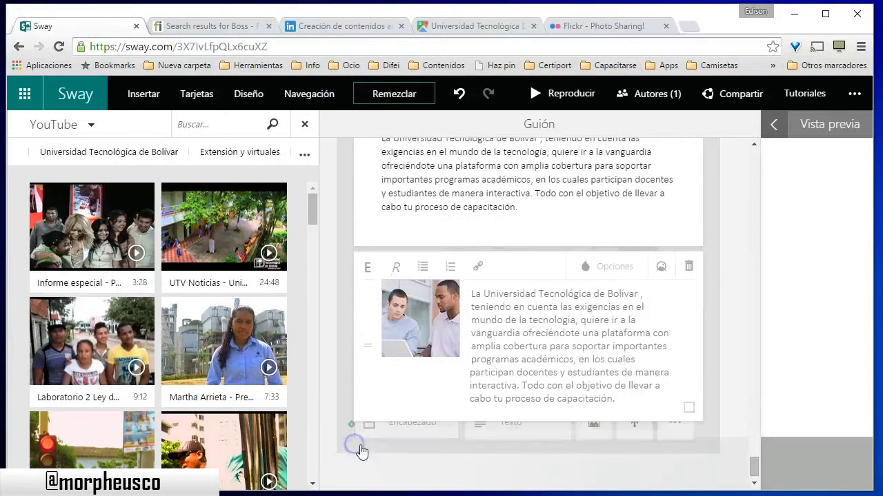
pyautogui.click(411, 442)
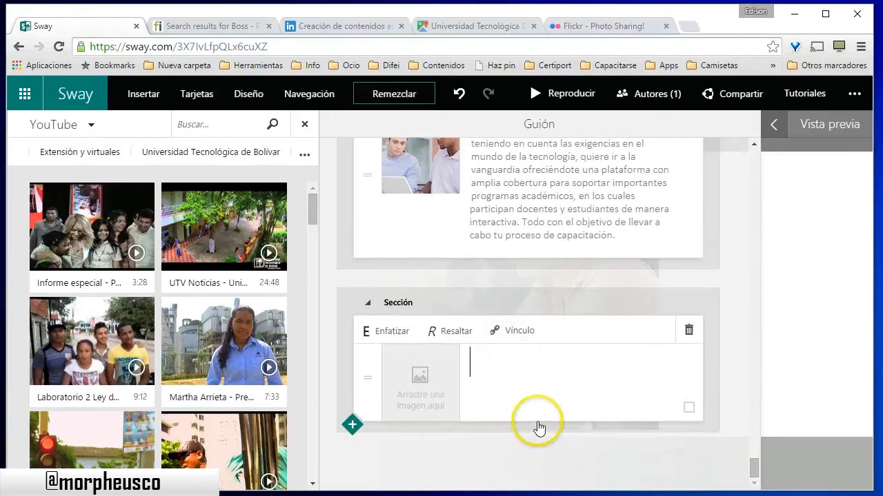
pyautogui.write('Créditos')
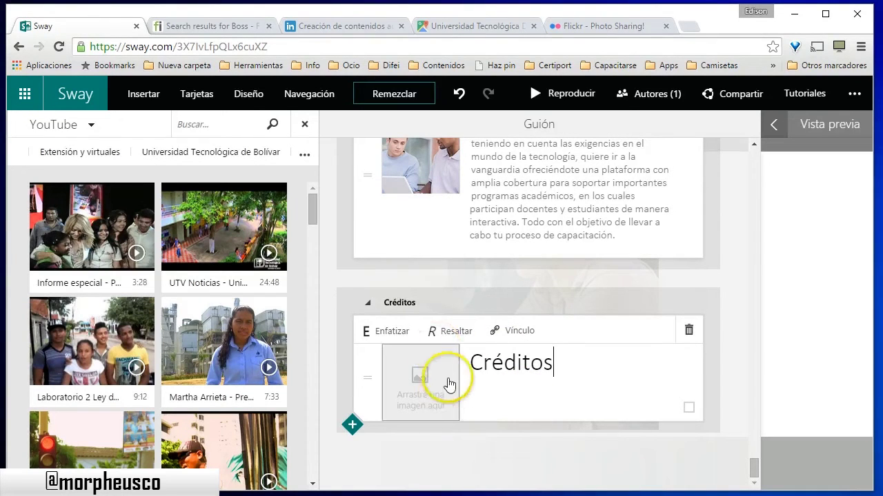
# Step: Upload the author's photo from the imagenes folder as the image of the Créditos heading card
pyautogui.click(437, 399)
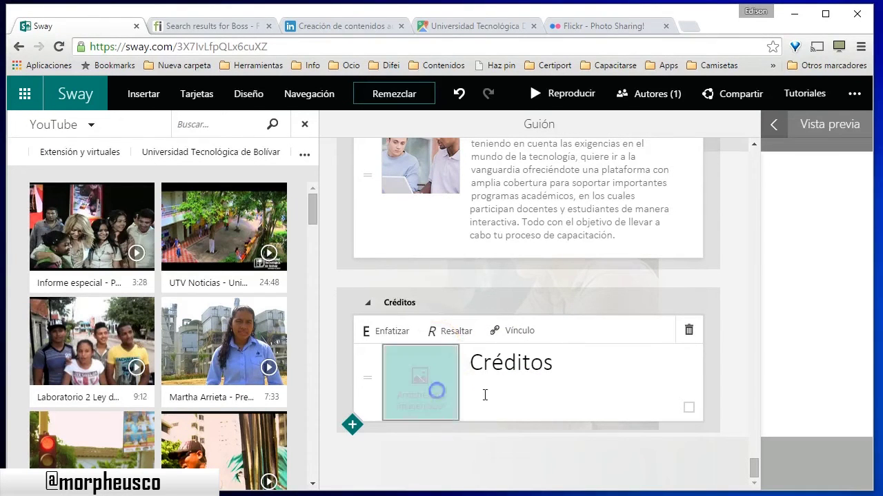
pyautogui.click(92, 125)
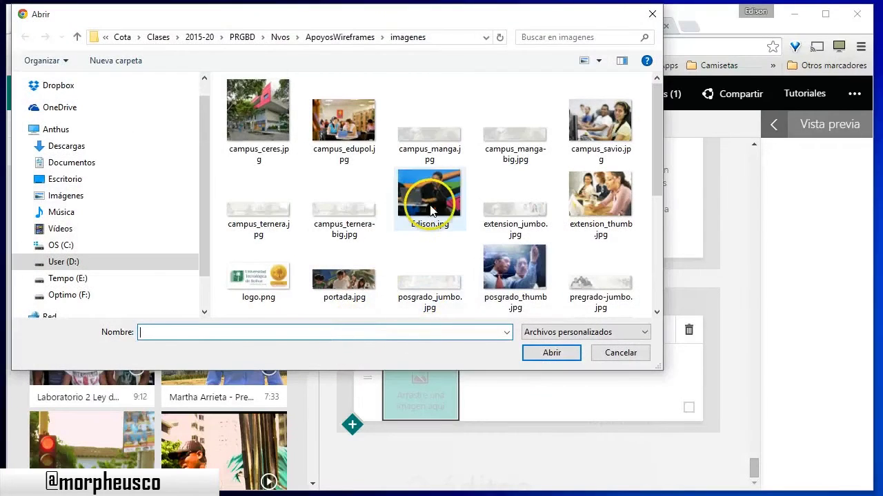
pyautogui.doubleClick(430, 195)
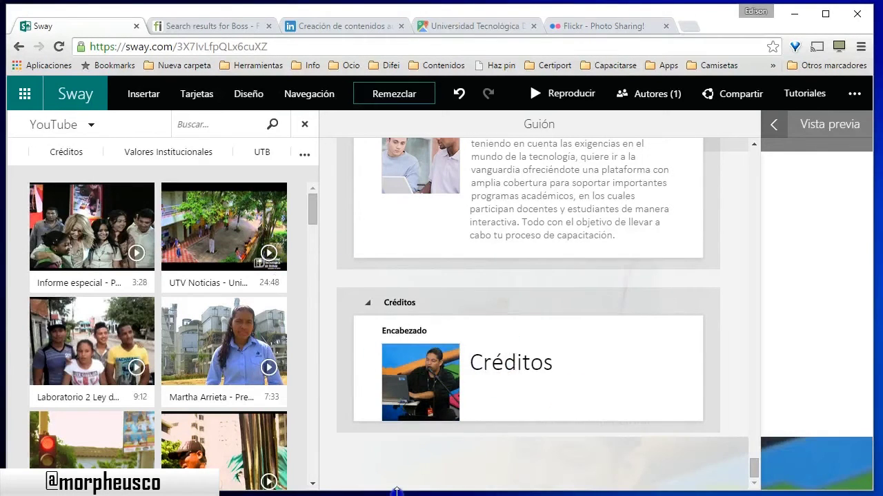
# Step: Add a text card below the Créditos heading containing "íconos de FlatIcon", checking the wireframe and the Flaticon page for reference
pyautogui.moveTo(354, 437)
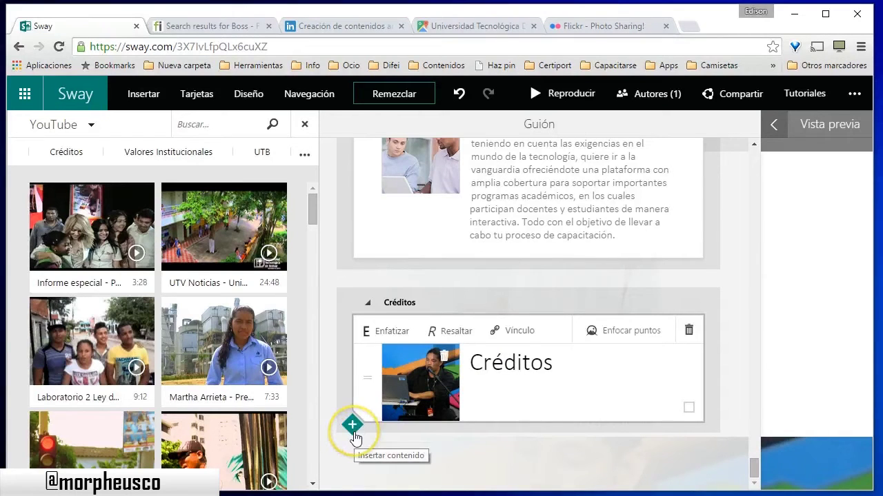
pyautogui.click(353, 426)
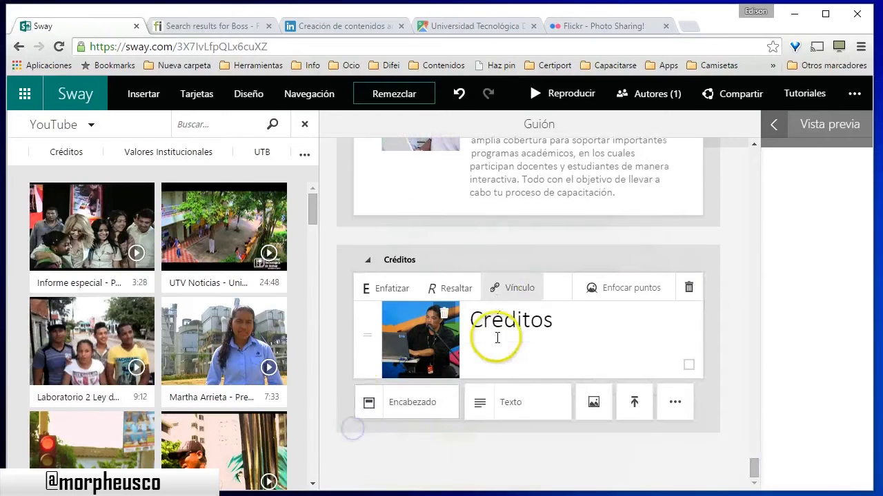
pyautogui.click(517, 403)
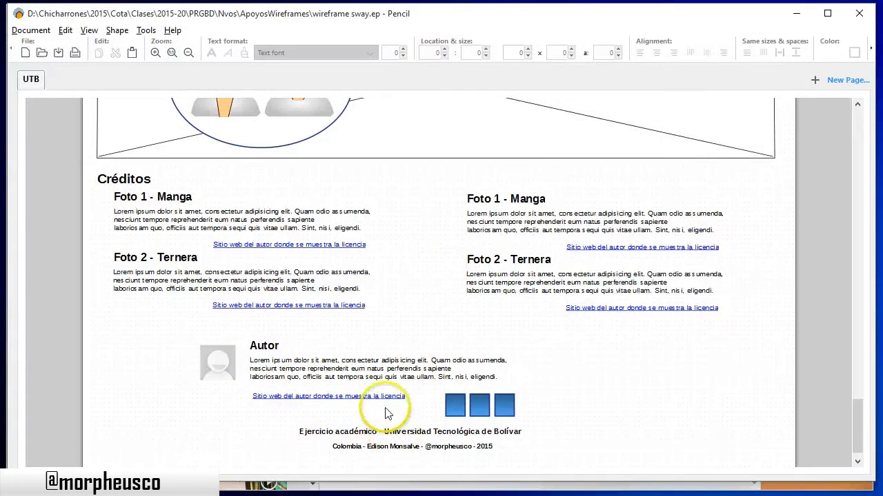
pyautogui.click(800, 15)
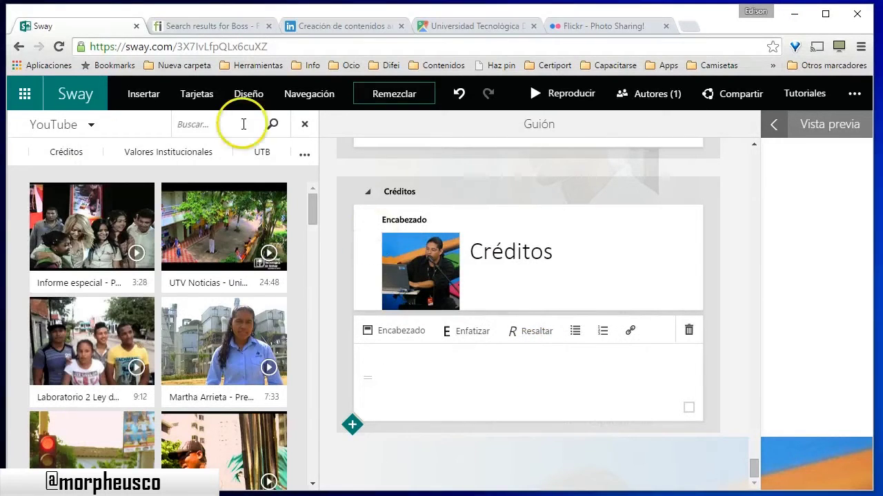
pyautogui.click(228, 26)
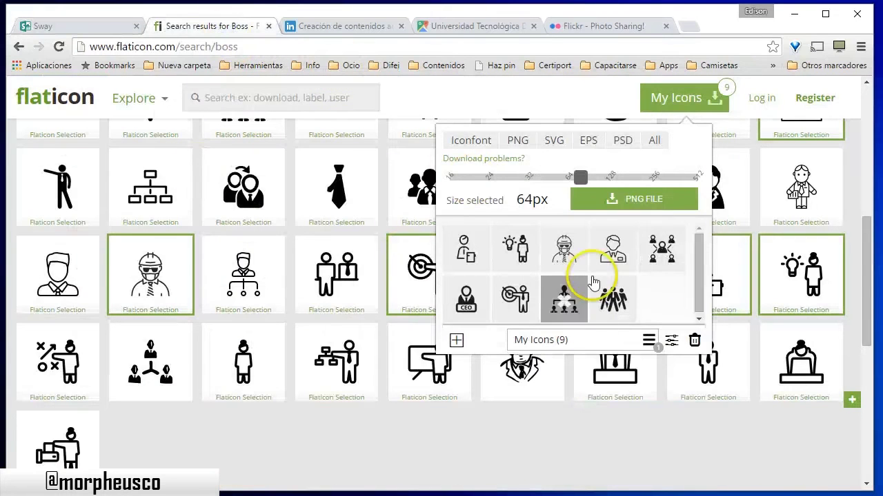
pyautogui.click(75, 30)
pyautogui.click(411, 377)
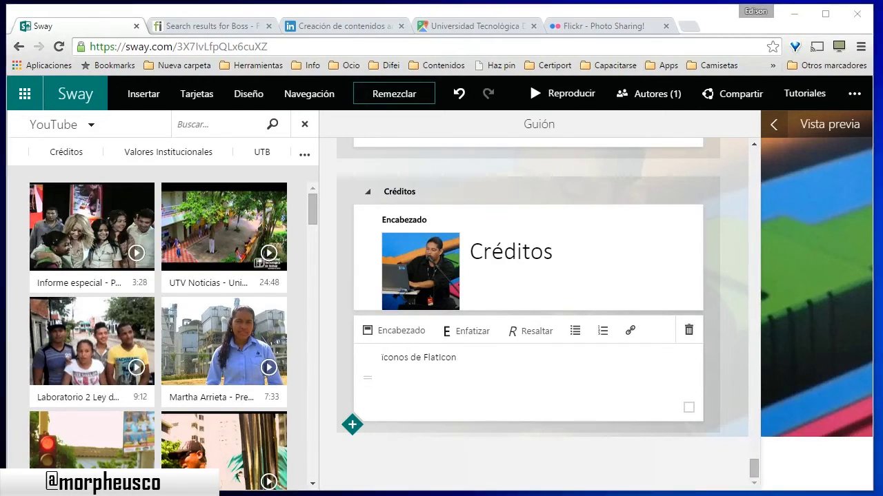
# Step: Switch to textos.txt in Sublime Text and duplicate the HTML attribution under "Iconos valores - licencia" onto line 59
pyautogui.scroll(-11, 412, 370)
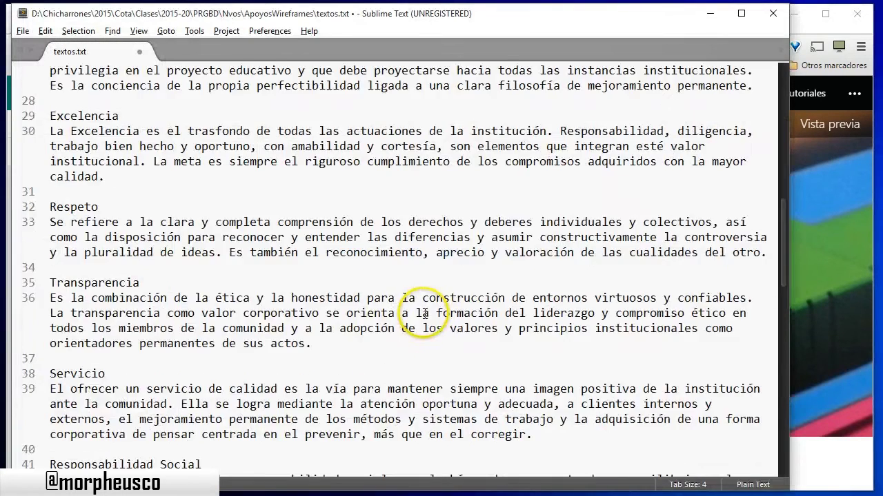
pyautogui.click(242, 286)
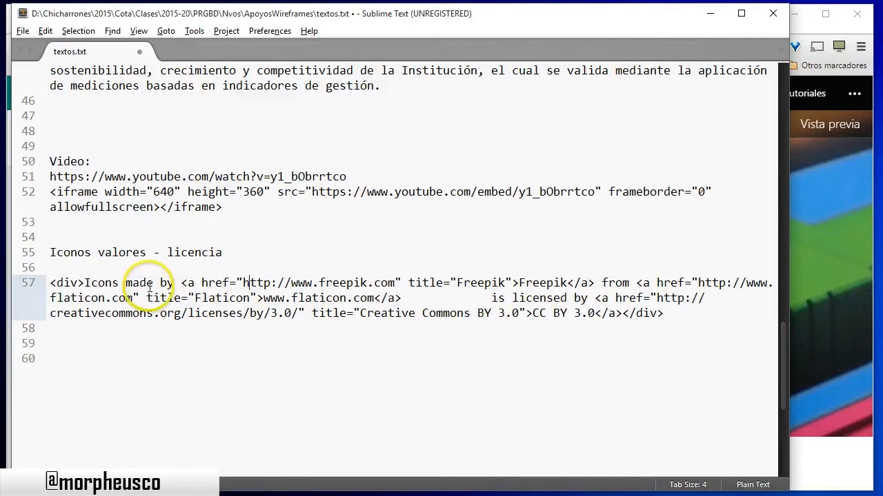
pyautogui.moveTo(84, 283); pyautogui.dragTo(180, 283)
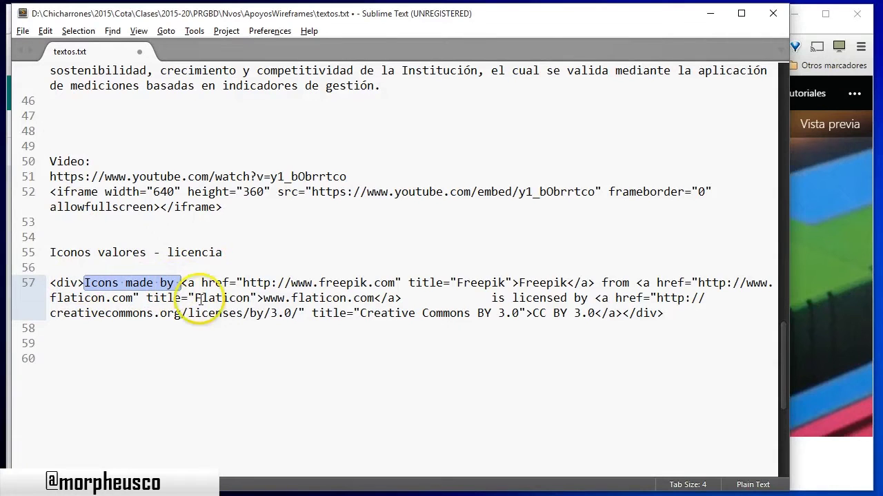
pyautogui.click(226, 326)
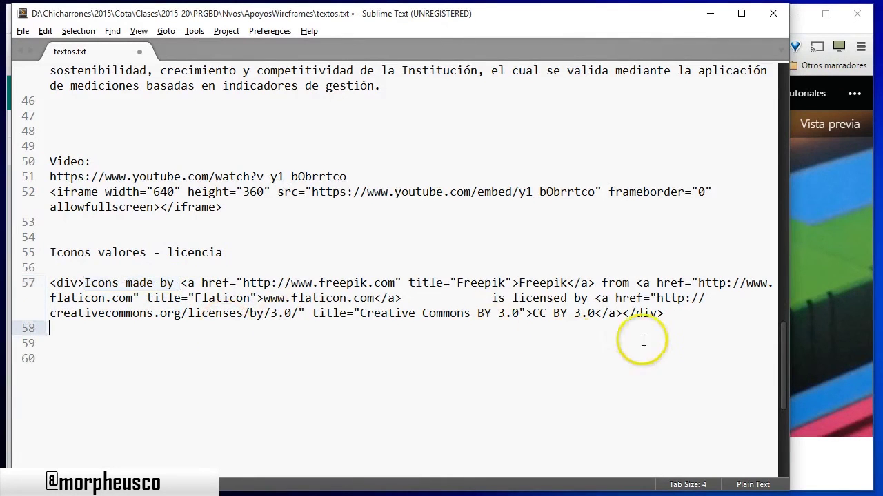
pyautogui.moveTo(666, 316); pyautogui.dragTo(27, 284)
pyautogui.hotkey('ctrl', 'c')
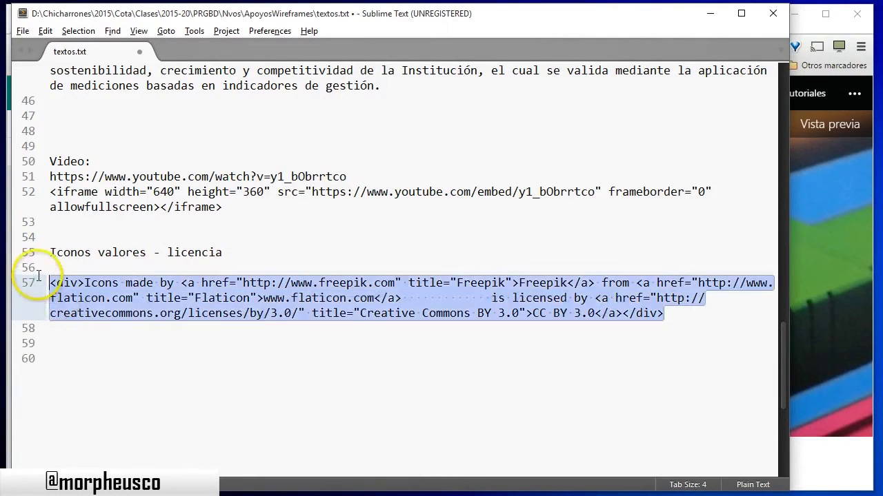
pyautogui.click(101, 343)
pyautogui.hotkey('ctrl', 'v')
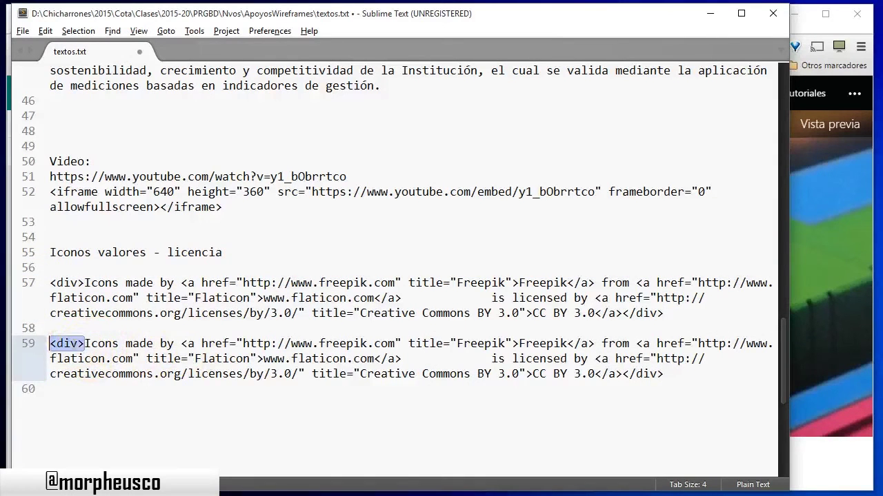
# Step: Delete the opening <div> tag from the duplicated icon attribution on line 59
pyautogui.hotkey('ctrl', 'd')
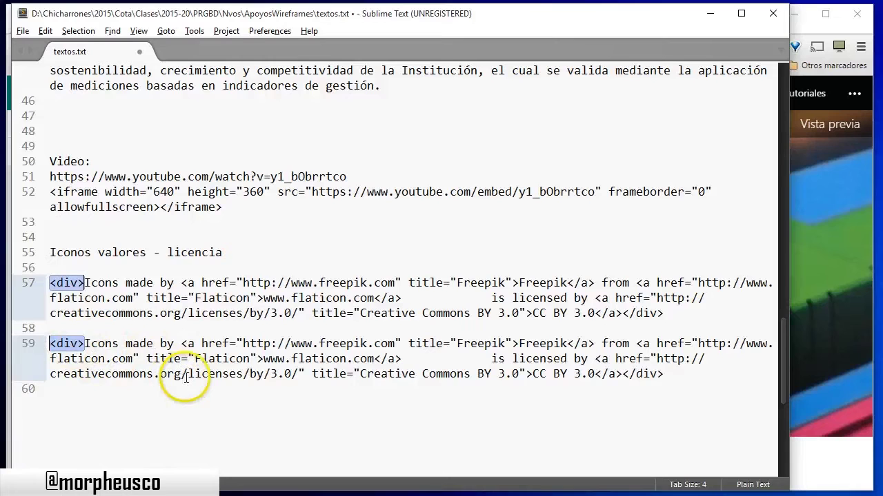
pyautogui.click(184, 378)
pyautogui.moveTo(84, 343); pyautogui.dragTo(14, 345)
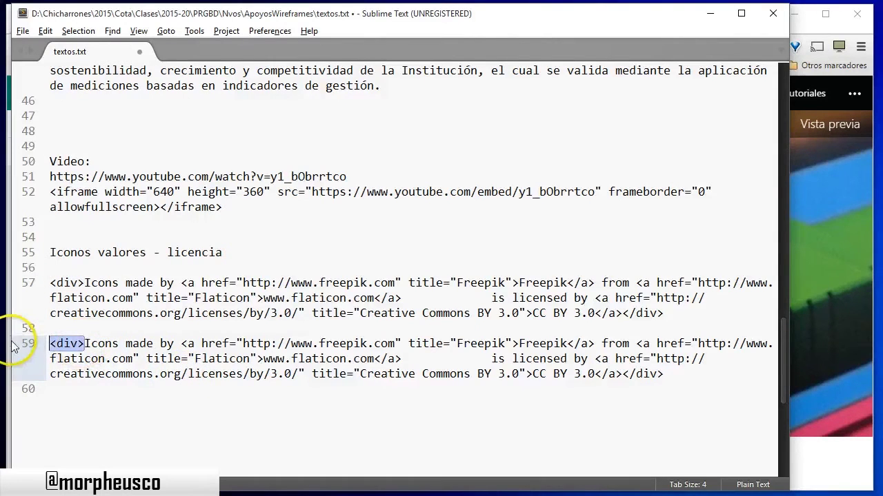
pyautogui.press('BackSpace')
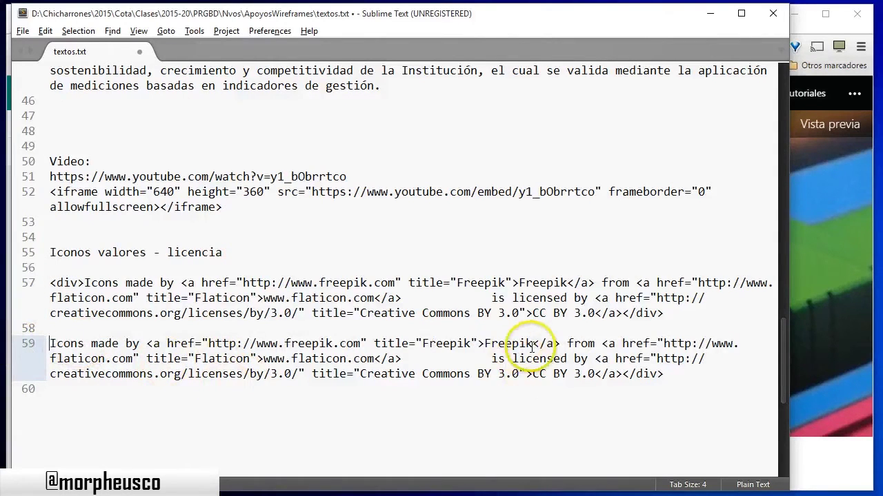
pyautogui.click(477, 344)
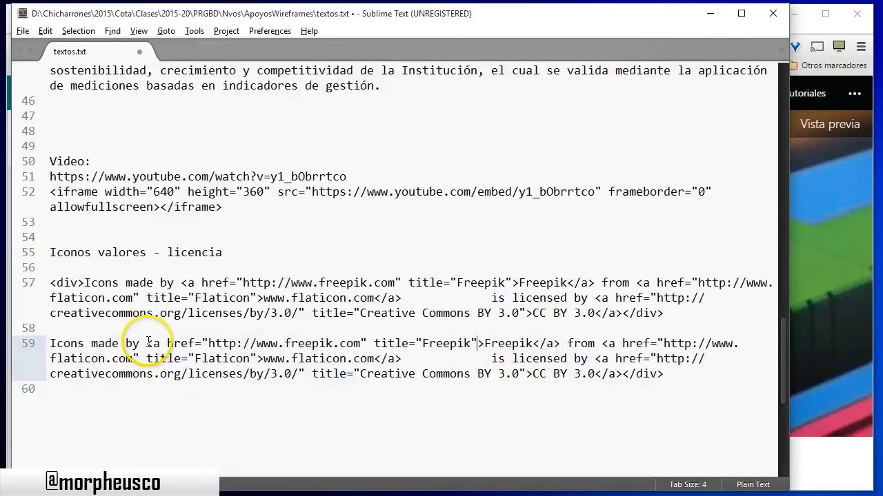
pyautogui.moveTo(147, 344); pyautogui.dragTo(441, 343)
pyautogui.click(436, 352)
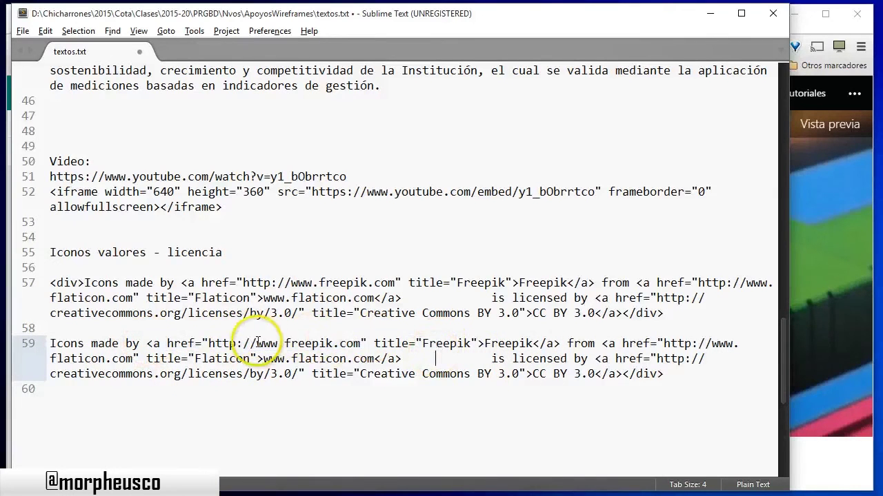
pyautogui.moveTo(209, 344); pyautogui.dragTo(359, 339)
pyautogui.hotkey('ctrl', 'c')
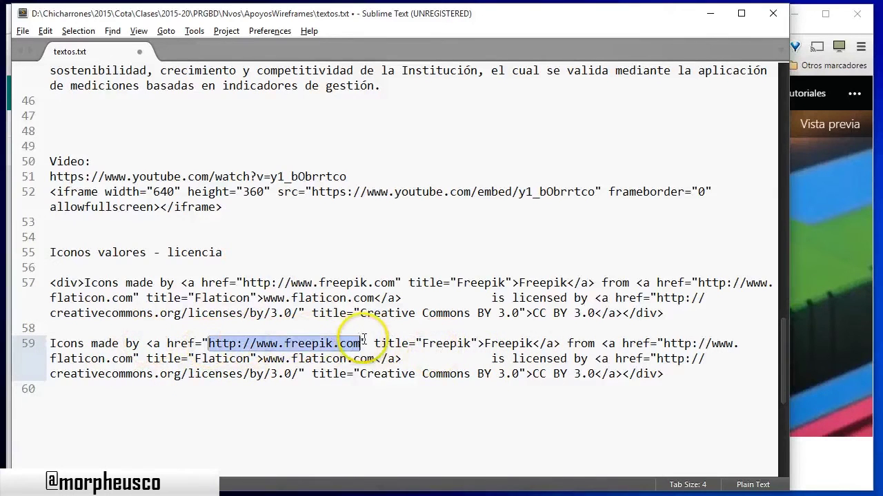
pyautogui.press('Delete')
pyautogui.click(236, 417)
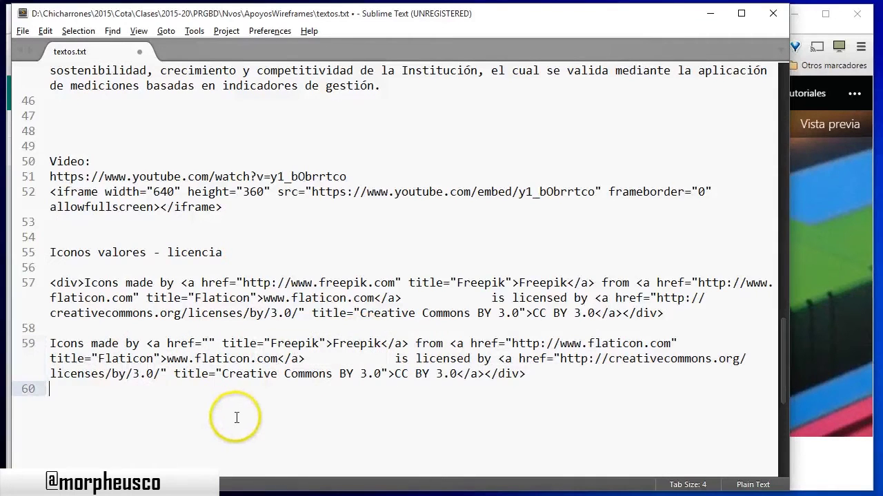
pyautogui.press('Return')
pyautogui.hotkey('ctrl', 'v')
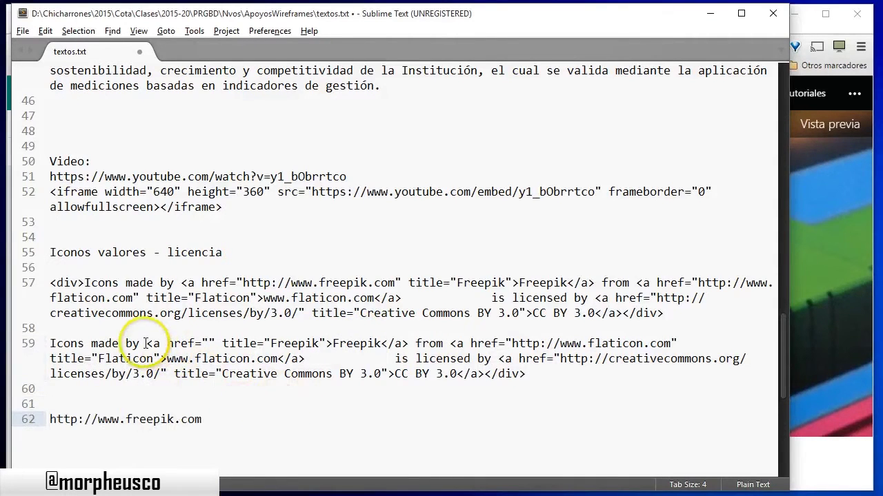
pyautogui.moveTo(147, 344); pyautogui.dragTo(412, 346)
pyautogui.press('Delete')
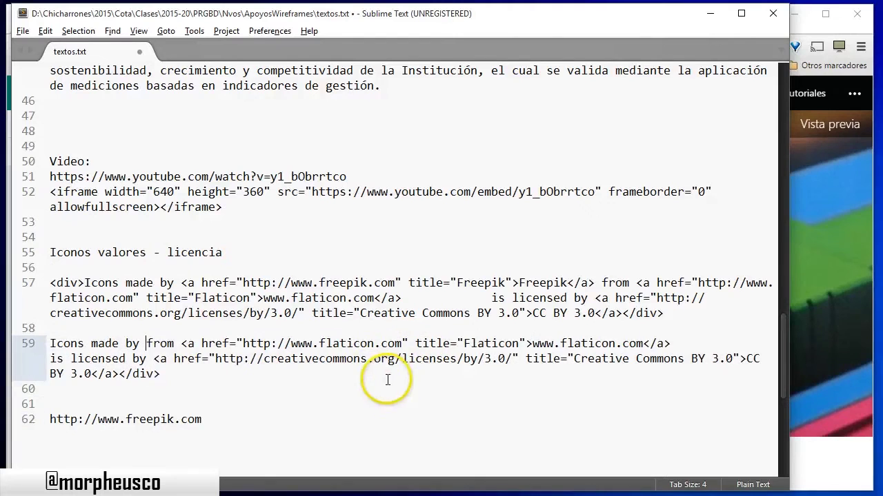
pyautogui.moveTo(180, 343); pyautogui.dragTo(517, 343)
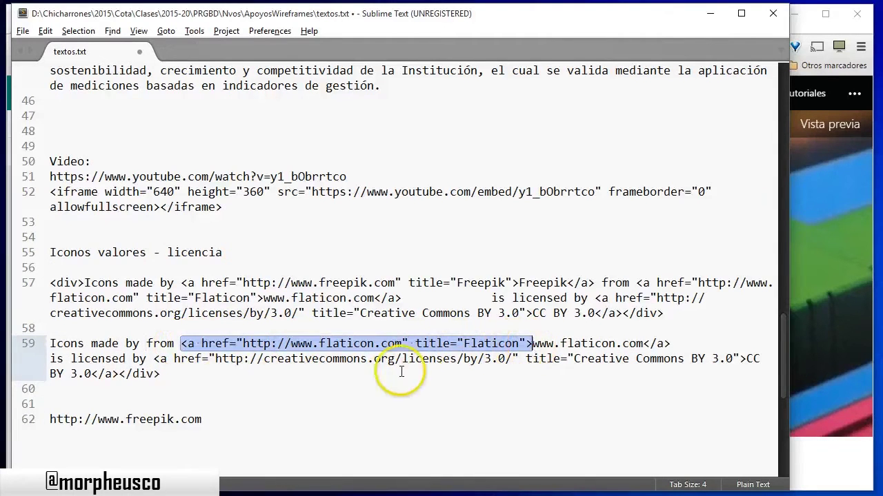
pyautogui.press('Delete')
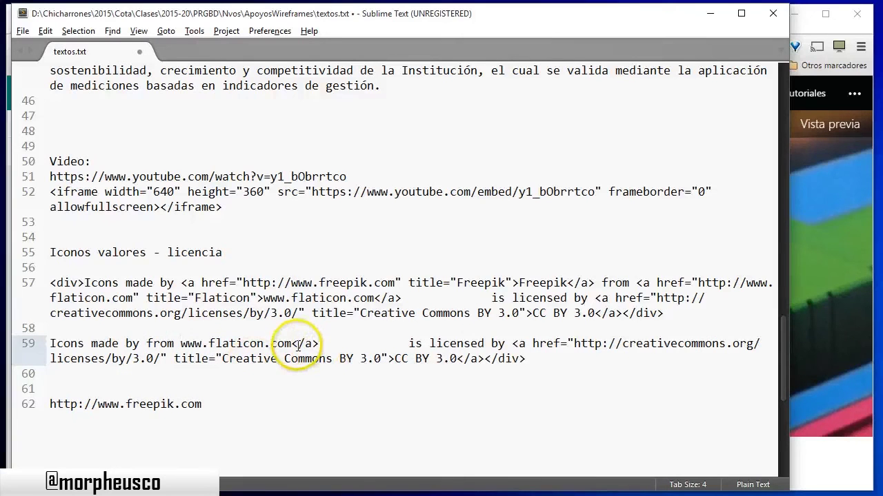
pyautogui.moveTo(292, 343); pyautogui.dragTo(408, 343)
pyautogui.press('Delete')
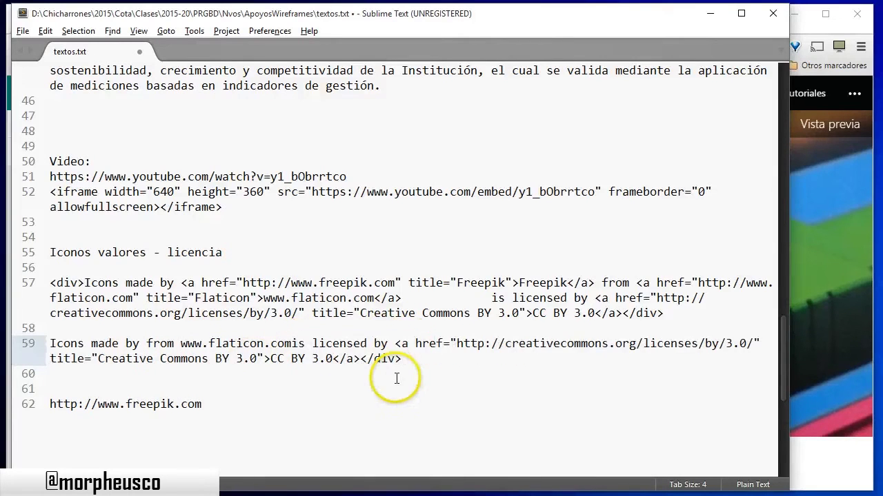
# Step: Strip the Creative Commons link tags and closing </div> so the line ends in "is licensed by CC BY 3.0", and add a line break
pyautogui.moveTo(405, 342); pyautogui.dragTo(266, 363)
pyautogui.press('Delete')
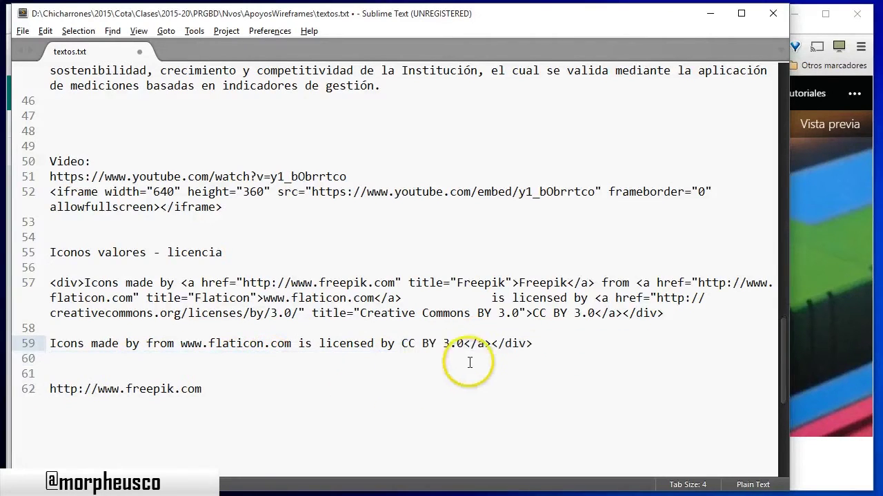
pyautogui.moveTo(469, 342); pyautogui.dragTo(536, 347)
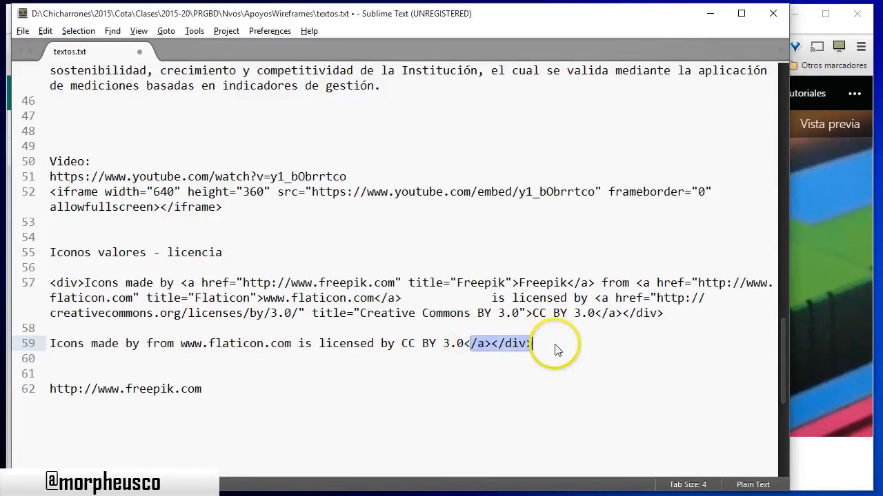
pyautogui.press('Return')
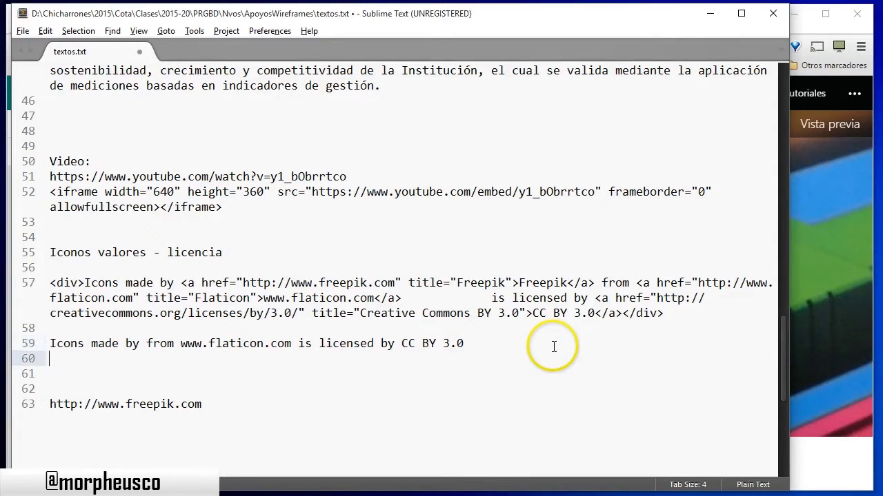
# Step: Copy the plain-text attribution on line 59 of textos.txt and paste it below "íconos de FlatIcon" in the Créditos text card in Sway
pyautogui.moveTo(478, 342); pyautogui.dragTo(15, 326)
pyautogui.click(58, 340)
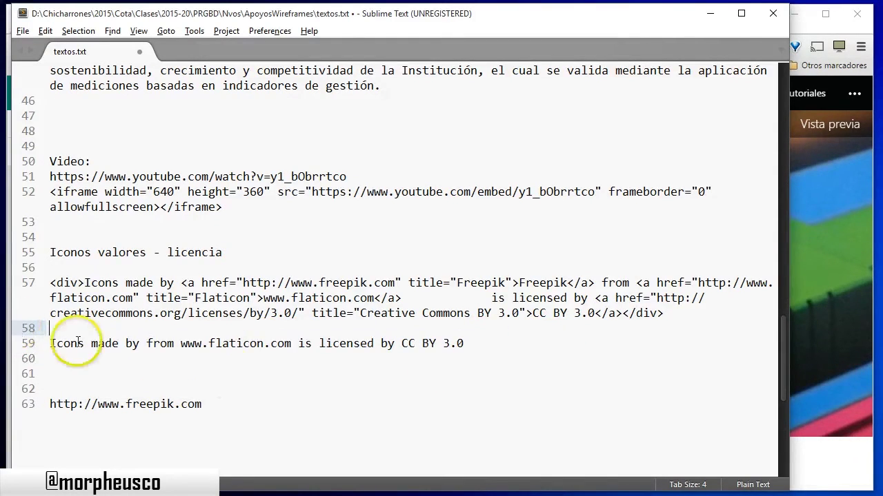
pyautogui.moveTo(464, 344); pyautogui.dragTo(50, 345)
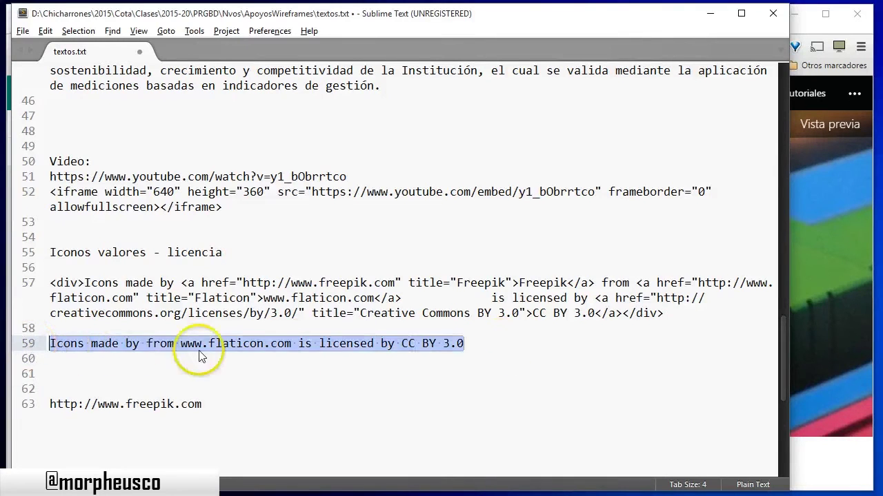
pyautogui.press('BackSpace')
pyautogui.hotkey('ctrl', 'z')
pyautogui.hotkey('ctrl', 'c')
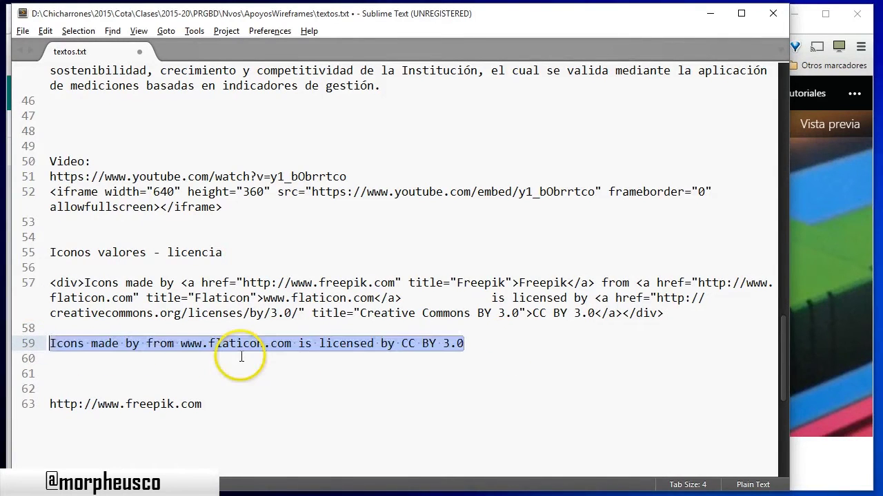
pyautogui.hotkey('alt', 'Tab')
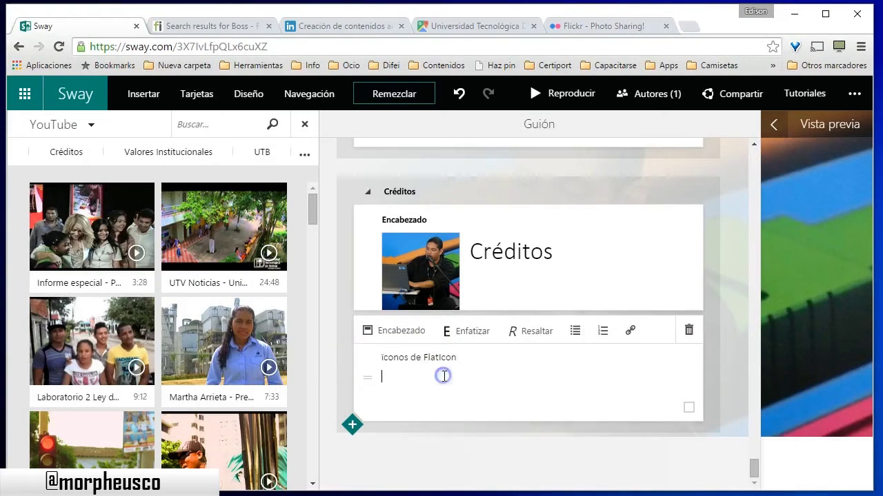
pyautogui.hotkey('ctrl', 'v')
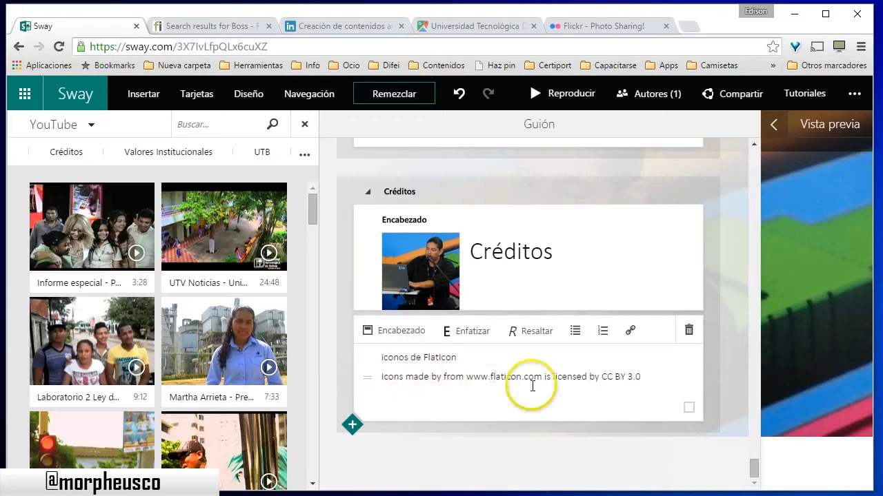
pyautogui.press('Return')
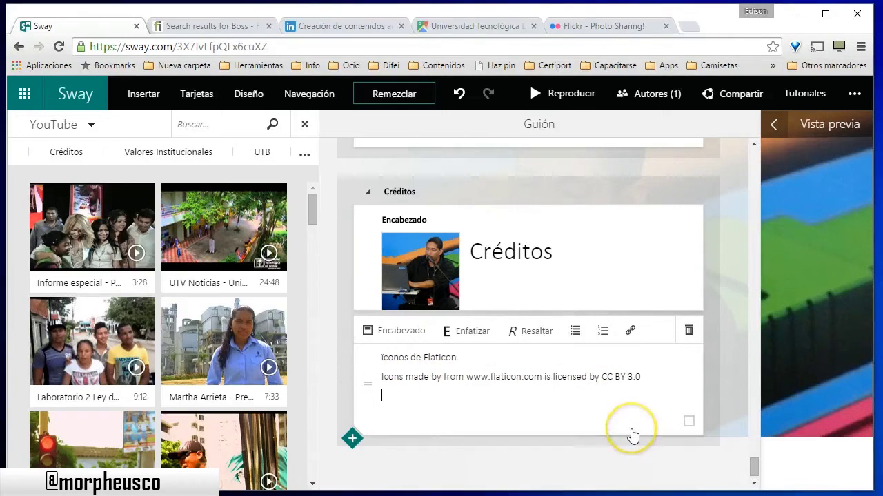
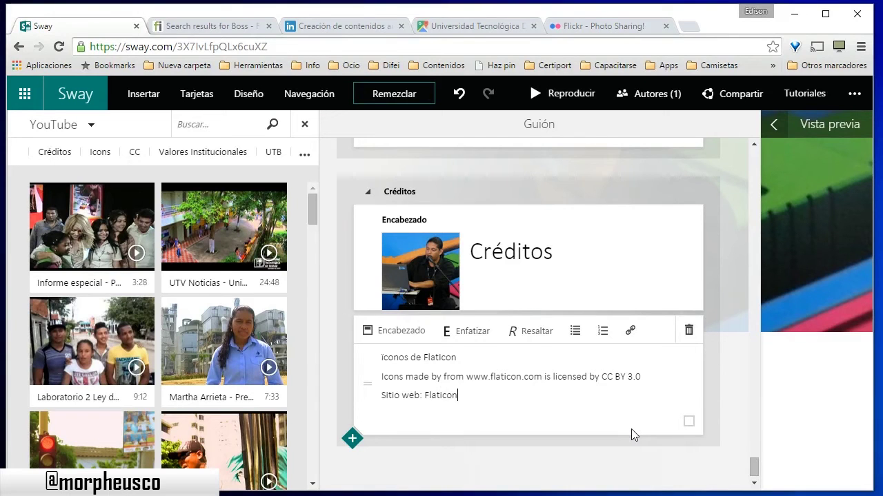
pyautogui.hotkey('alt', 'Tab')
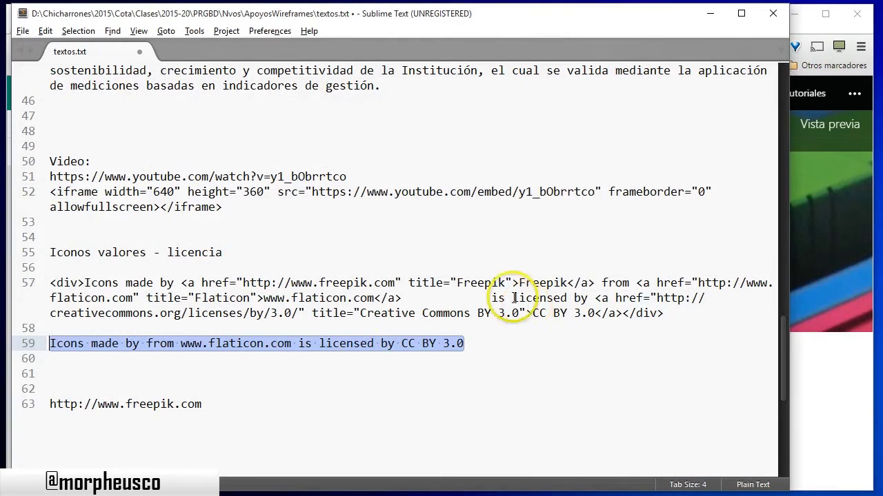
pyautogui.click(265, 405)
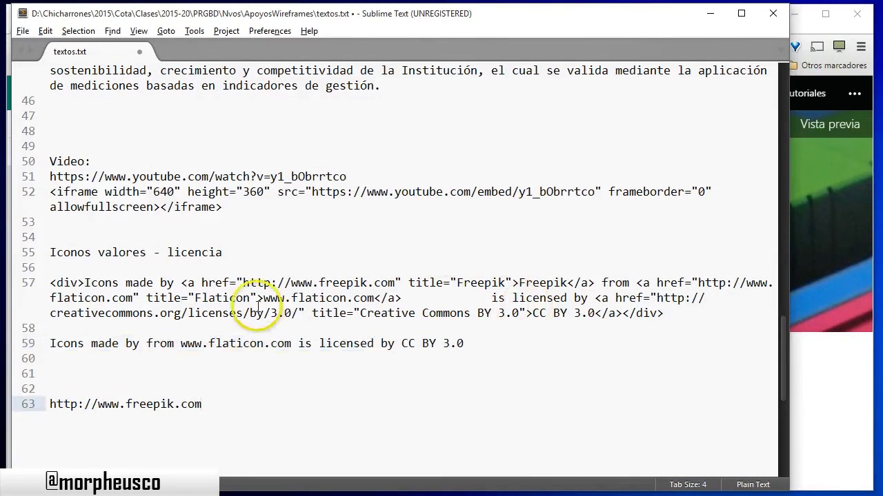
pyautogui.click(366, 283)
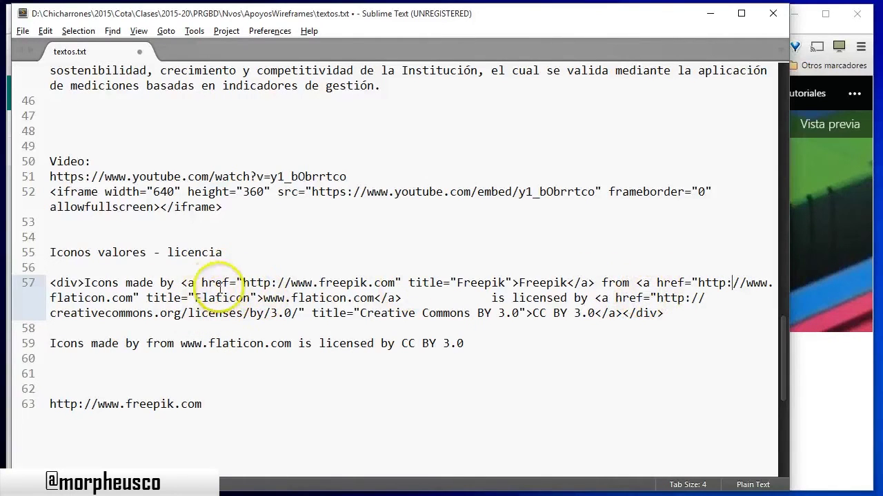
pyautogui.moveTo(254, 407); pyautogui.dragTo(49, 389)
pyautogui.moveTo(228, 419); pyautogui.dragTo(24, 406)
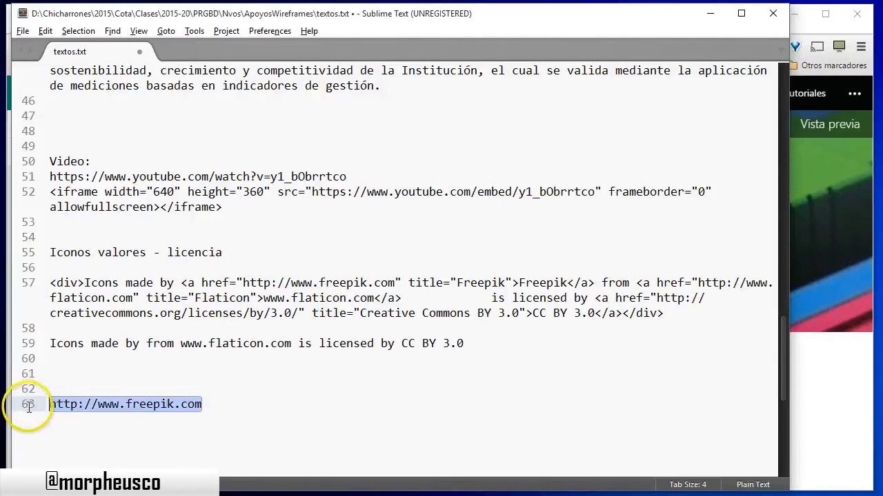
pyautogui.click(708, 15)
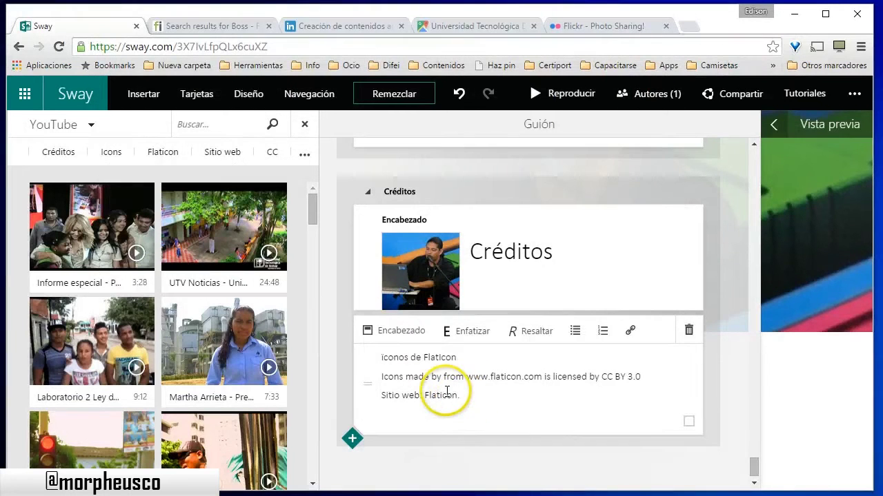
pyautogui.doubleClick(441, 395)
pyautogui.click(630, 332)
pyautogui.click(445, 334)
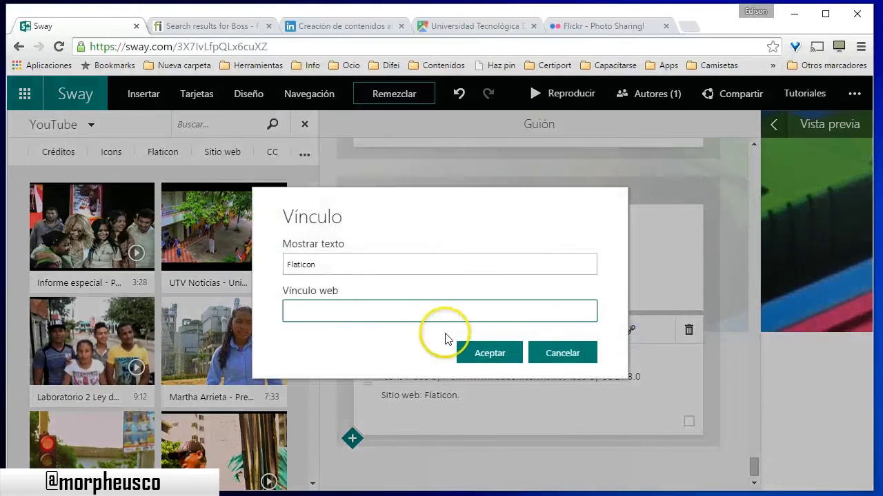
pyautogui.click(466, 352)
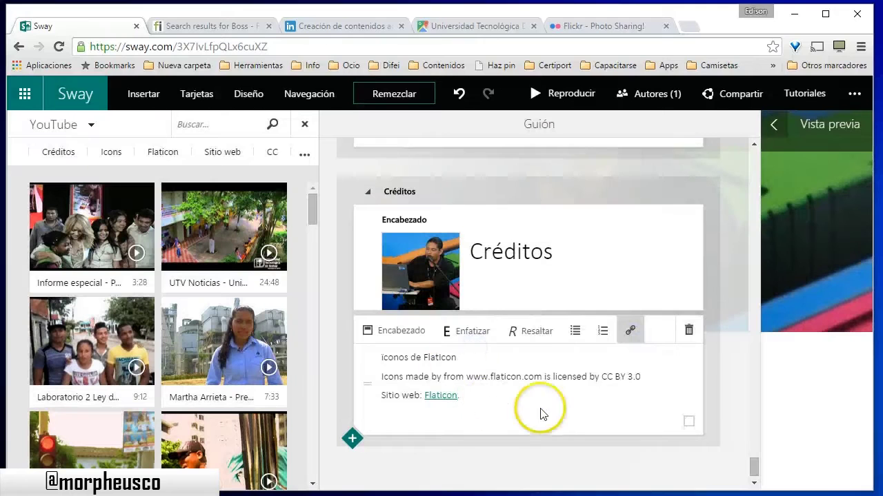
pyautogui.press('Return')
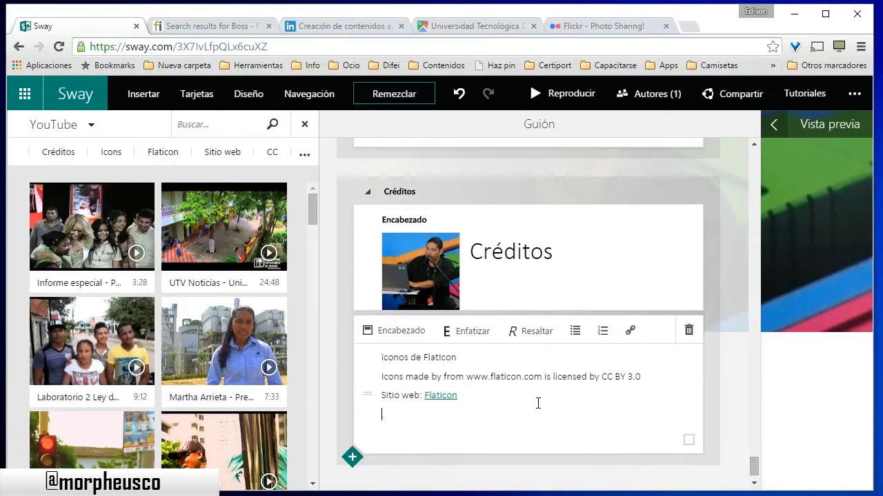
# Step: Emphasize the "íconos de FlatIcon" line and insert "Freepick" after "Icons made by" in the attribution
pyautogui.tripleClick(476, 356)
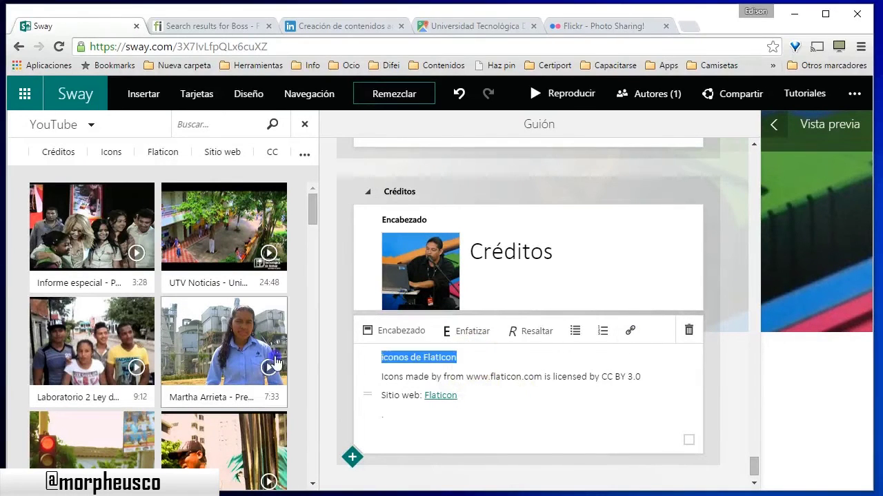
pyautogui.click(486, 332)
pyautogui.click(504, 377)
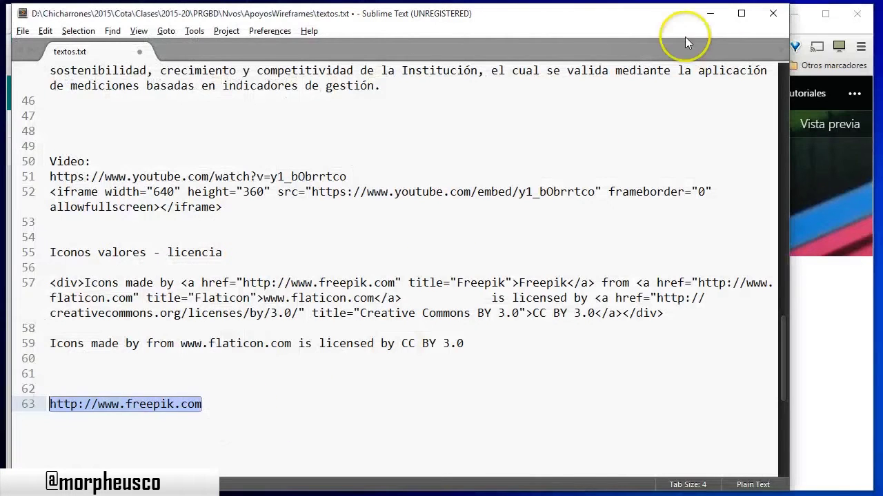
pyautogui.click(709, 16)
pyautogui.write('F')
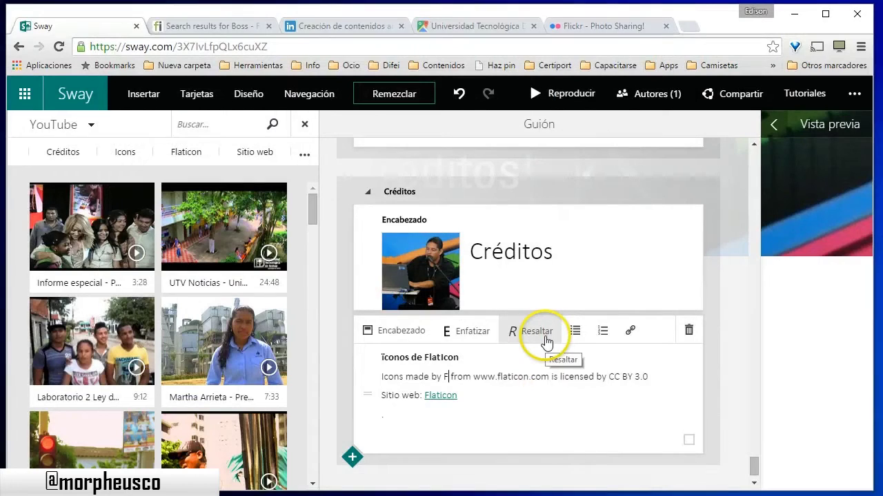
pyautogui.write('reepick')
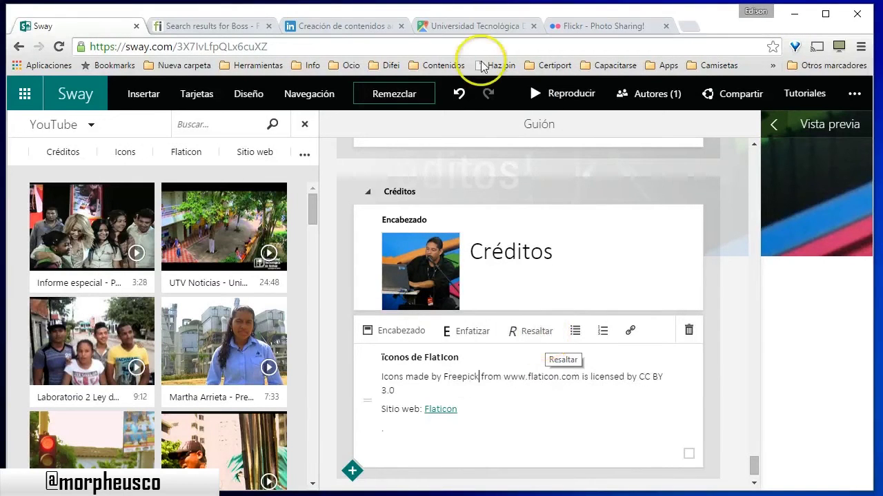
# Step: Change the display text of the Flaticon link to "Freepick" and add " - en Flaticon" after it
pyautogui.click(505, 422)
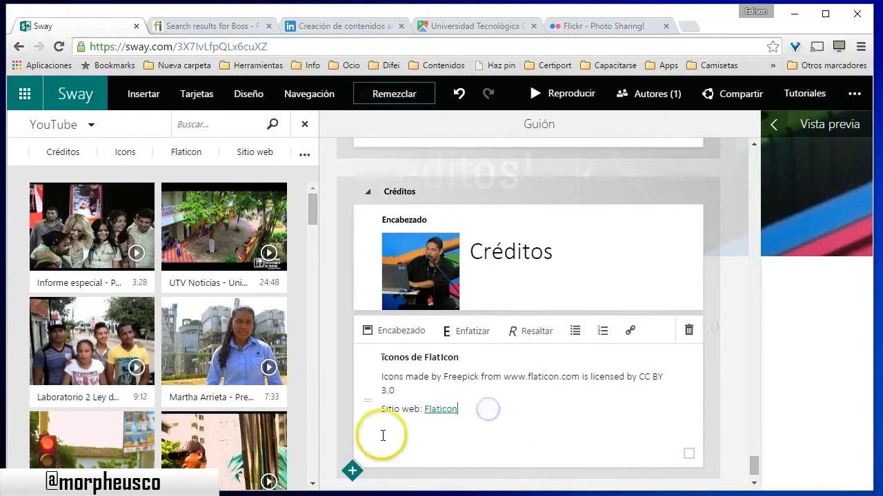
pyautogui.click(395, 426)
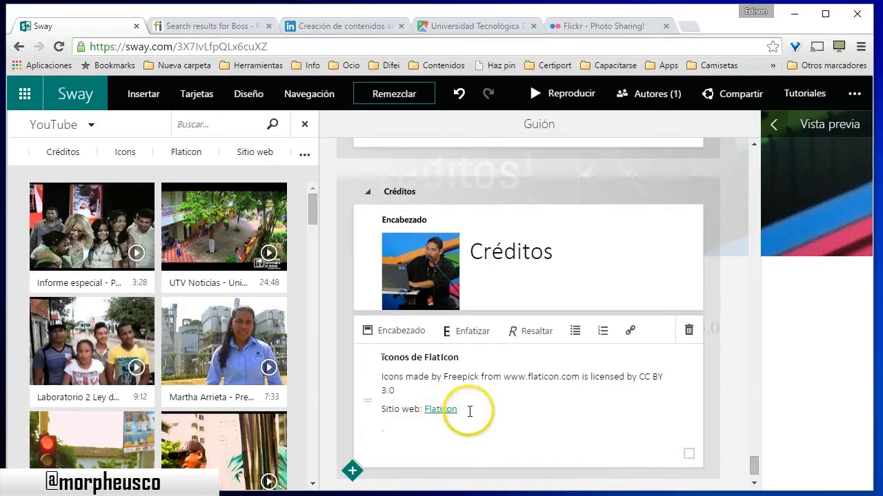
pyautogui.click(445, 412)
pyautogui.click(621, 334)
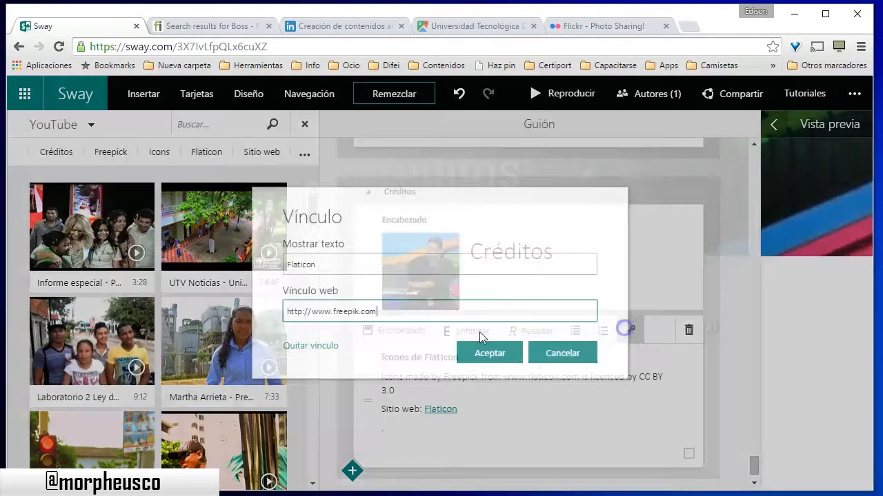
pyautogui.doubleClick(374, 269)
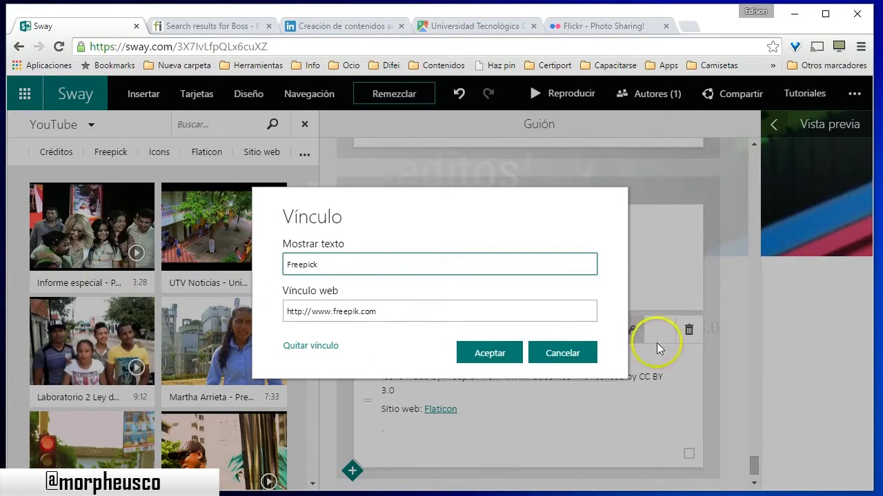
pyautogui.click(505, 357)
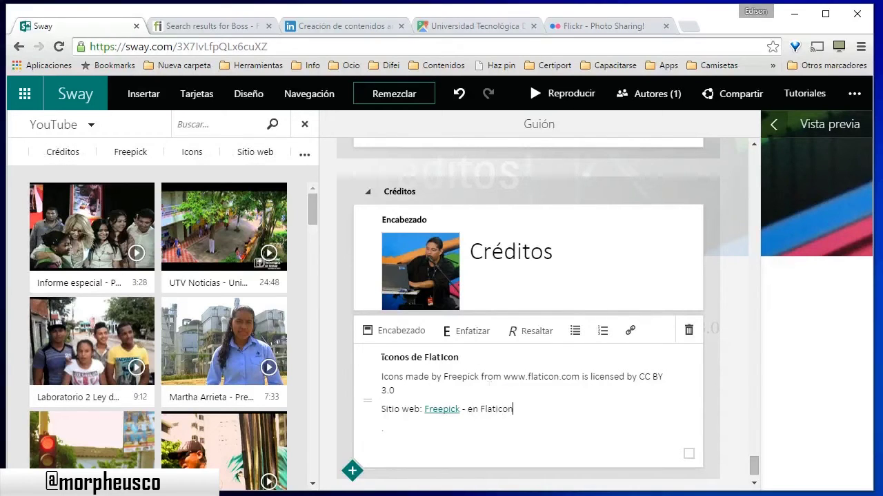
pyautogui.moveTo(504, 377); pyautogui.dragTo(585, 377)
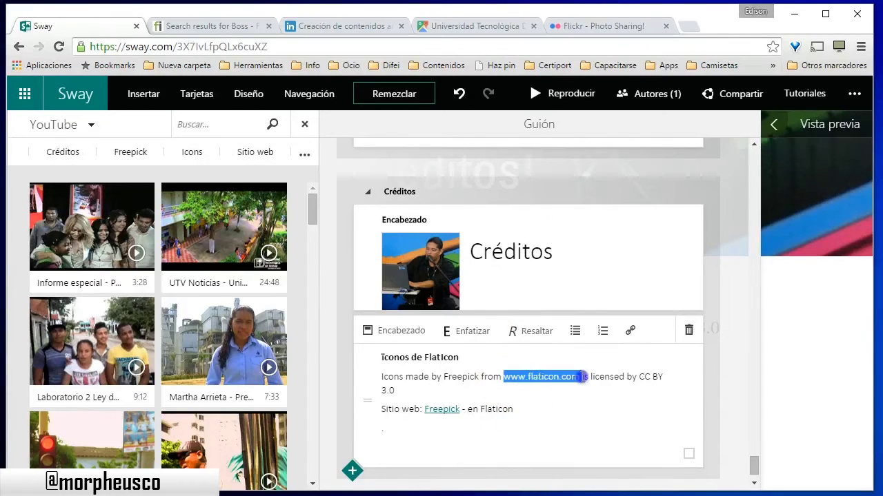
pyautogui.doubleClick(491, 409)
pyautogui.click(622, 331)
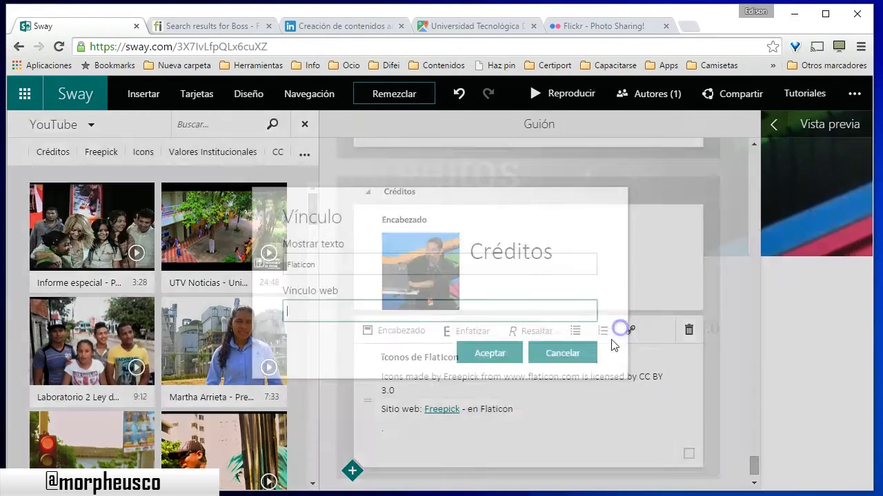
pyautogui.click(482, 354)
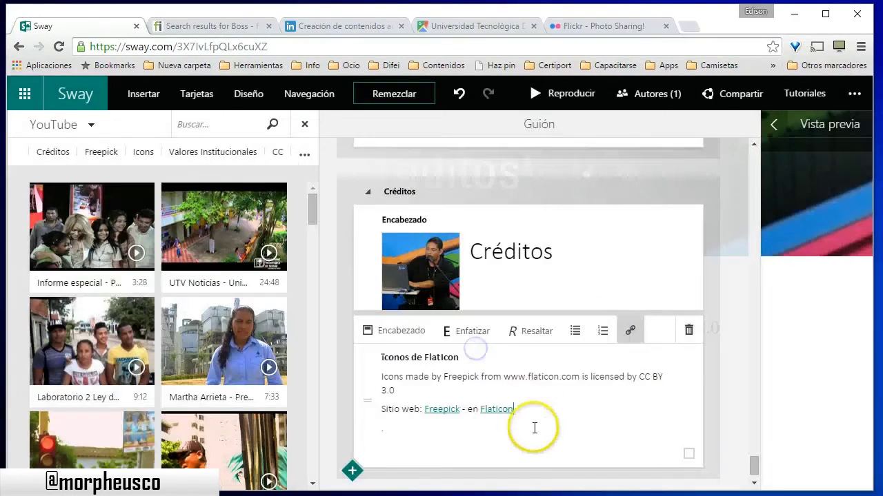
pyautogui.press('Return')
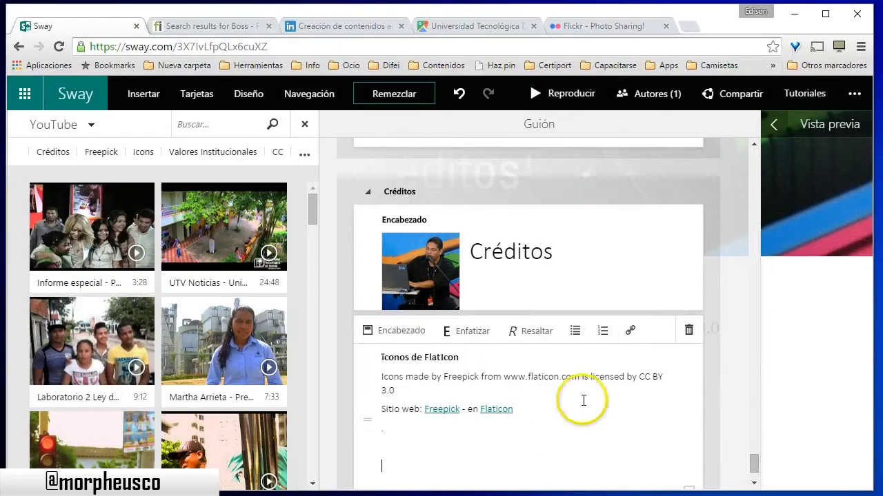
pyautogui.scroll(-1, 492, 272)
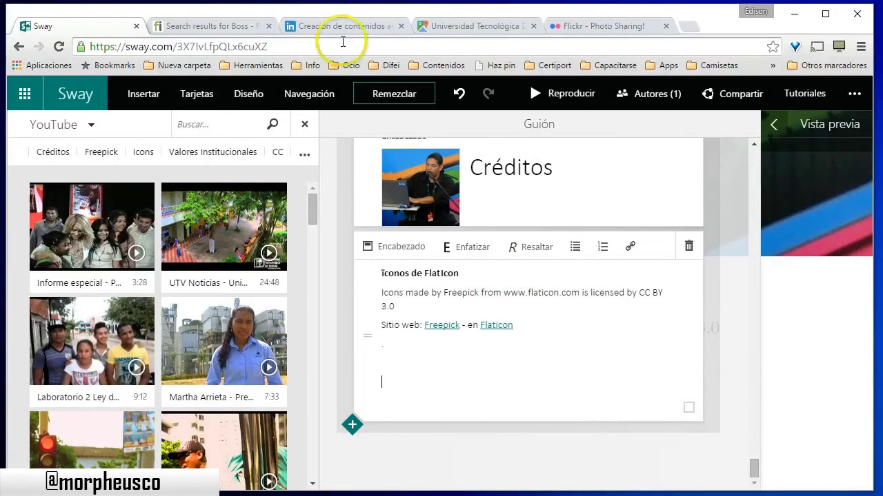
# Step: Open the "Tecnnova 2011 - Medellín" photo from the Flickr search results in a new tab and examine its author and rights information
pyautogui.click(607, 26)
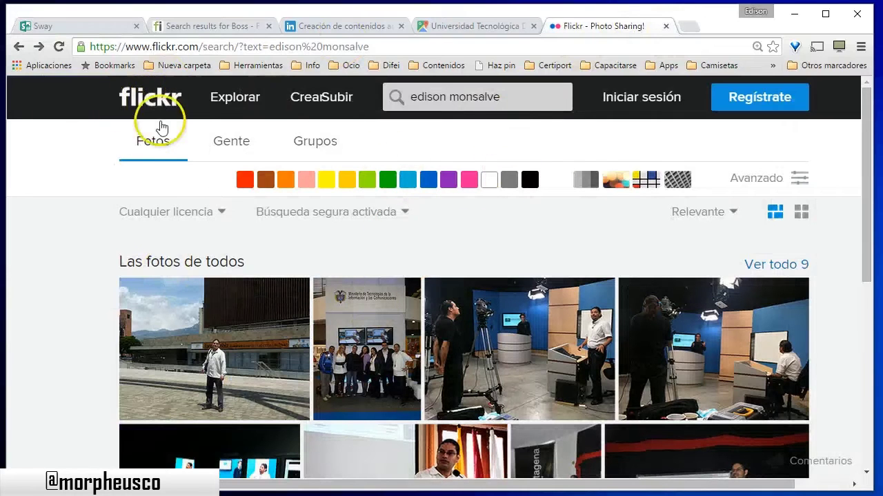
pyautogui.click(515, 102)
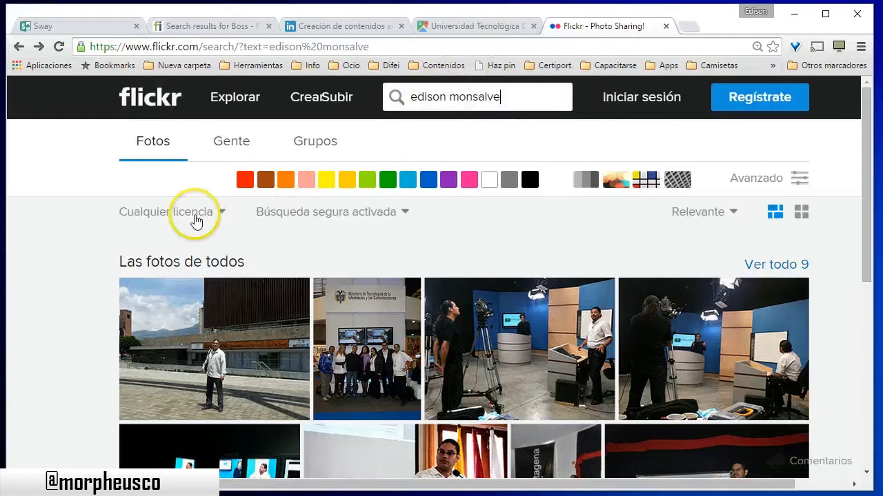
pyautogui.click(80, 242)
pyautogui.scroll(-1, 69, 239)
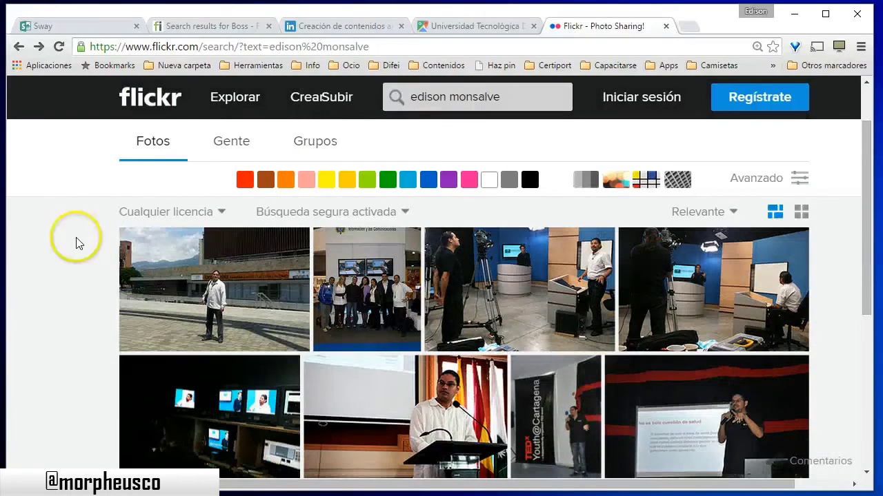
pyautogui.middleClick(187, 241)
pyautogui.click(673, 32)
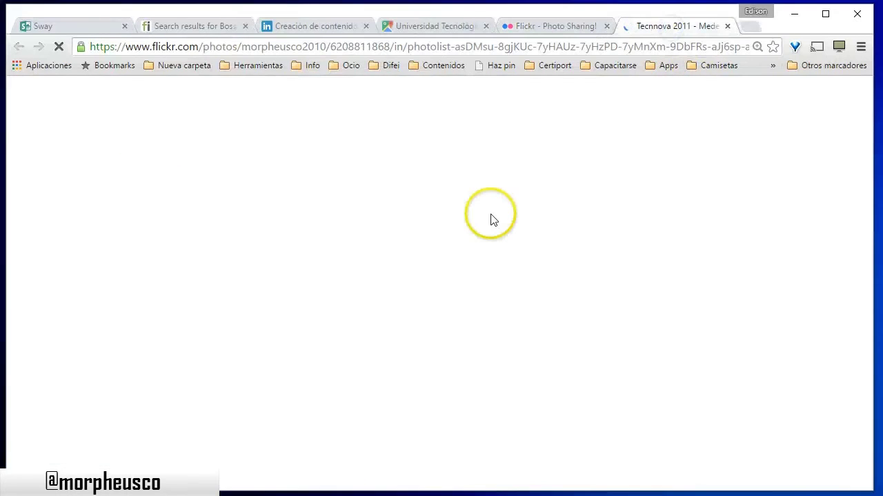
pyautogui.scroll(-4, 723, 304)
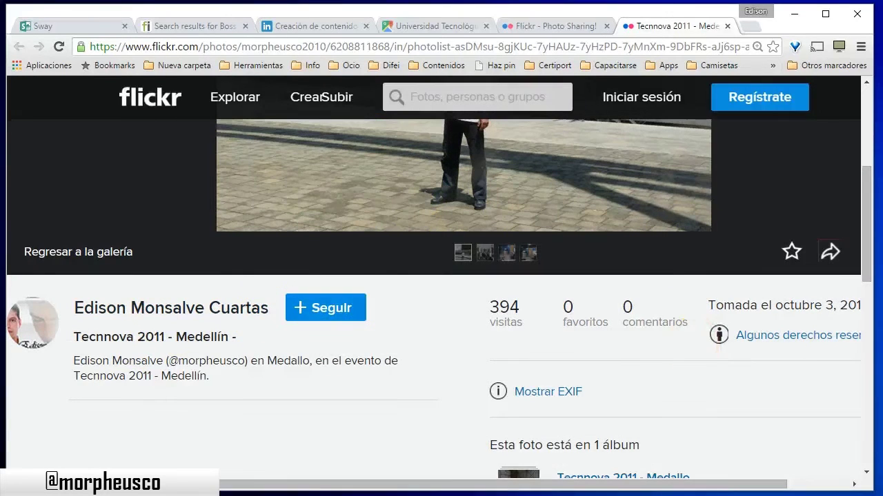
pyautogui.moveTo(743, 488); pyautogui.dragTo(786, 487)
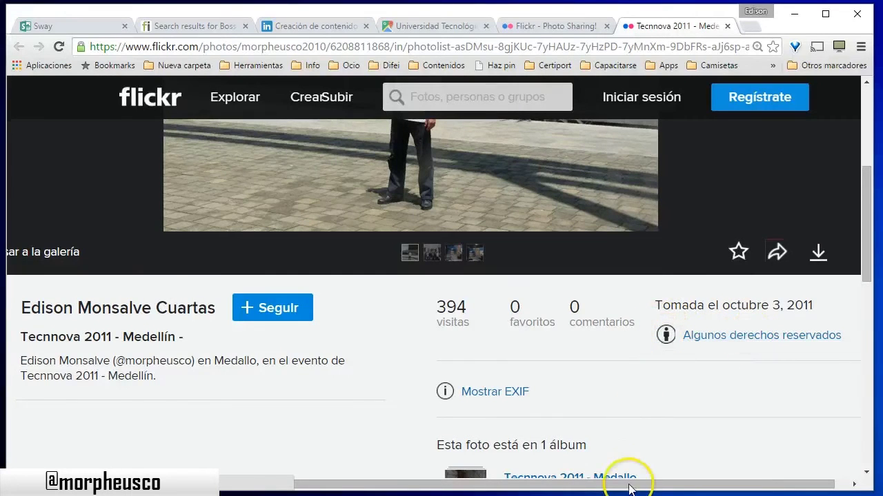
# Step: Copy the web address of the "Tecnnova 2011 - Medellín" photo page and switch back to Sway
pyautogui.moveTo(635, 487); pyautogui.dragTo(417, 488)
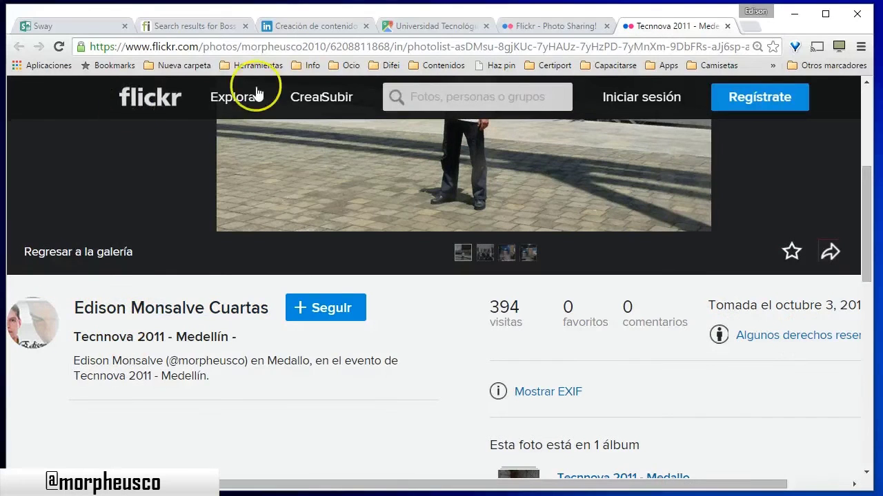
pyautogui.click(202, 46)
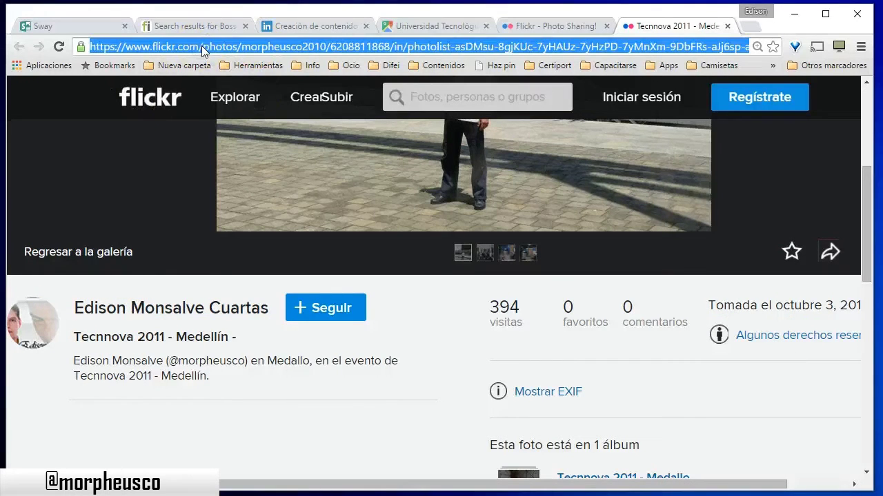
pyautogui.click(99, 26)
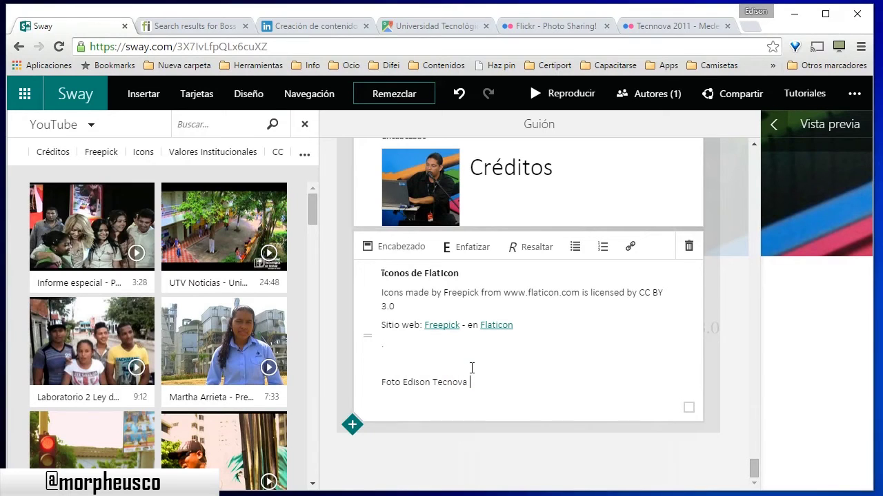
# Step: Write the Tecnova photo credit below its title line: "Autor:" with the author's full name and "Sitio web de publicación: Flickr"
pyautogui.press('Return')
pyautogui.write('Autor')
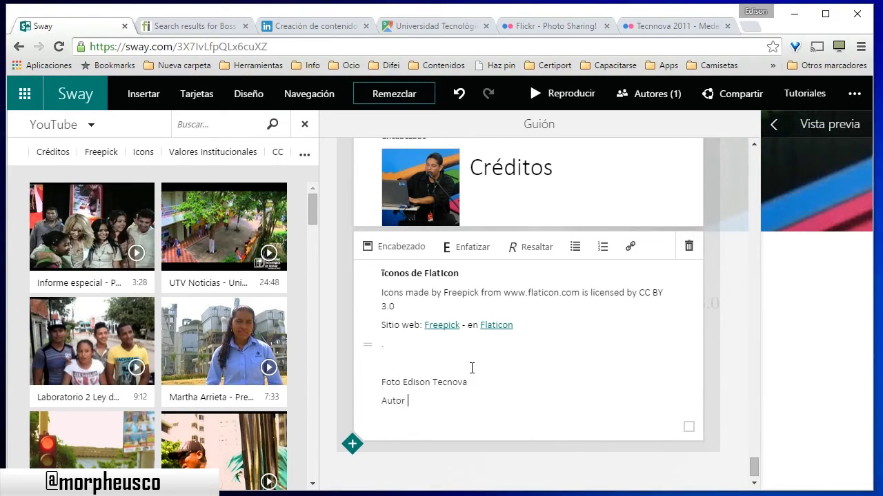
pyautogui.write(': Edison Monsalve')
pyautogui.press('Return')
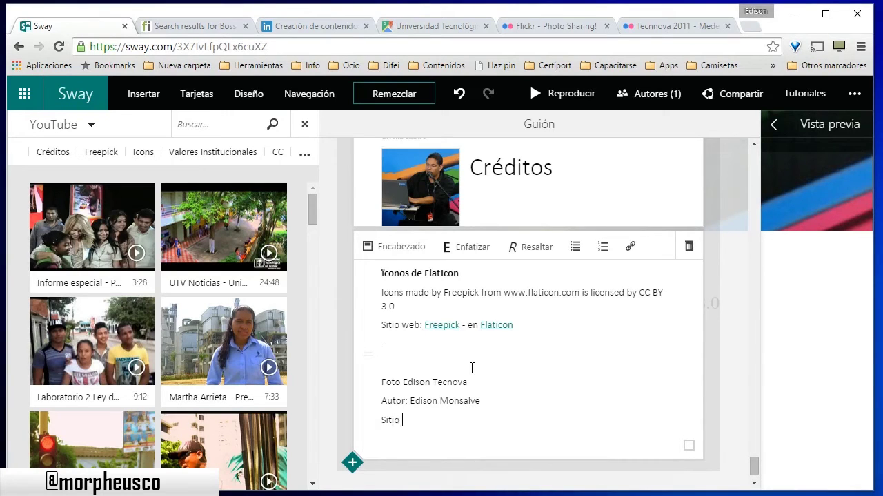
pyautogui.write('Sitio web ')
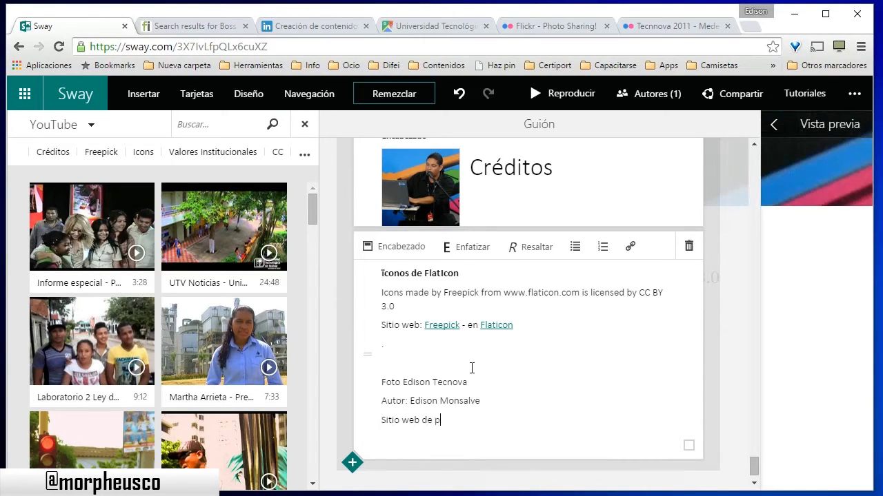
pyautogui.write('de publicación: Flickr')
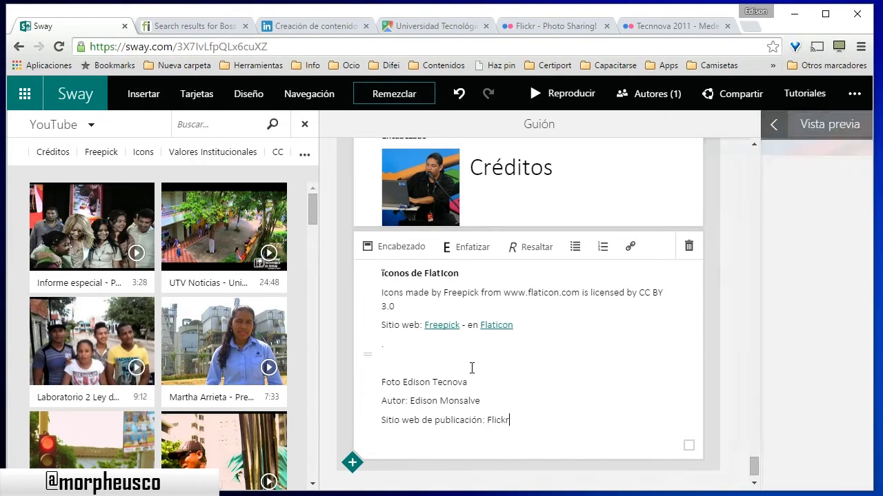
pyautogui.press('Return')
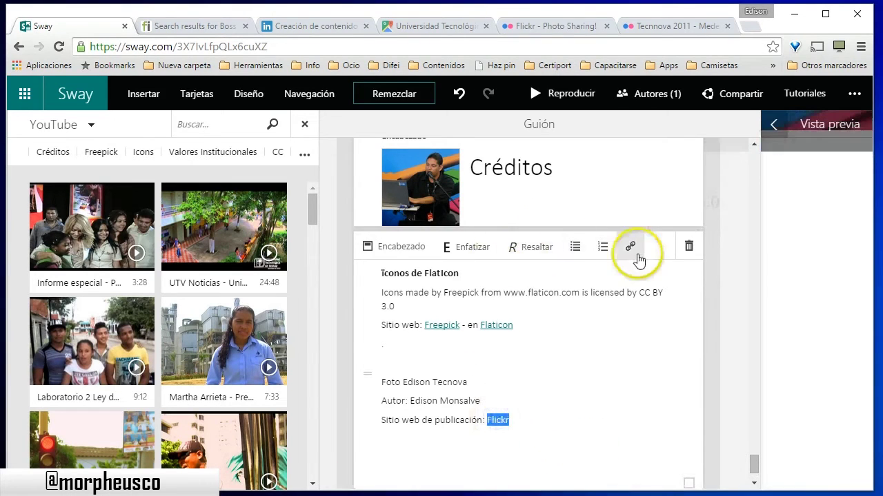
# Step: Link the word Flickr in the Tecnova photo credit to the copied photo page address
pyautogui.click(630, 246)
pyautogui.hotkey('ctrl', 'v')
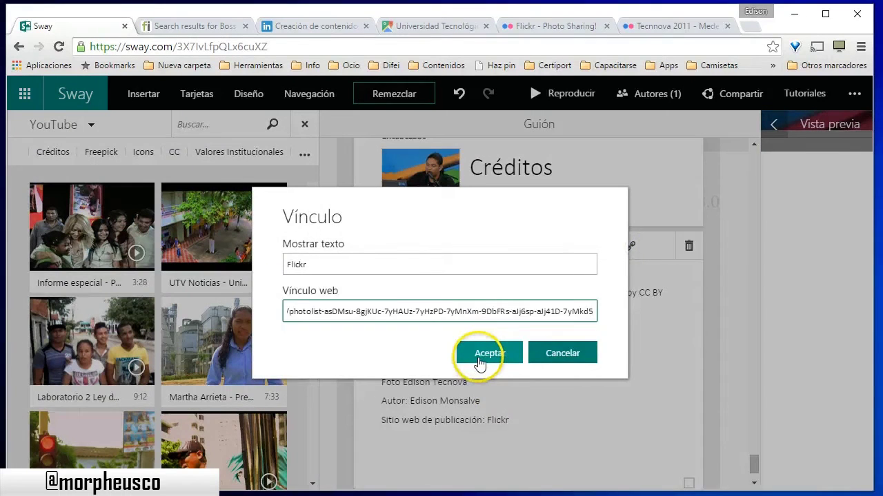
pyautogui.click(487, 355)
# Step: Emphasize the title line of the Tecnova photo credit and place the cursor on the empty line below the credit
pyautogui.click(490, 397)
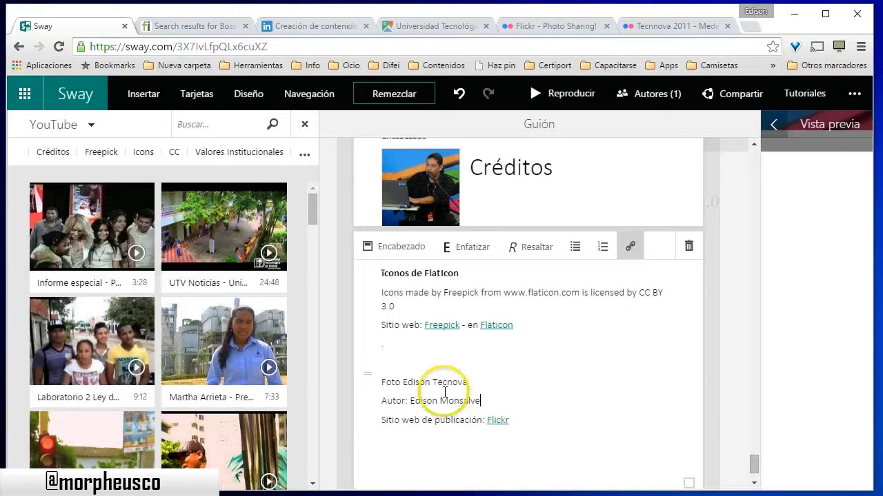
pyautogui.click(469, 382)
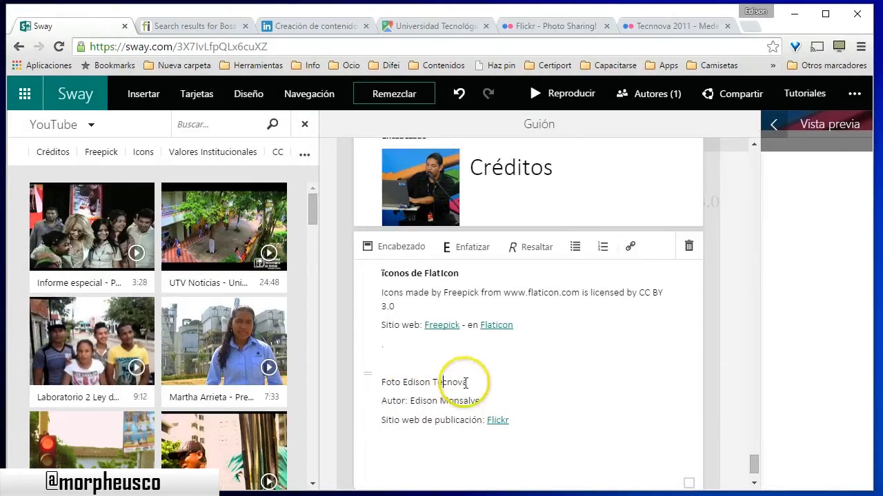
pyautogui.click(407, 382)
pyautogui.tripleClick(406, 382)
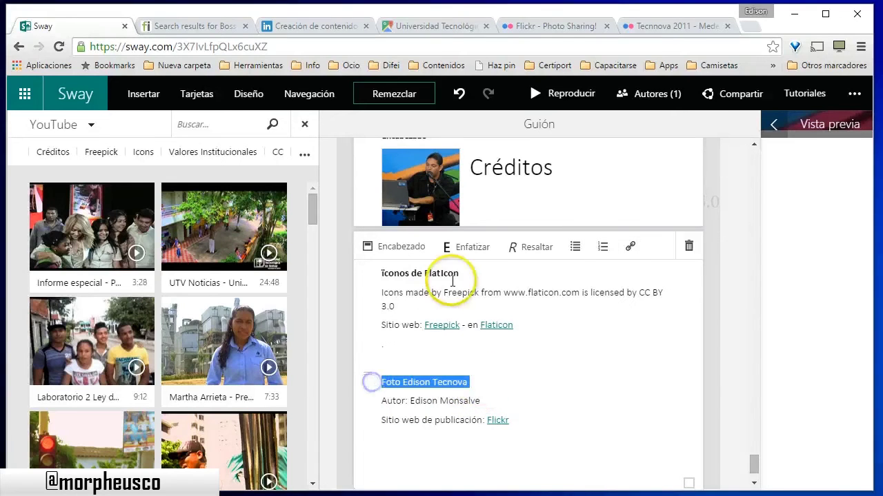
pyautogui.click(469, 246)
pyautogui.click(526, 448)
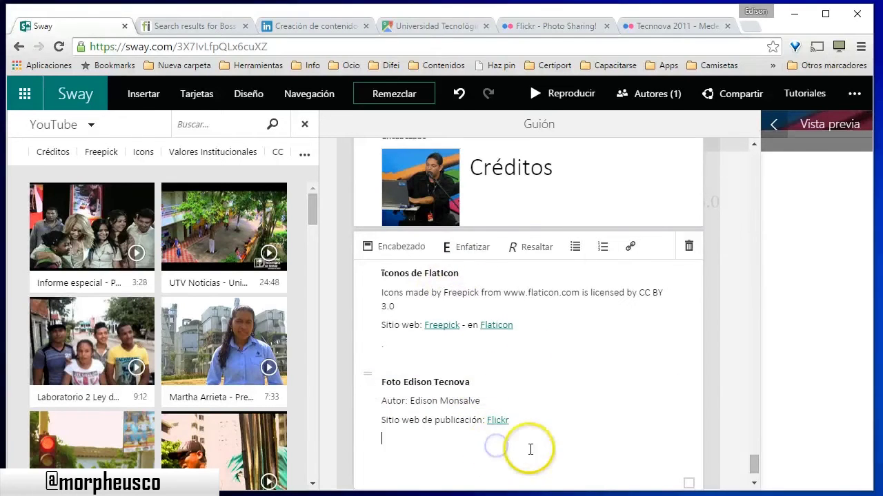
# Step: Close the Tecnnova photo page, open "Grabando episodio para el diplomado virtual" from the Flickr results in a new tab and examine its author and rights
pyautogui.click(676, 32)
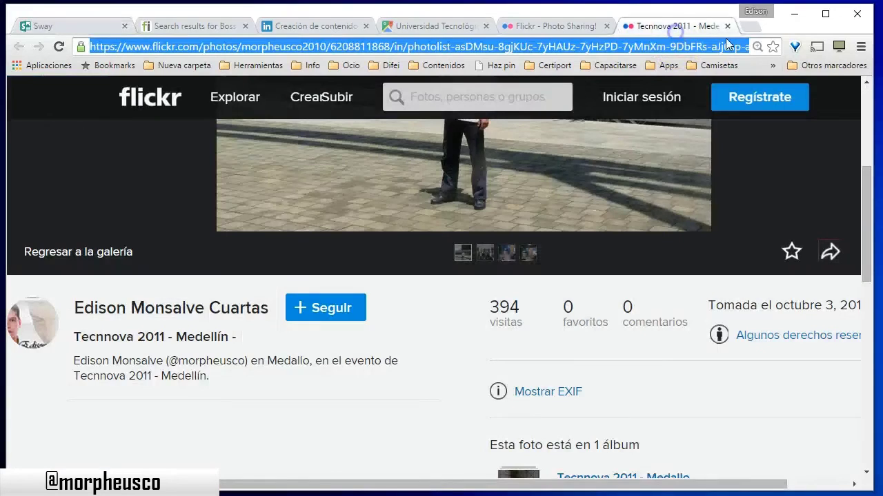
pyautogui.click(729, 27)
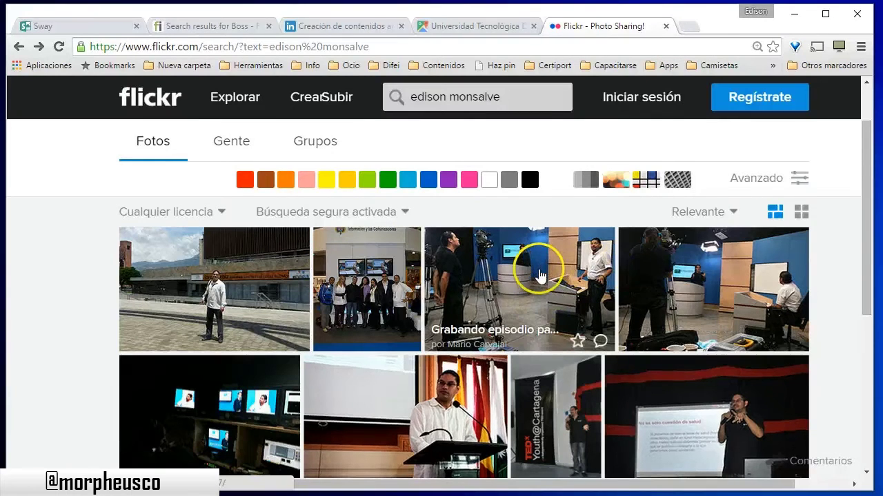
pyautogui.middleClick(650, 102)
pyautogui.click(677, 25)
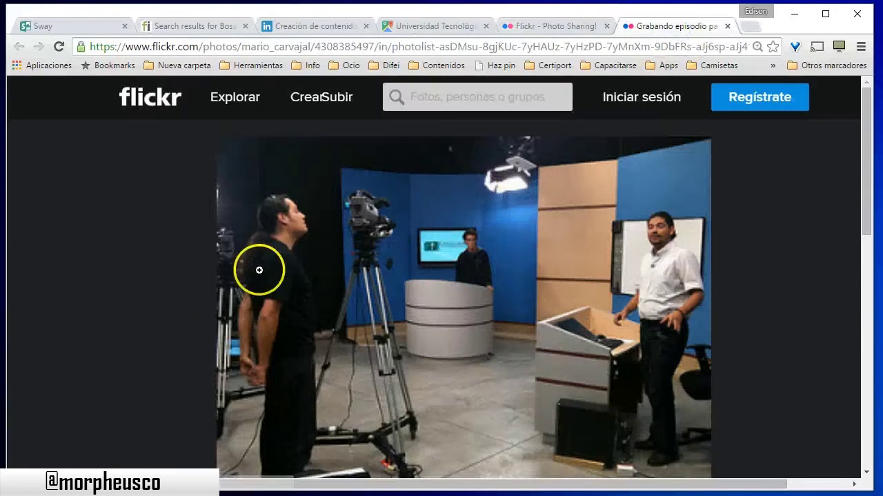
pyautogui.scroll(-4, 155, 279)
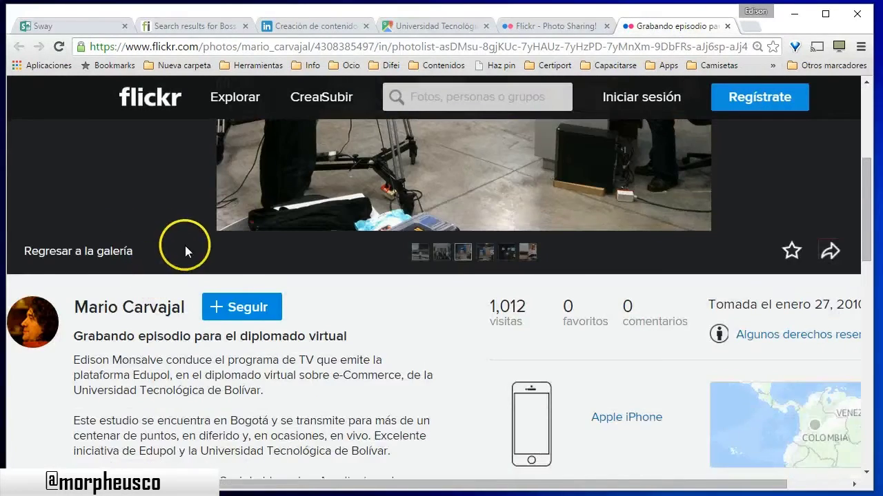
pyautogui.scroll(-1, 187, 247)
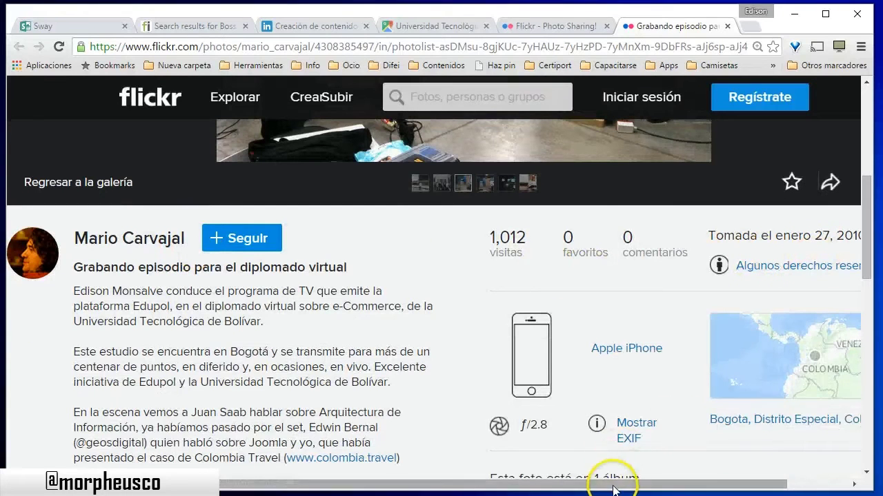
pyautogui.moveTo(612, 484)
pyautogui.mouseDown()
pyautogui.moveTo(644, 489)
pyautogui.moveTo(613, 488)
pyautogui.mouseUp()
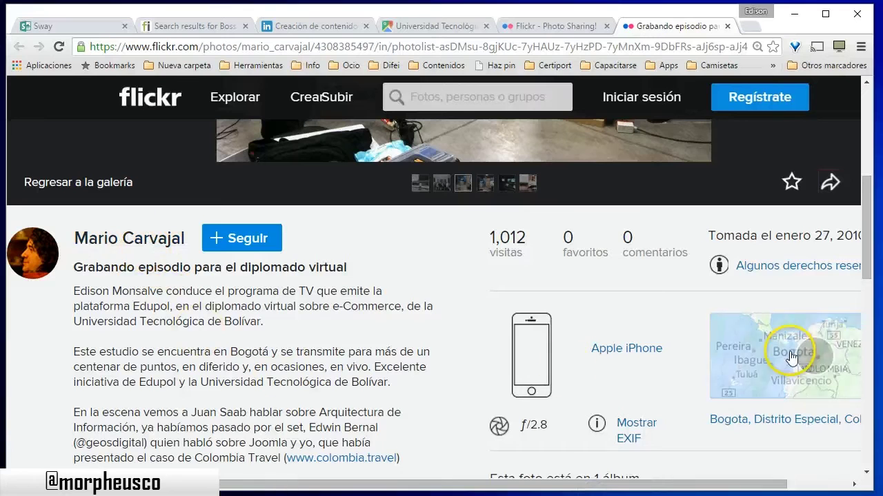
pyautogui.moveTo(601, 484); pyautogui.dragTo(655, 485)
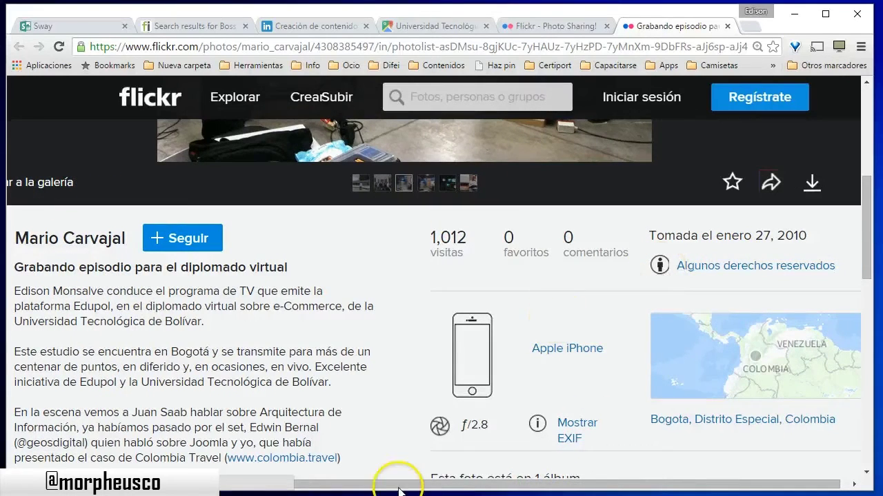
pyautogui.click(262, 486)
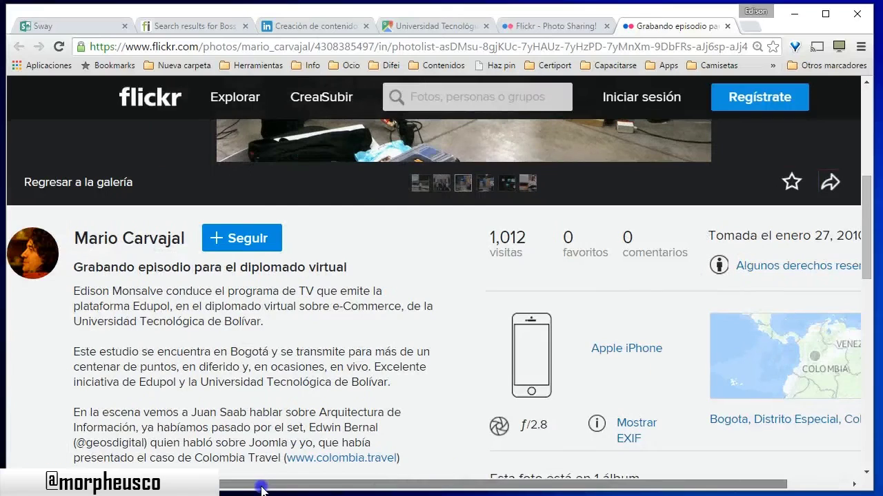
# Step: Copy the photo page's address and add "Foto estudios grabación Edupol" and "Autor:" with the author's full name to the Sway credits
pyautogui.click(422, 49)
pyautogui.click(76, 31)
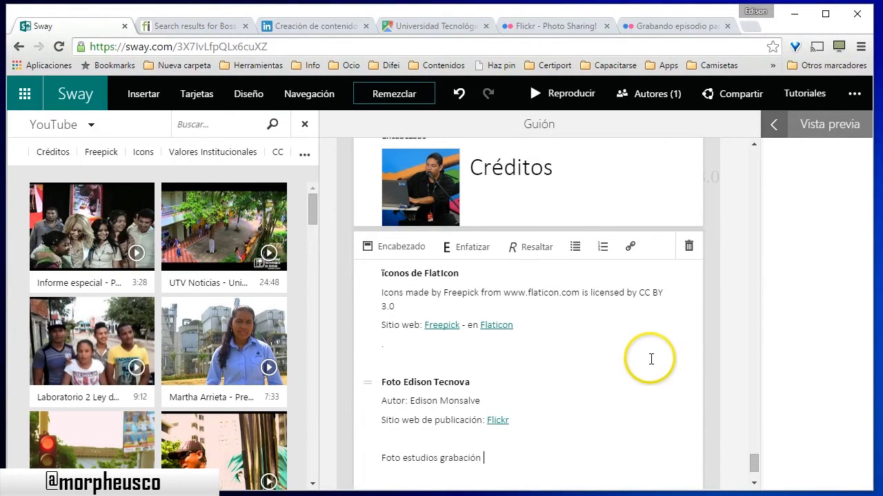
pyautogui.write('puol')
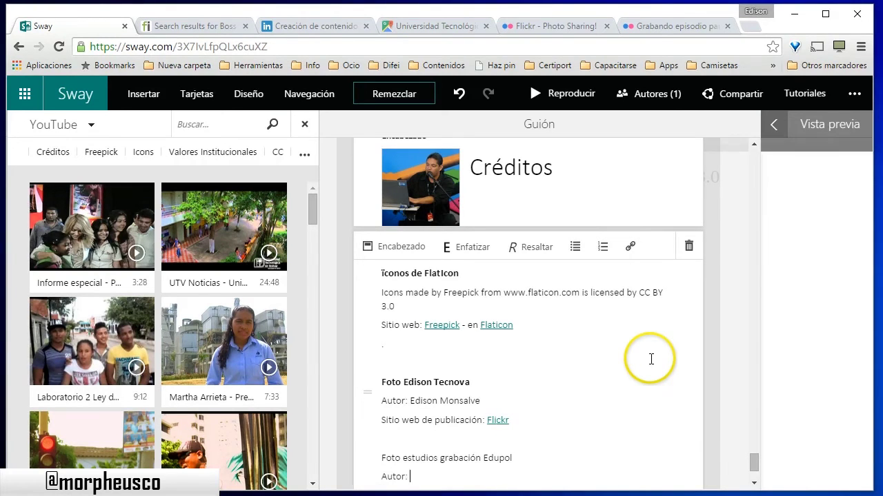
pyautogui.write('Carvaja')
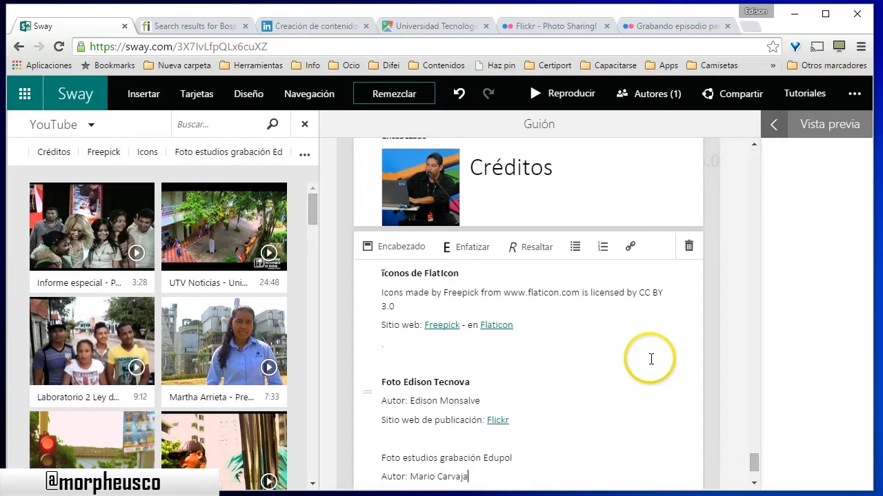
pyautogui.write('l')
pyautogui.press('Return')
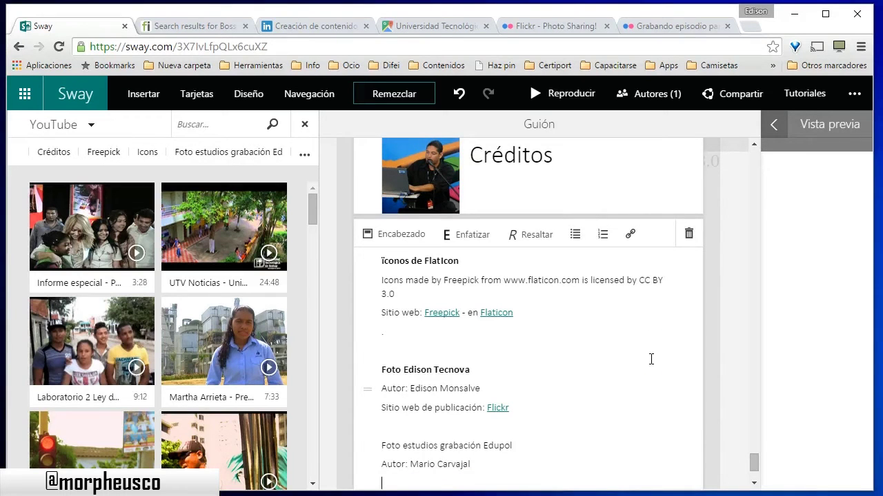
# Step: Add the line "Sitio web de publicación - Flickr" to the Edupol photo credit, leaving blank space below it
pyautogui.write('Sitio web de publicación - F')
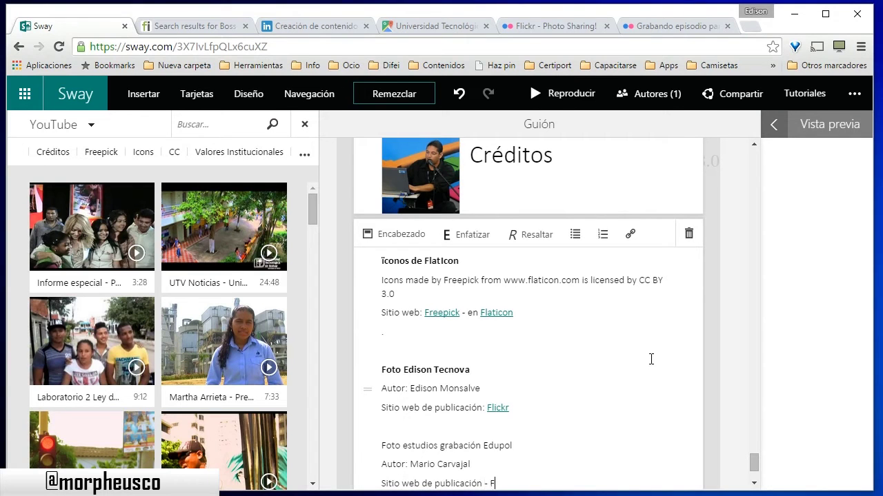
pyautogui.write('r')
pyautogui.press('Return')
pyautogui.press('Return')
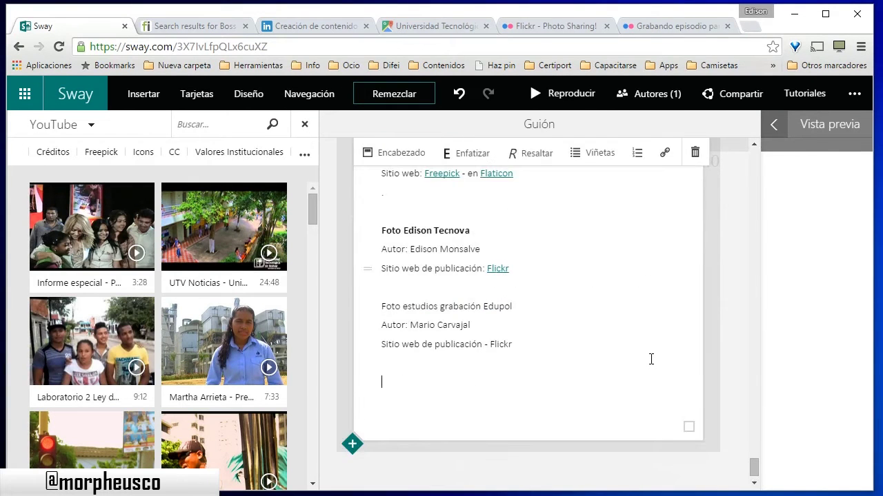
pyautogui.press('BackSpace')
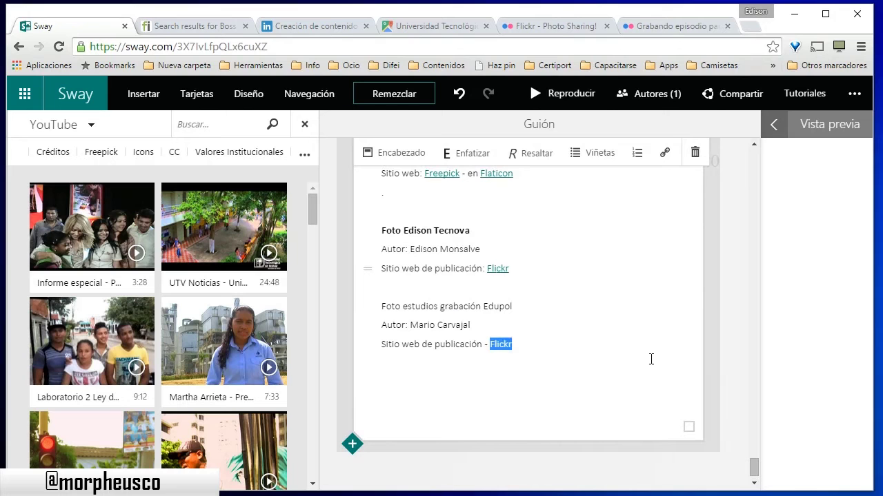
# Step: Link the word Flickr in the Edupol photo credit to the copied address and place the cursor below the credit
pyautogui.click(665, 153)
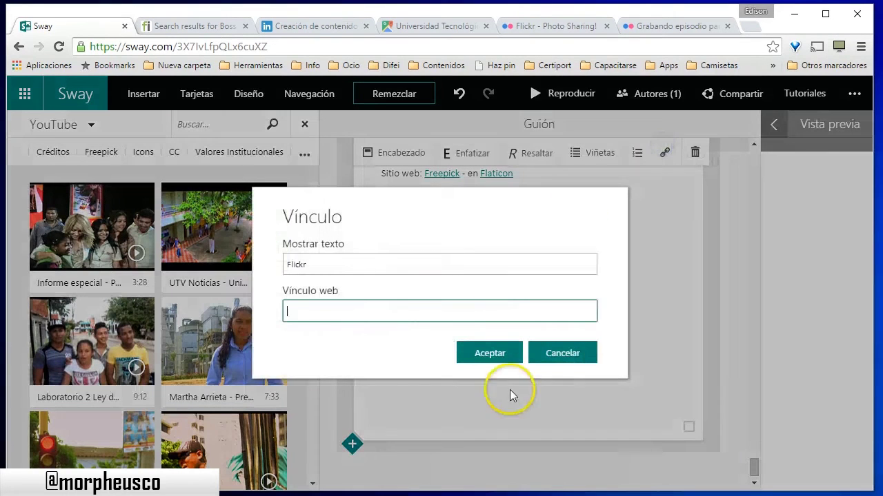
pyautogui.hotkey('ctrl', 'v')
pyautogui.click(483, 352)
pyautogui.click(457, 409)
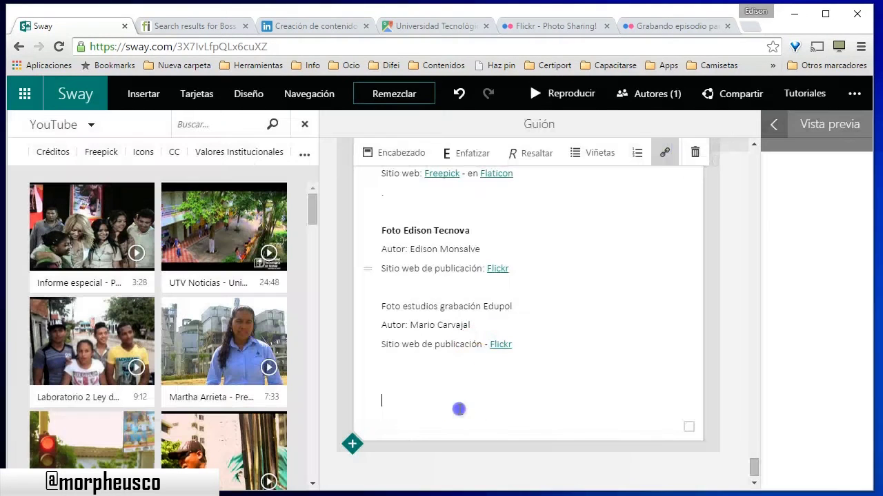
# Step: Close the studio photo page, open the TEDxYouth Cartagena speaker photo from the Flickr results in a new tab and examine its author and rights
pyautogui.click(677, 26)
pyautogui.click(727, 26)
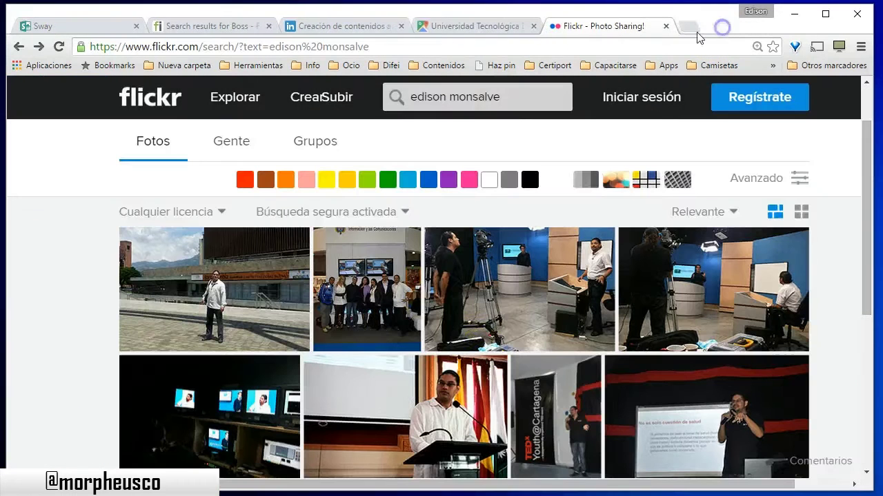
pyautogui.scroll(-1, 584, 282)
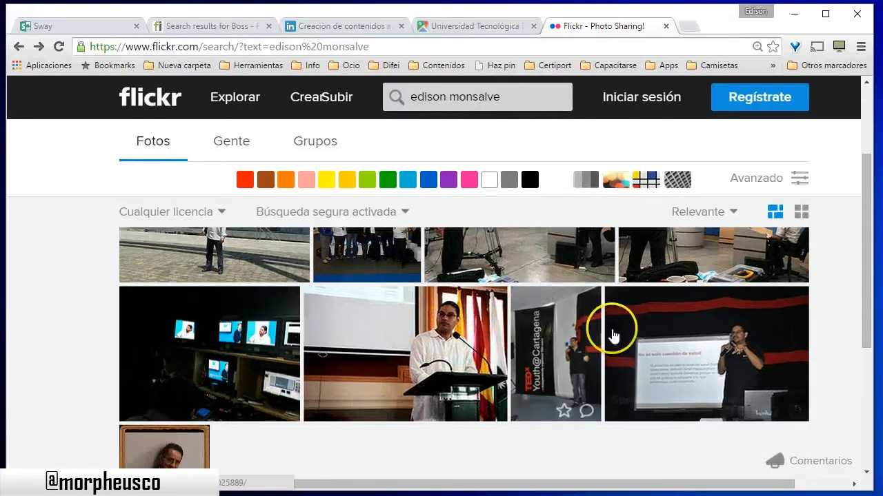
pyautogui.middleClick(546, 311)
pyautogui.click(672, 28)
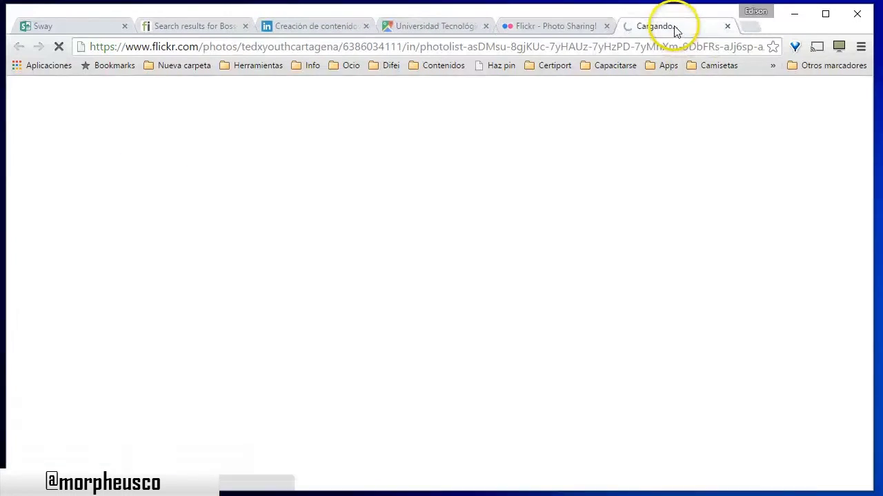
pyautogui.scroll(-5, 372, 276)
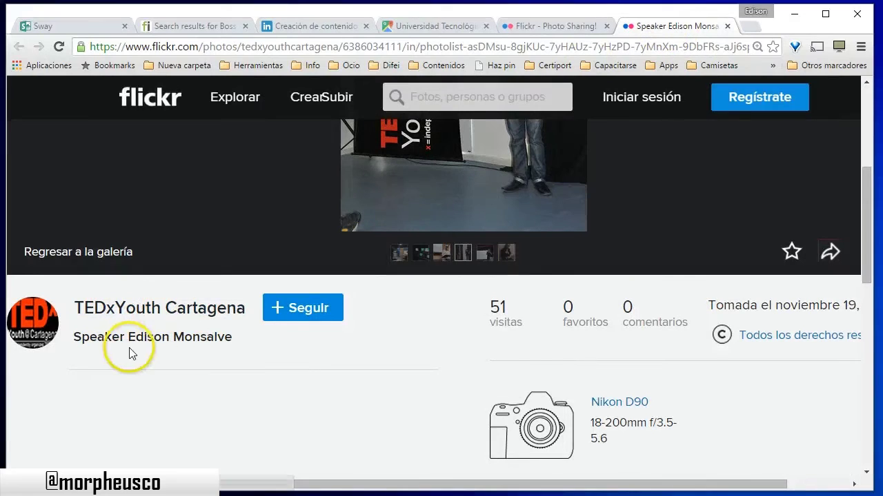
pyautogui.scroll(-1, 282, 349)
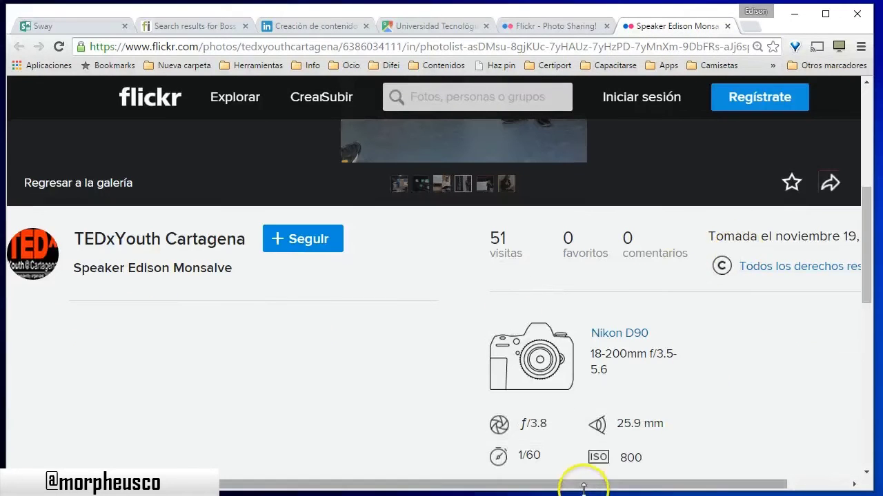
pyautogui.moveTo(592, 490); pyautogui.dragTo(719, 482)
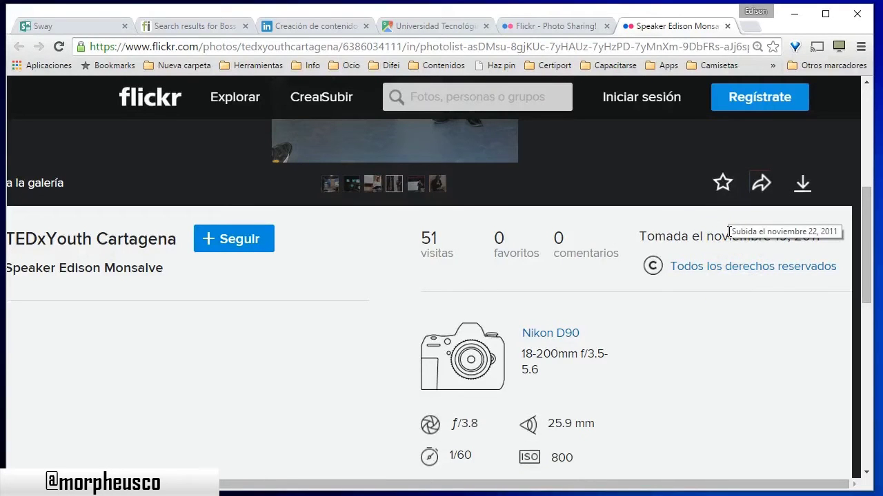
pyautogui.moveTo(664, 483); pyautogui.dragTo(602, 482)
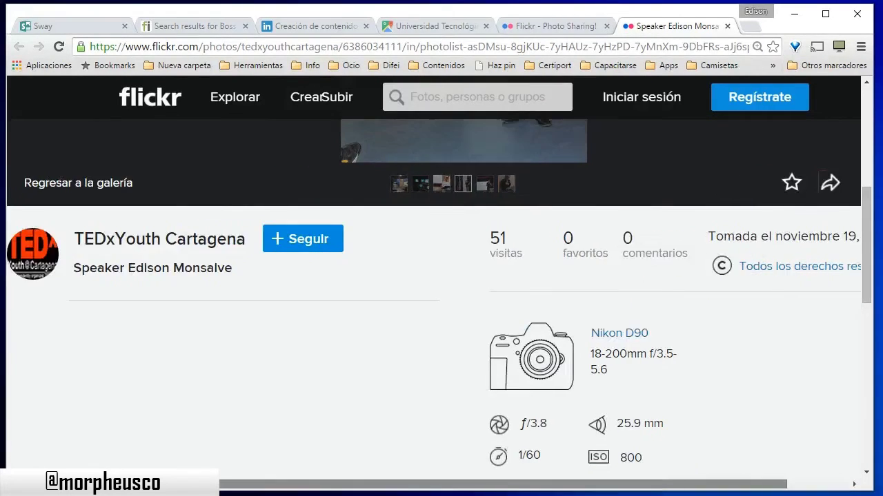